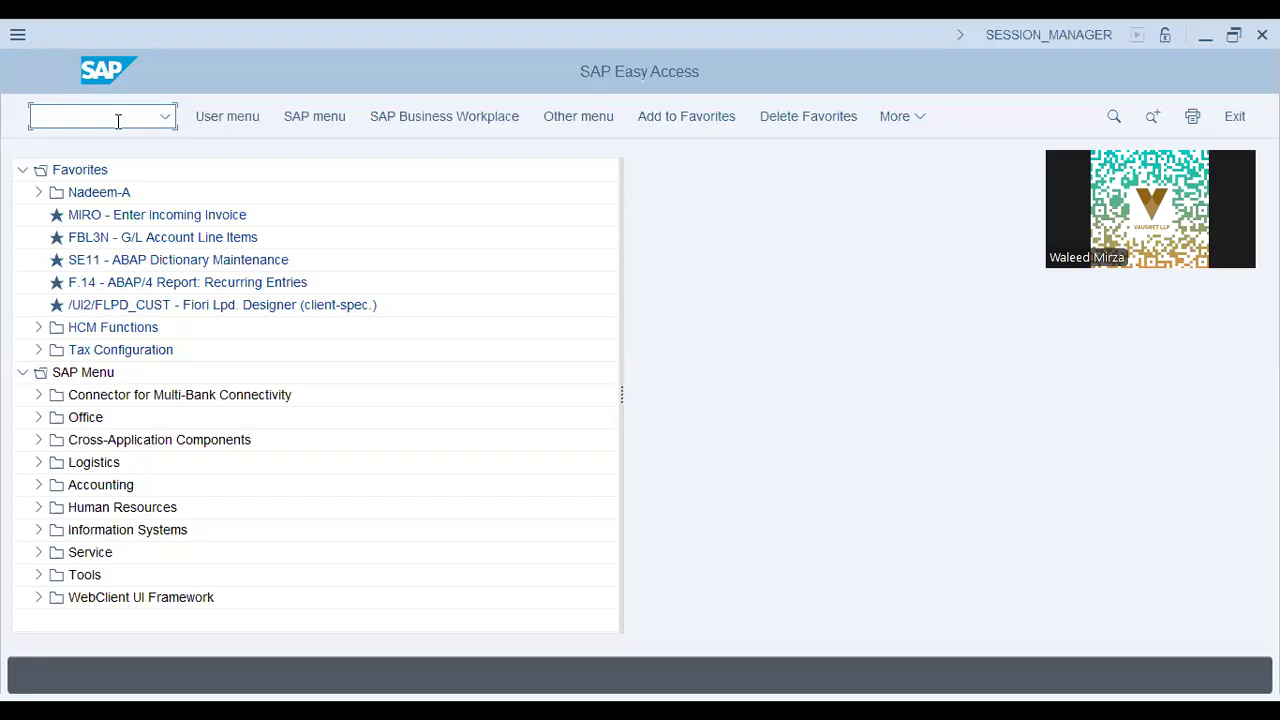
Start transaction MM01 and enter material MATPP2 with the industry sector Mechanical engineering.
type("mm01")
key("Return")
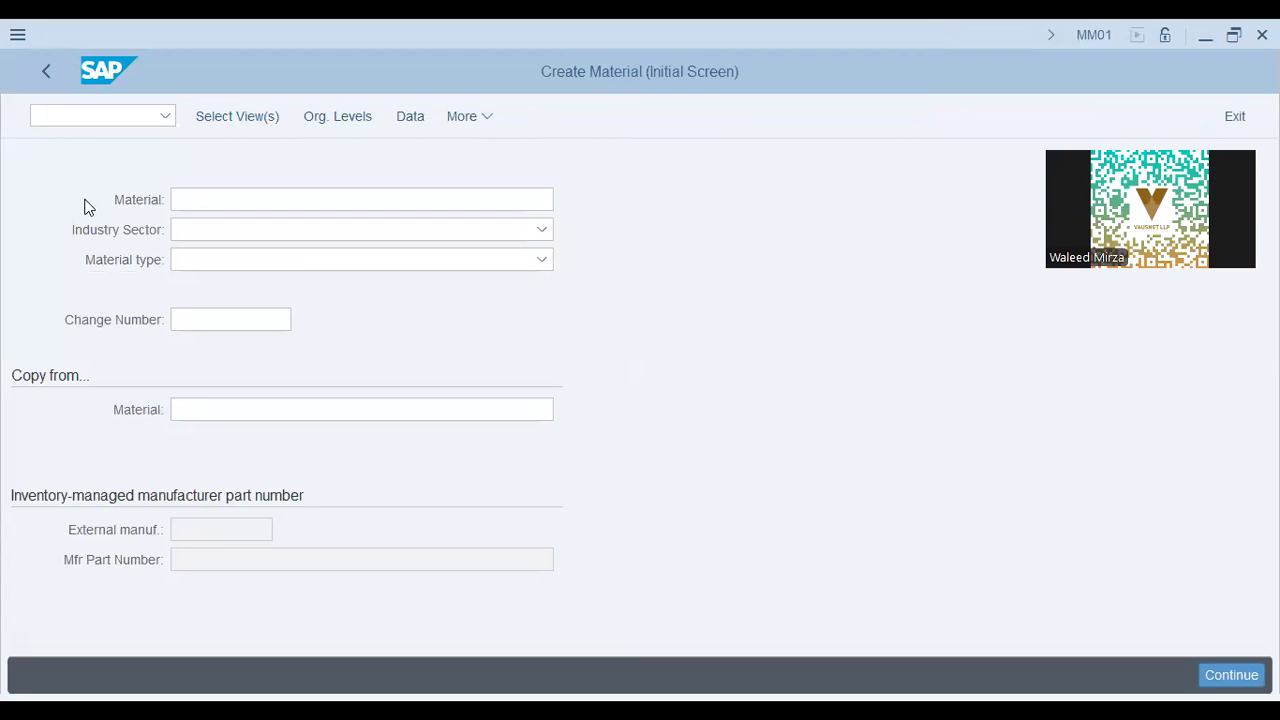
left_click(287, 231)
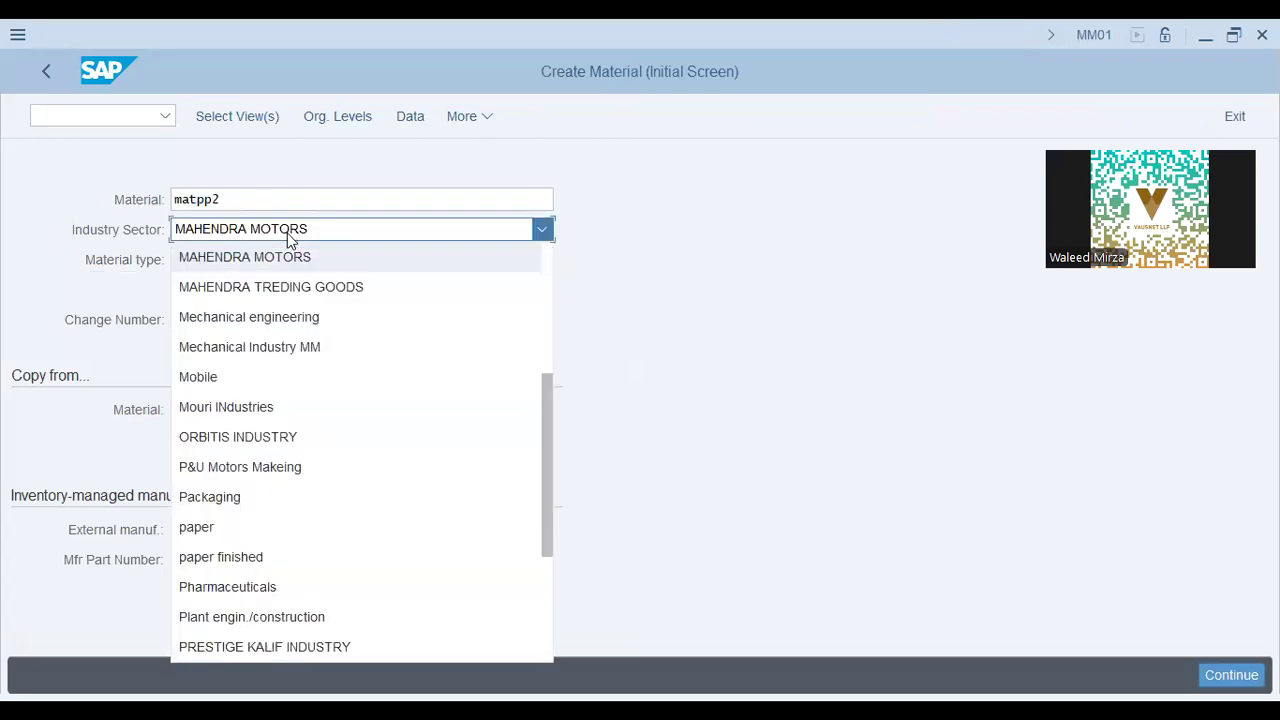
left_click(297, 318)
Try to continue to the view selection with the material type Raw Material.
left_click(260, 262)
left_click(260, 262)
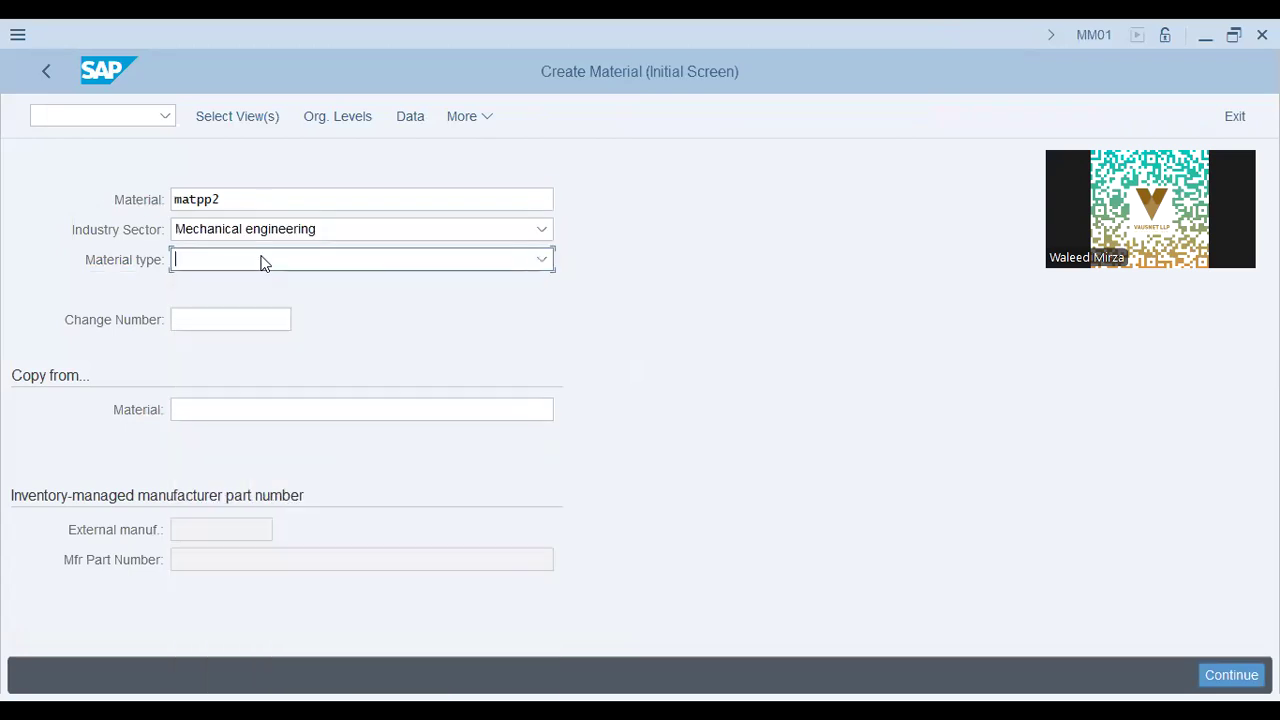
left_click(360, 261)
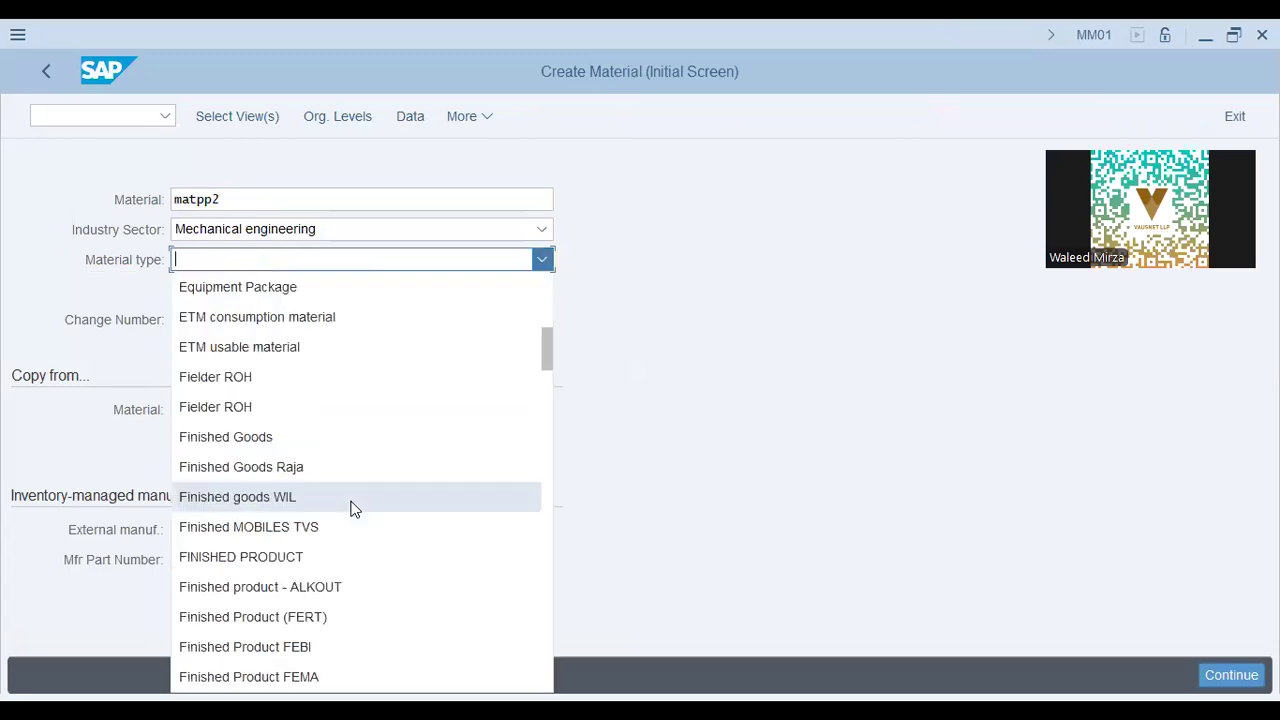
scroll(352, 510, "down", 10)
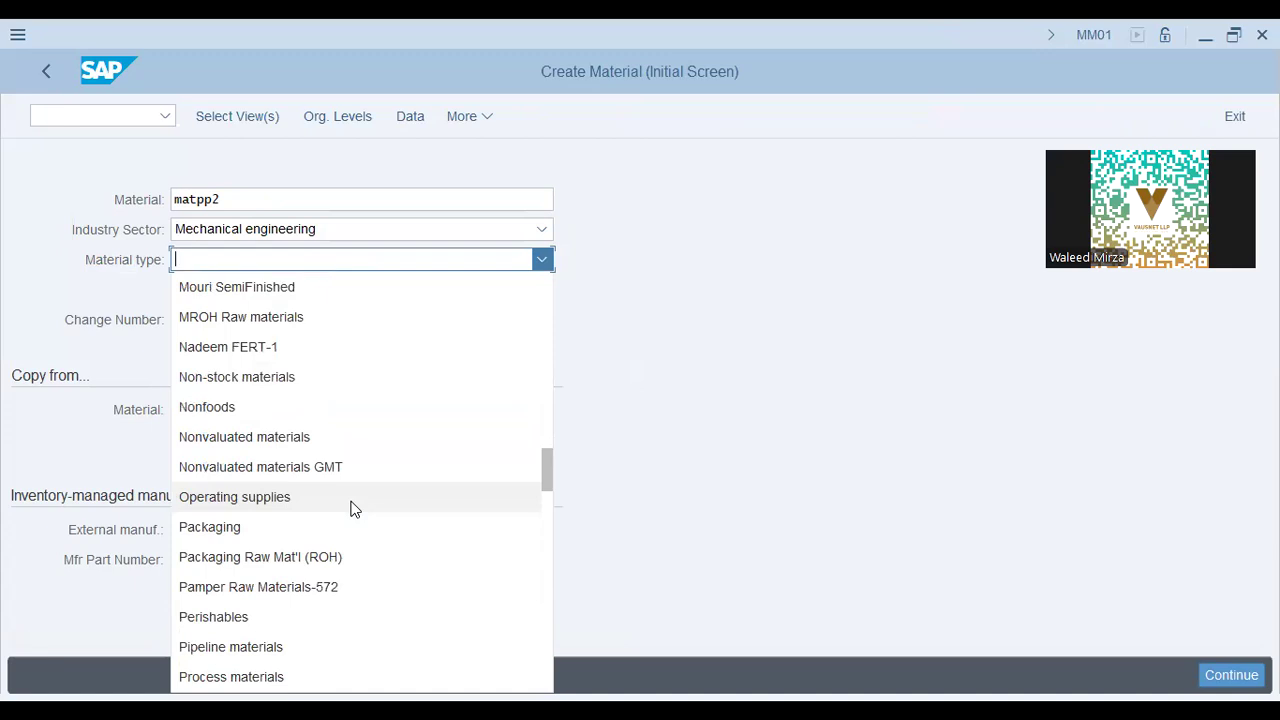
scroll(352, 510, "down", 5)
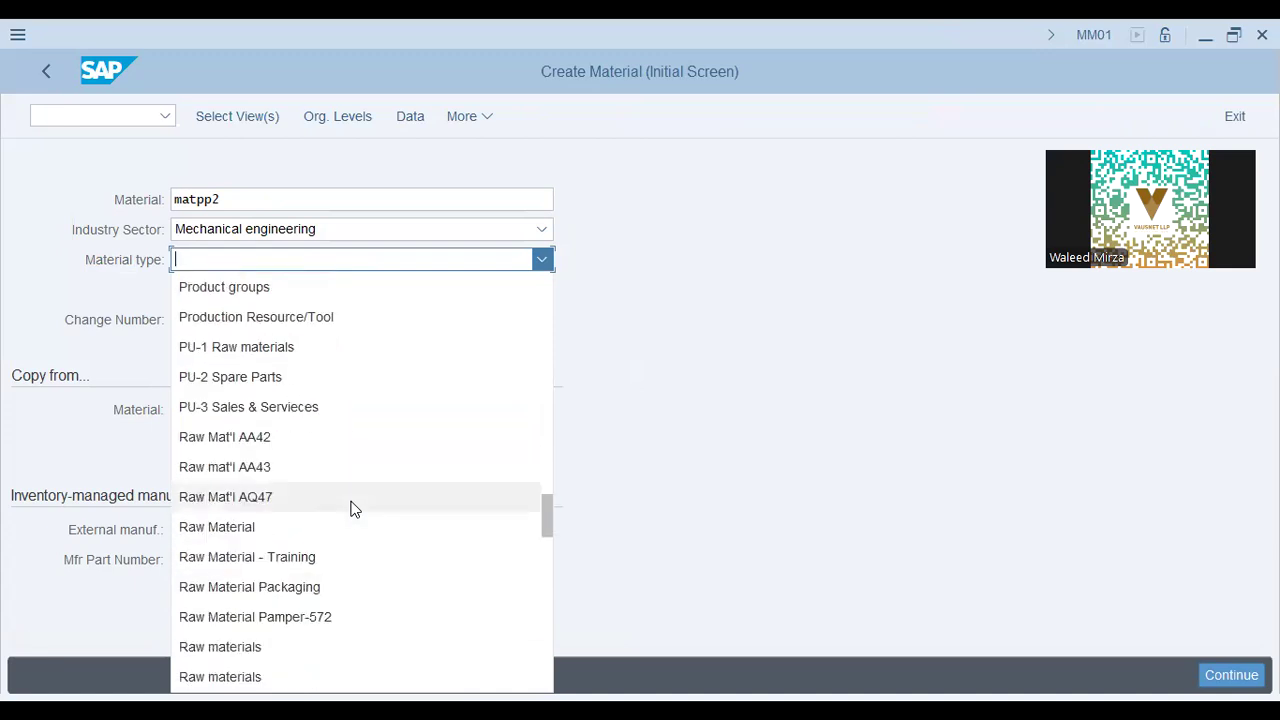
left_click(332, 529)
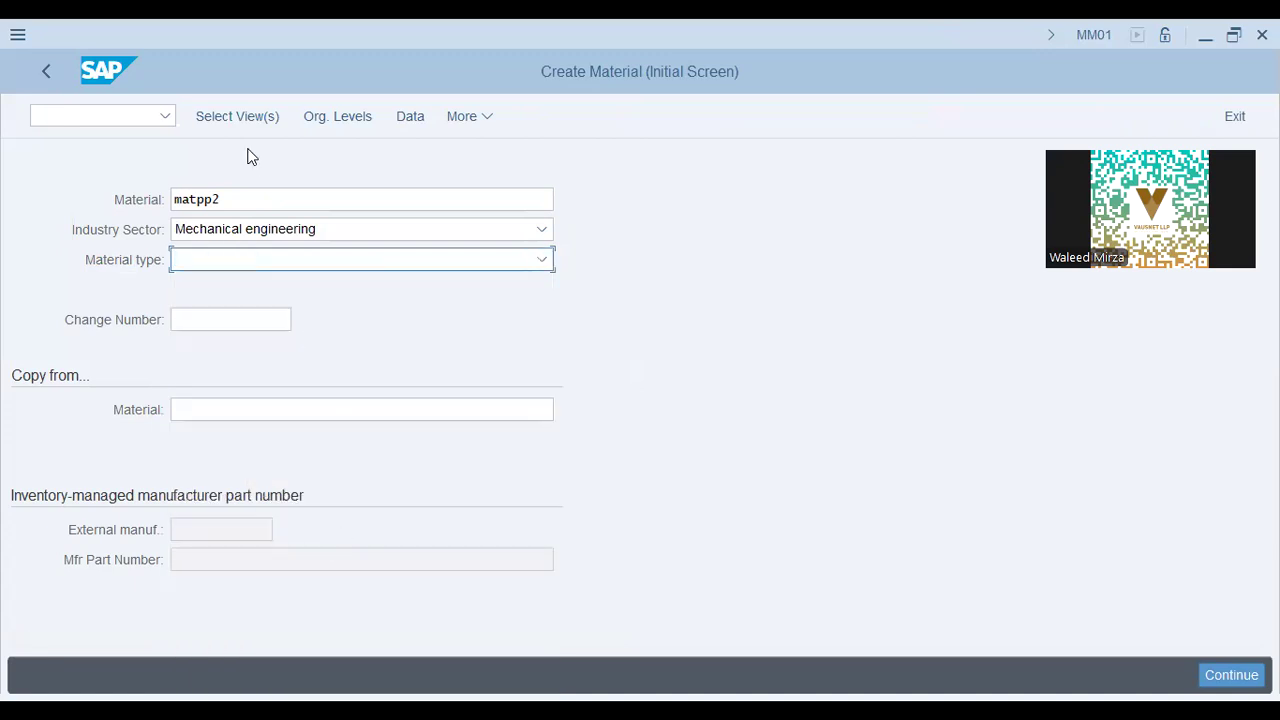
left_click(247, 114)
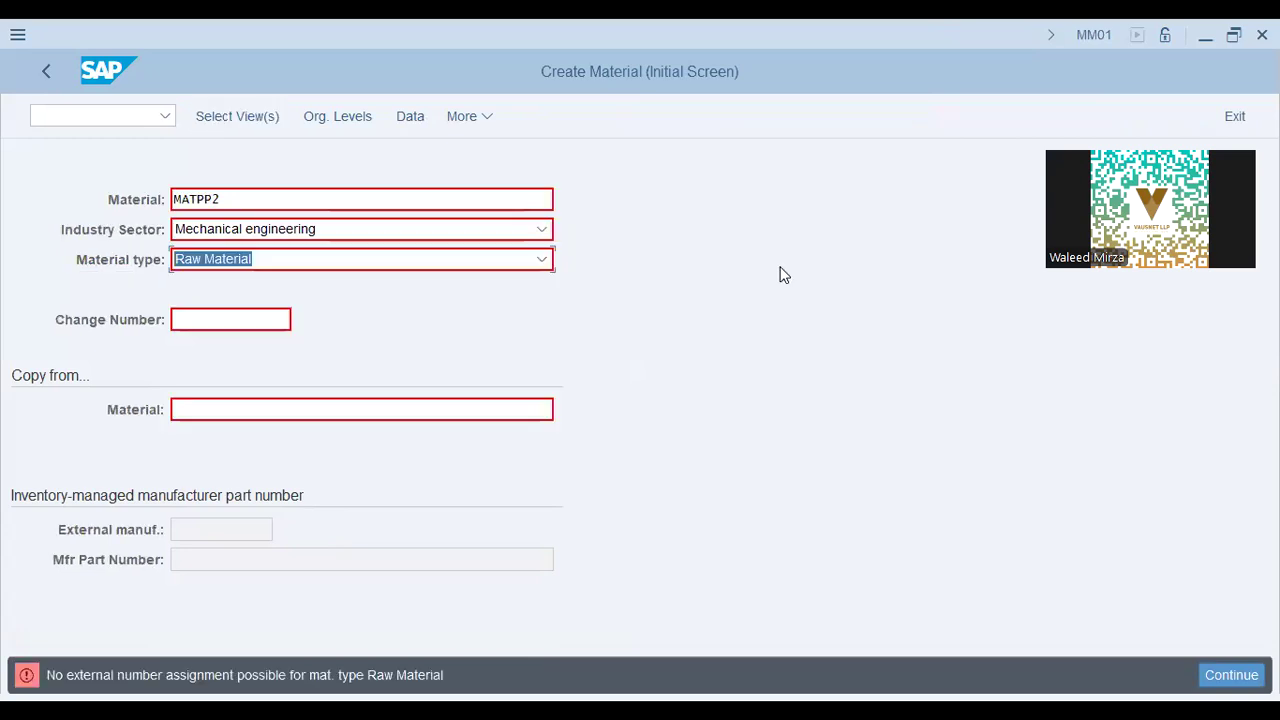
Change the material type to Raw materials (ROH-RAW) and open the view selection.
left_click(315, 259)
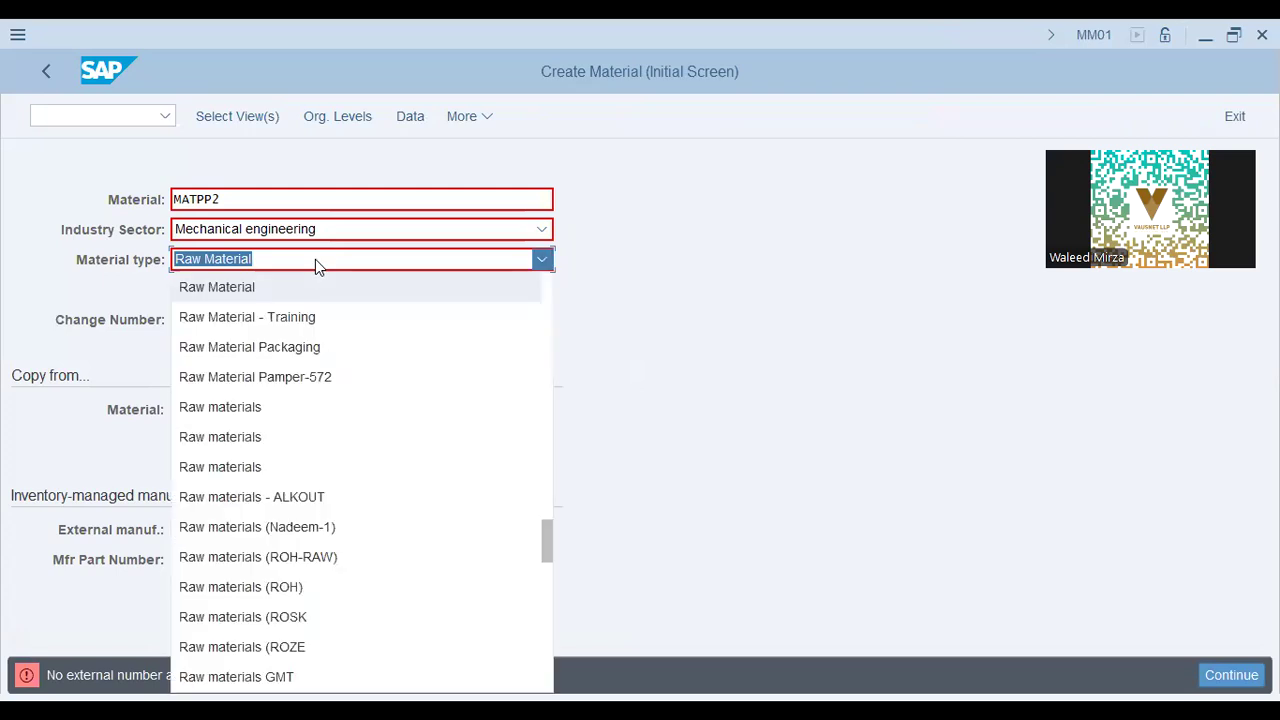
left_click(337, 557)
left_click(250, 118)
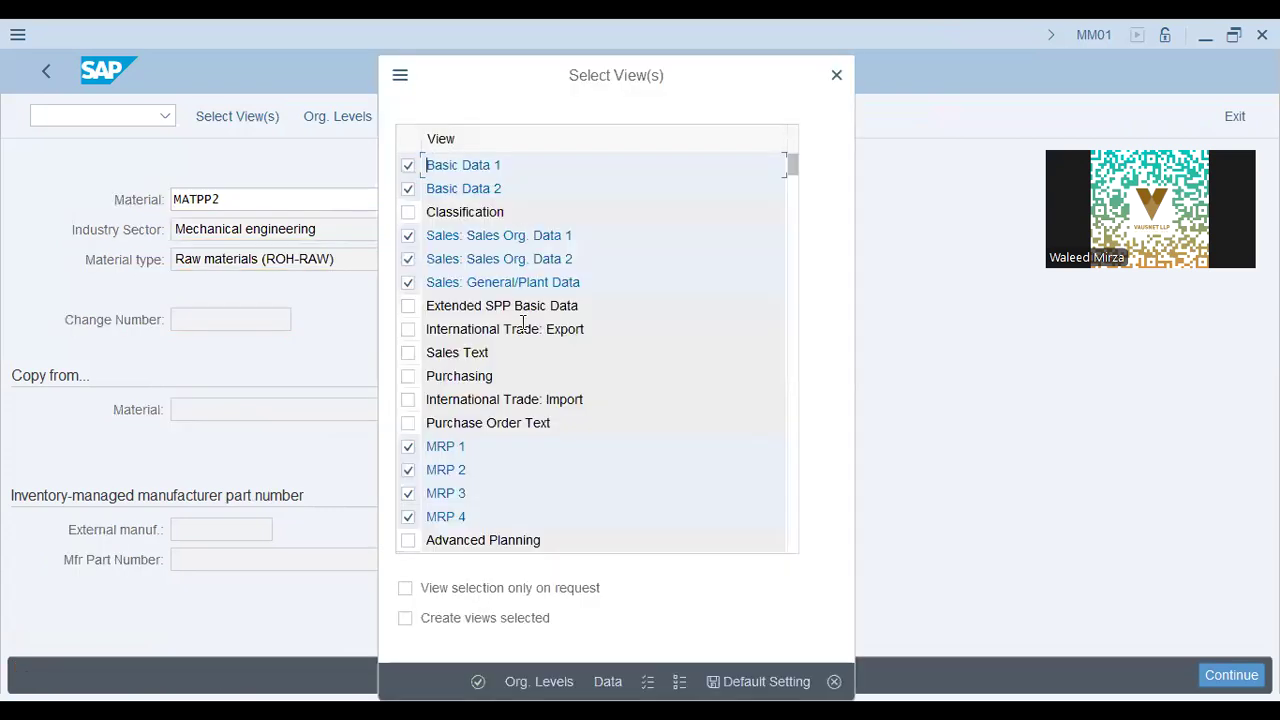
Set the organizational levels to plant AA42, storage location KHI, sales organization AA42 and distribution channel AA, and continue to the material data.
left_click(549, 684)
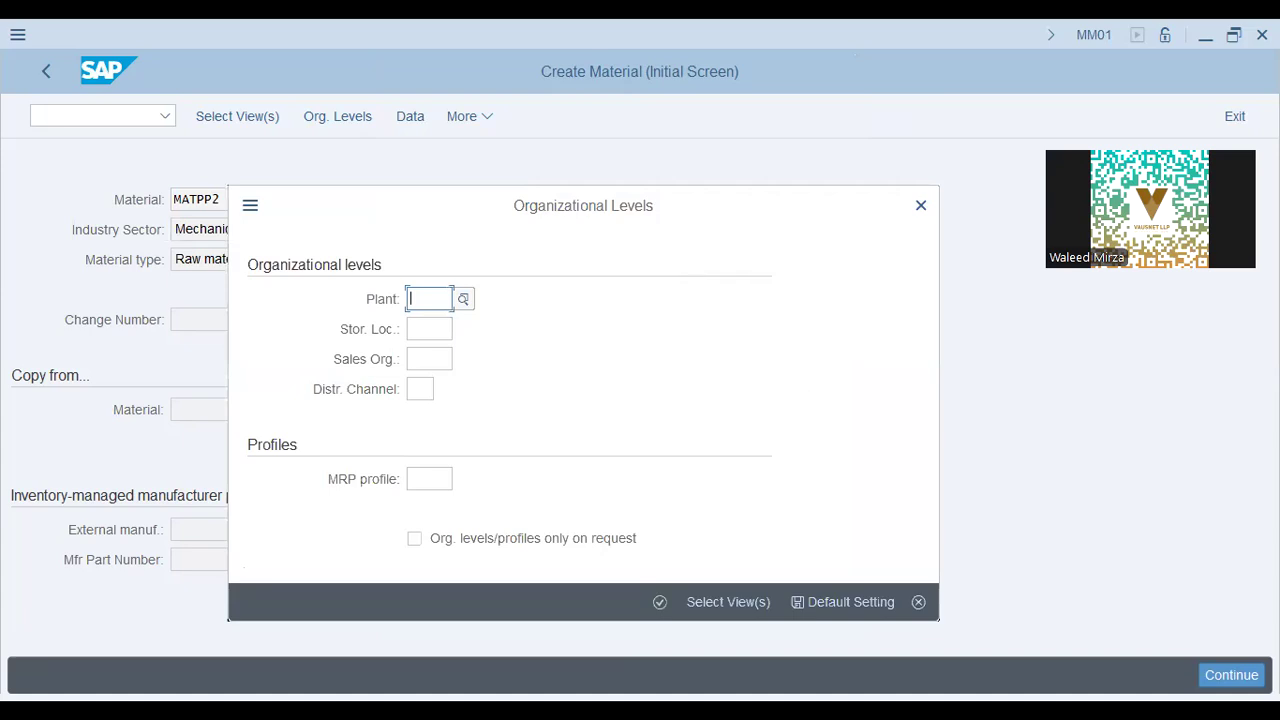
type("aa42")
key("Tab")
type("KHI")
key("Tab")
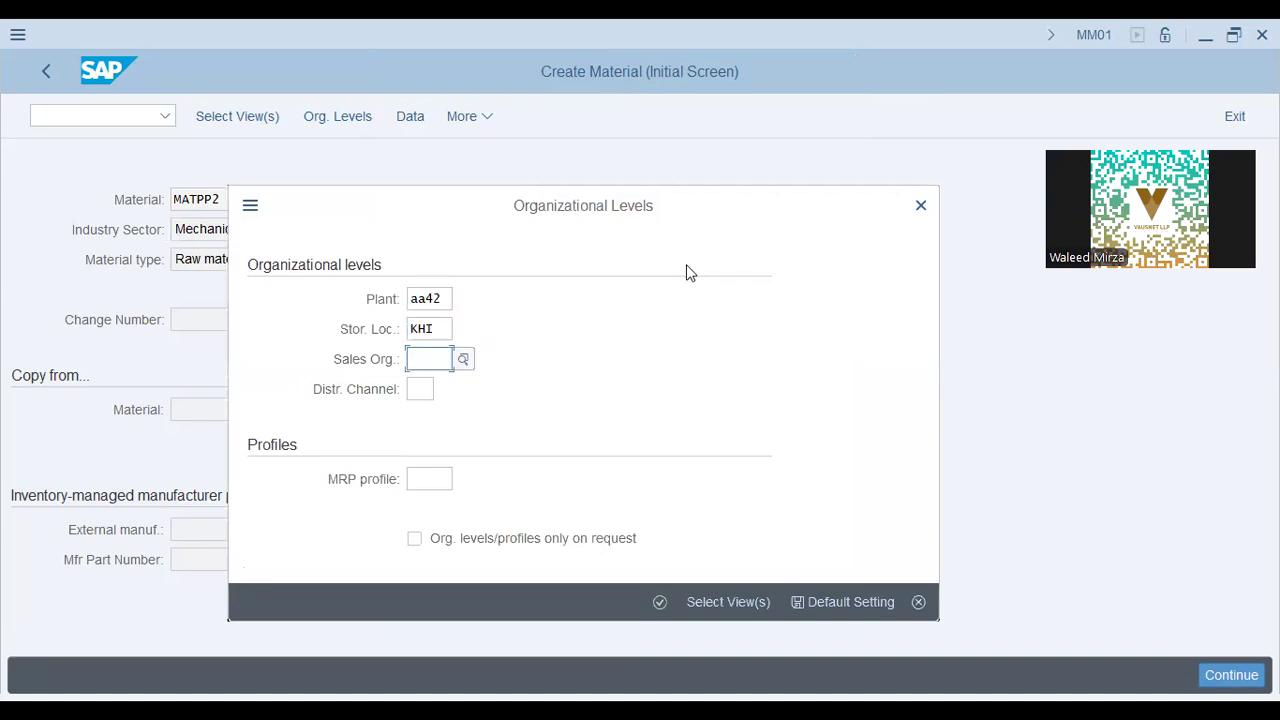
key("Down")
key("Tab")
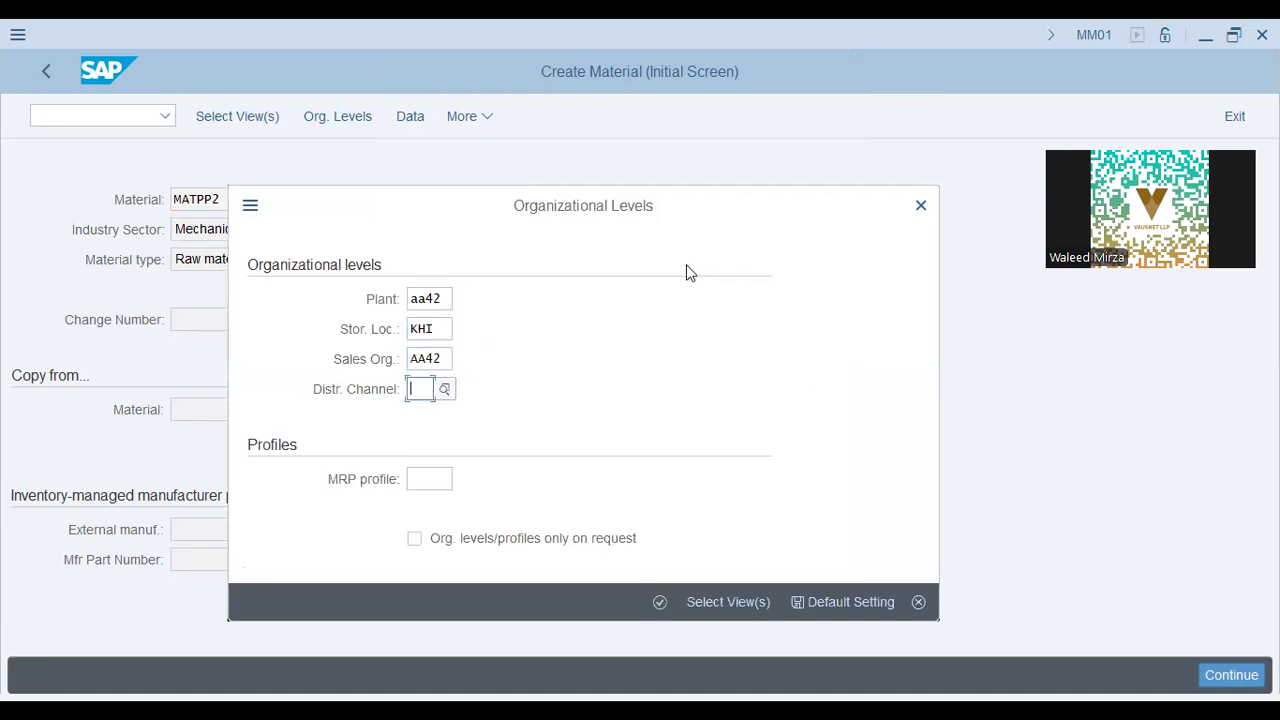
key("Tab")
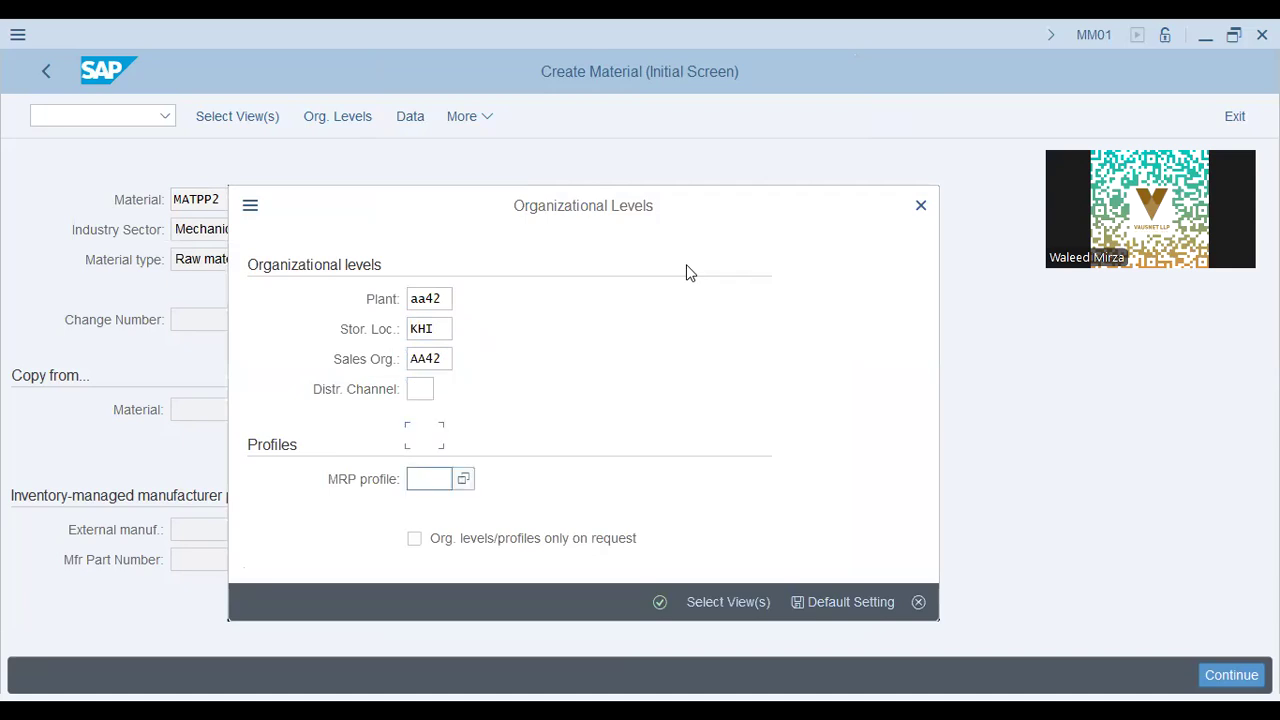
key("shift+Tab")
key("Down")
key("Return")
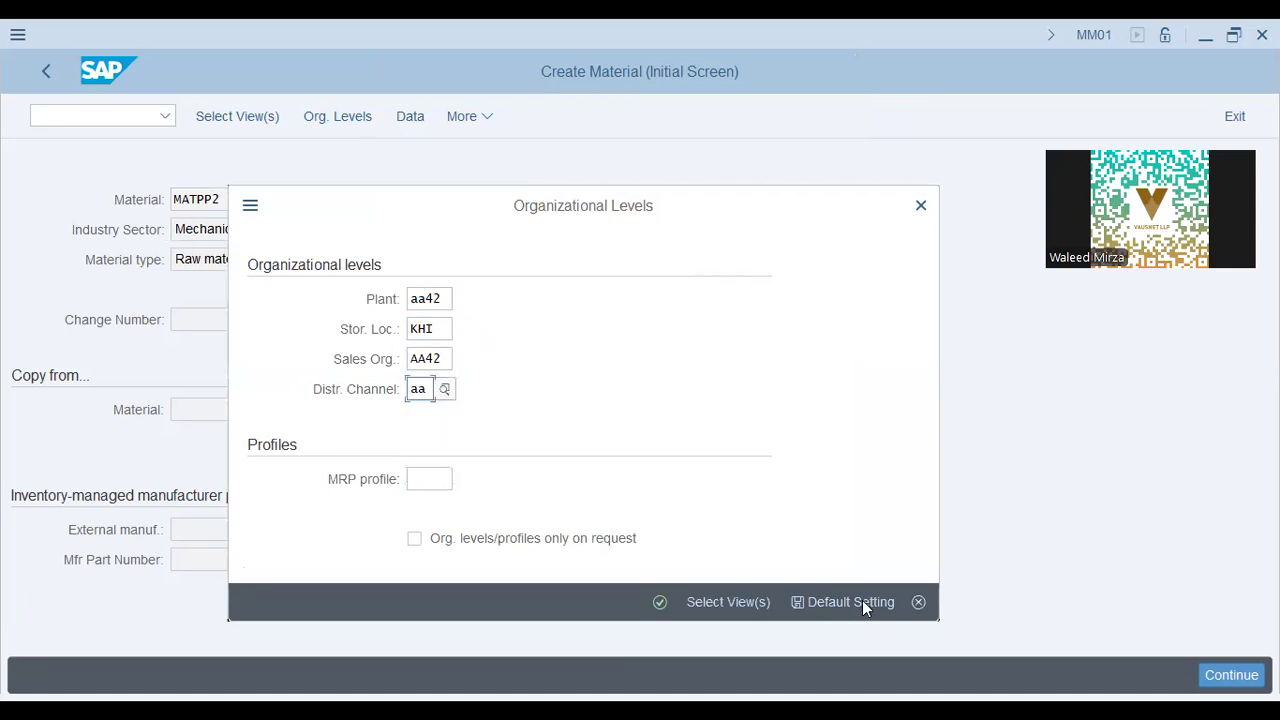
left_click(661, 604)
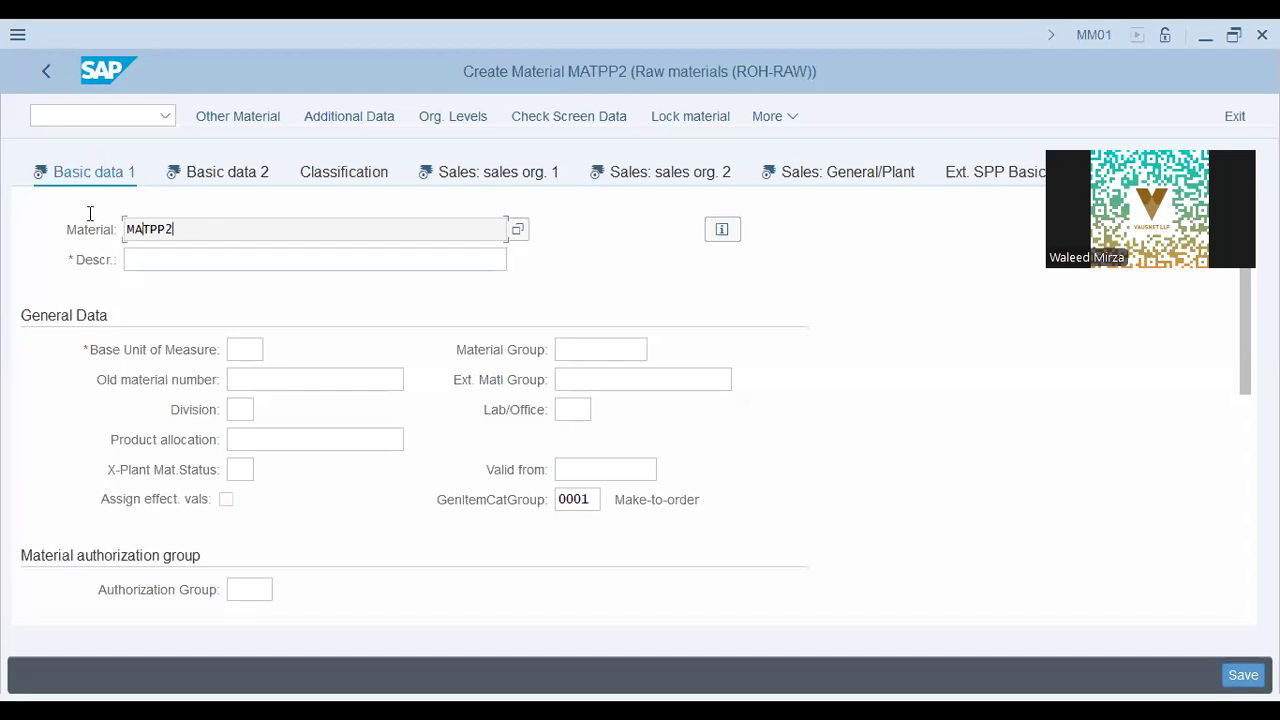
Copy the material number MATPP2 into the description and set the base unit of measure to PC.
left_click_drag(124, 229, 197, 251)
key("ctrl+c")
left_click(271, 262)
key("ctrl+v")
left_click(255, 347)
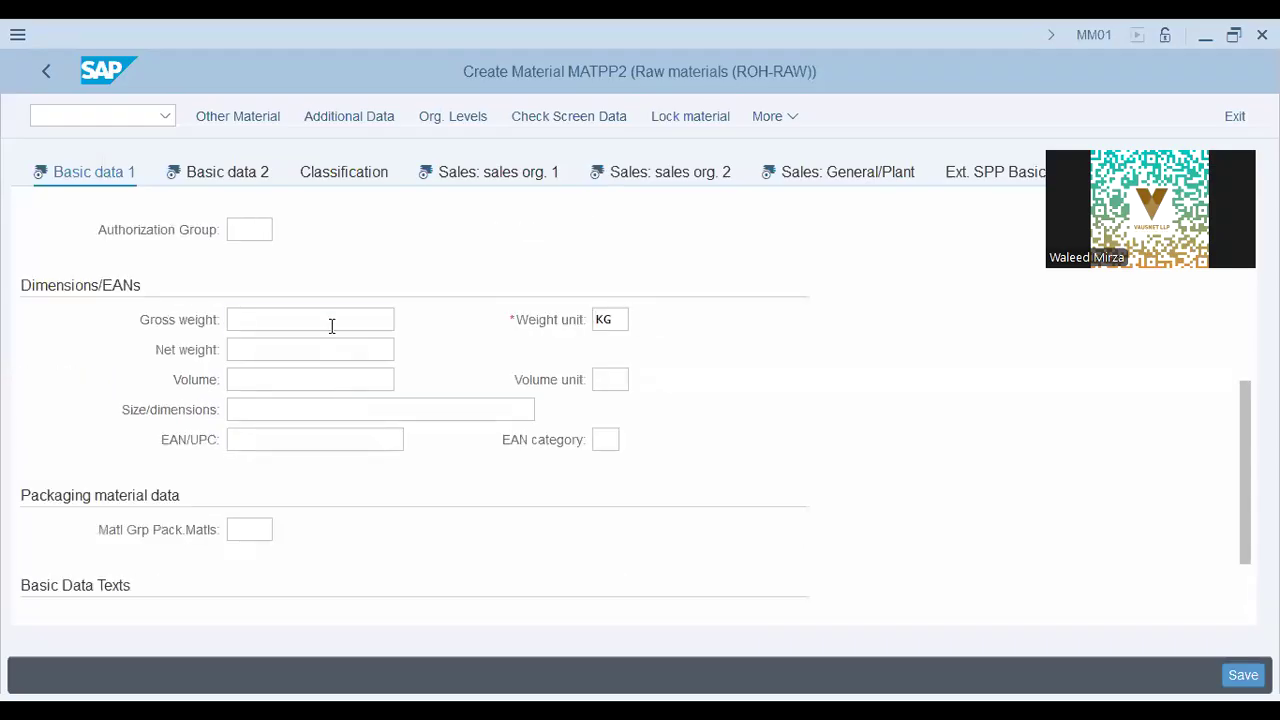
Set the gross weight and net weight to 1 with KG as the weight unit.
left_click(330, 320)
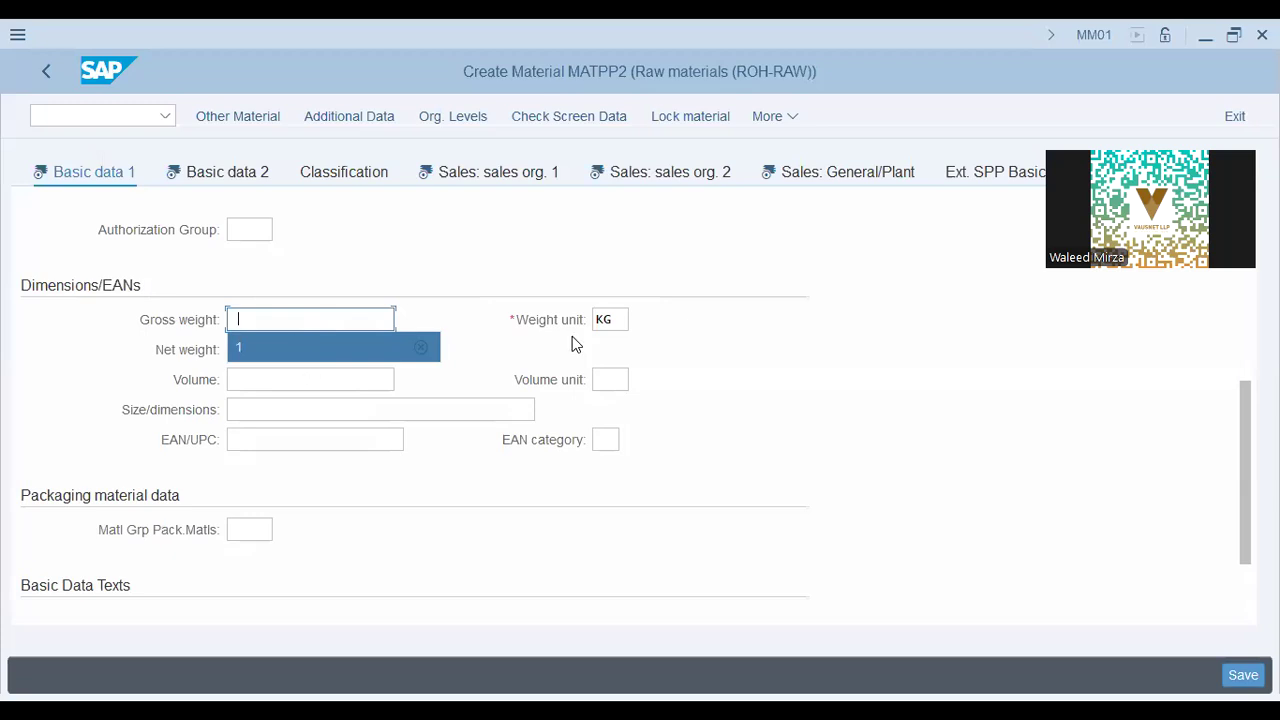
left_click(624, 319)
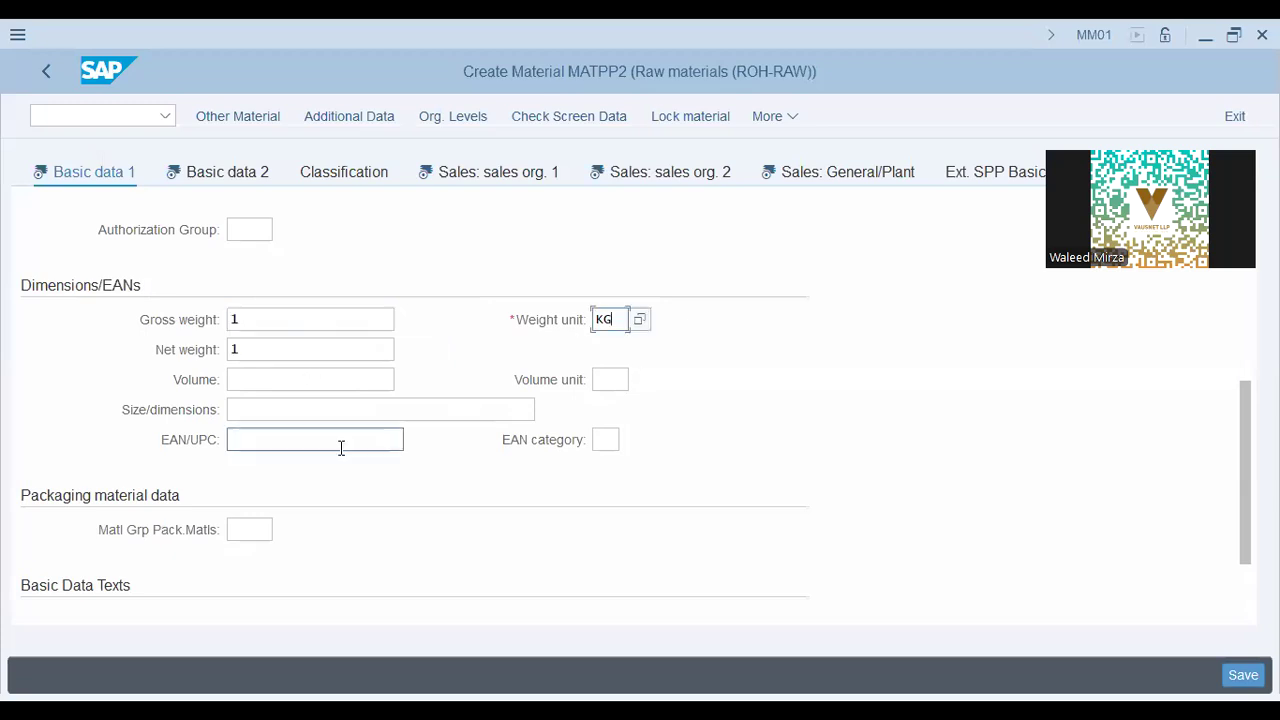
scroll(341, 447, "down", 3)
Add a German (DE) description MATPP2 in the material's additional data and return to the main data.
left_click(232, 172)
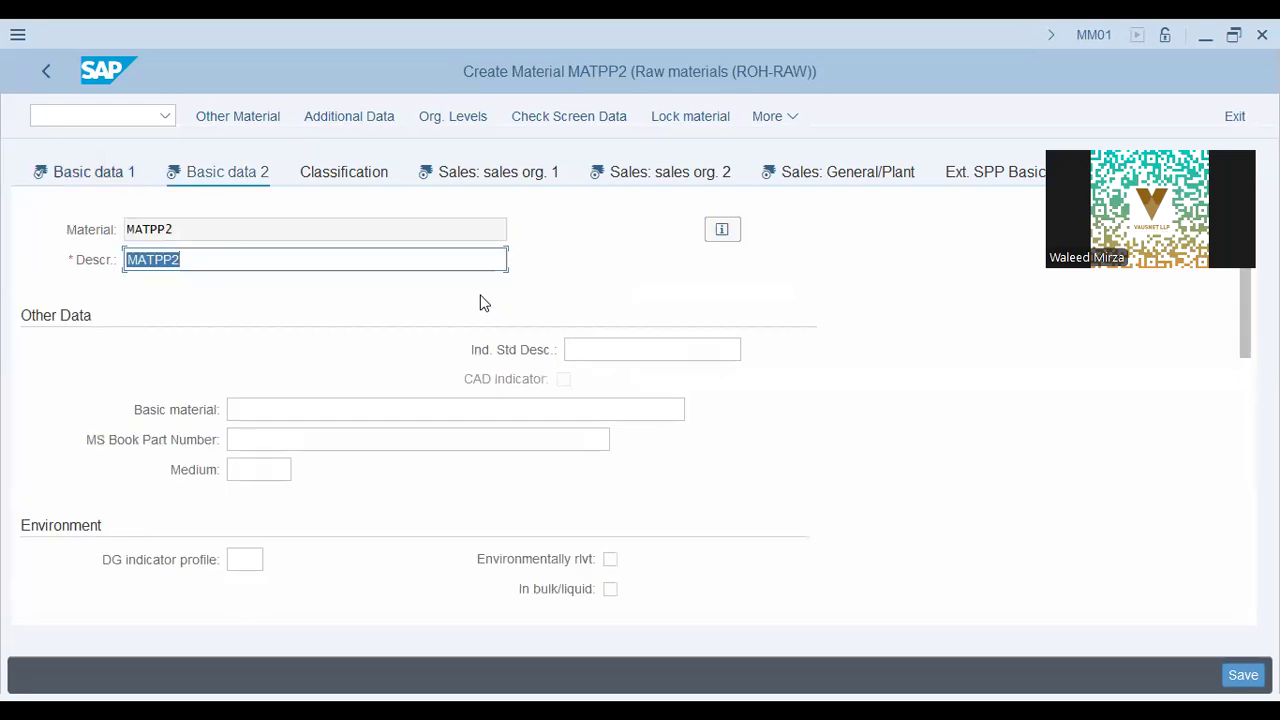
left_click(340, 118)
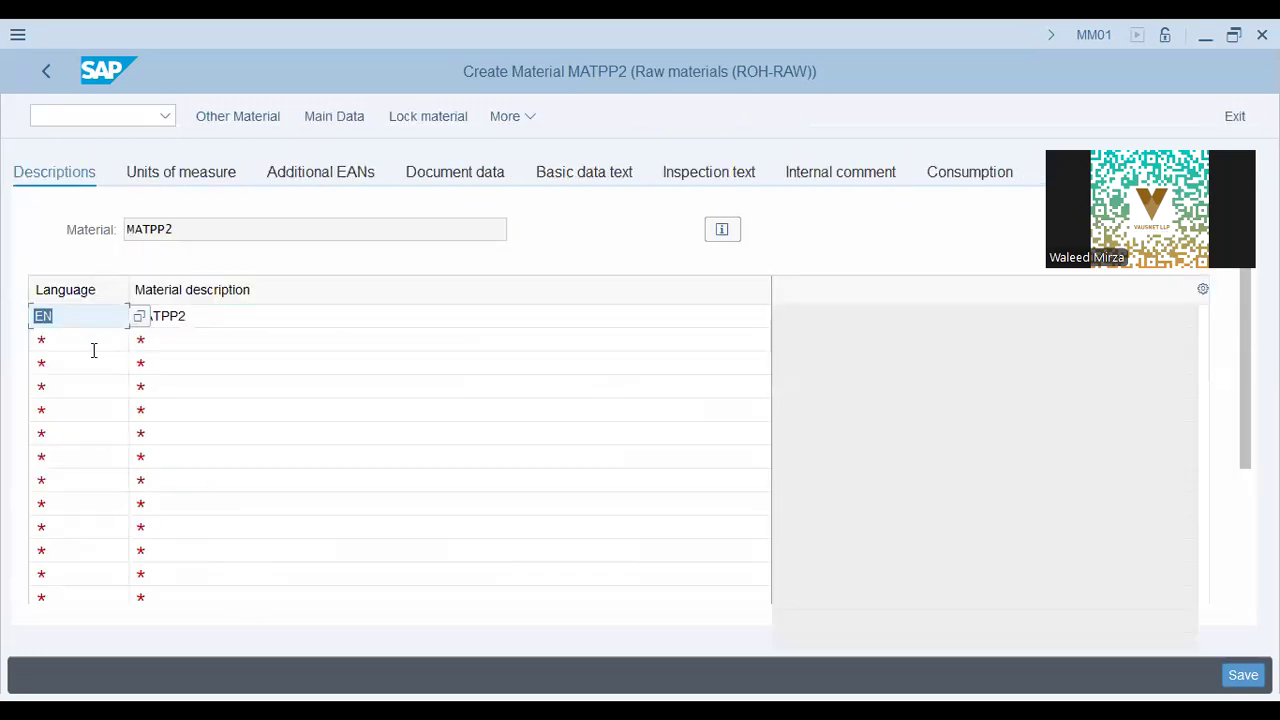
left_click(93, 350)
type("de")
left_click(209, 343)
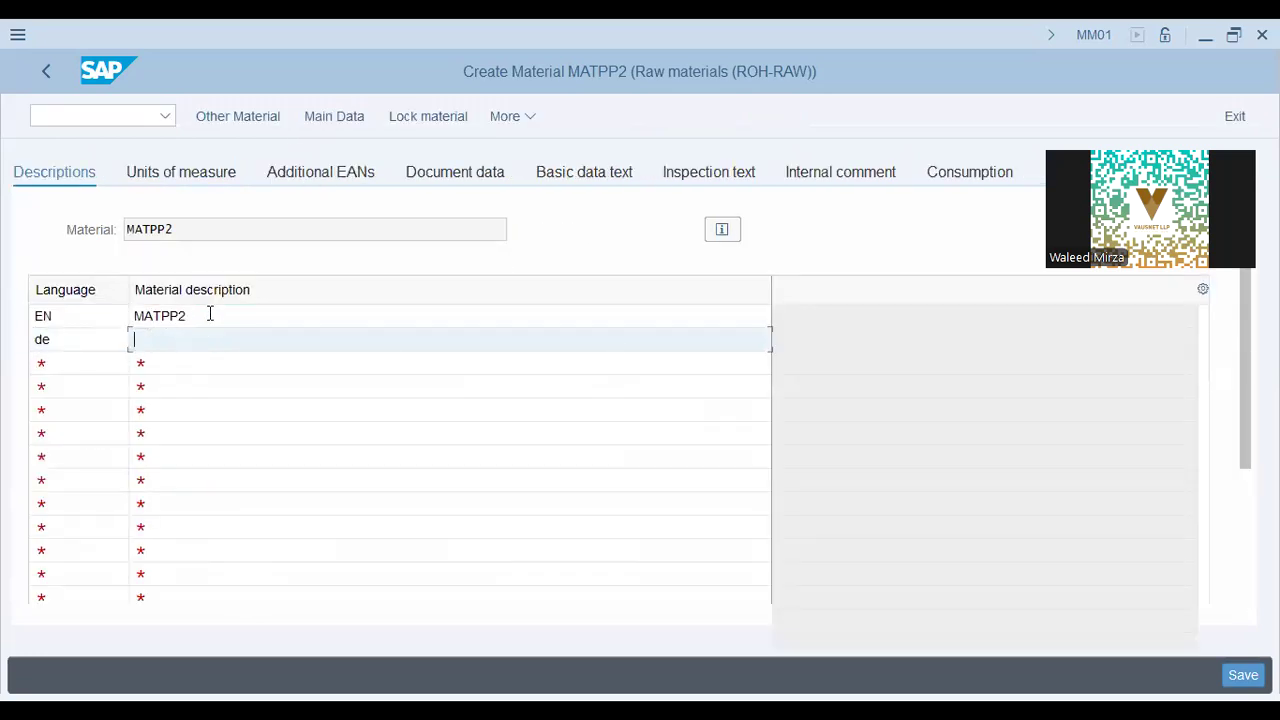
double_click(210, 314)
key("ctrl+c")
left_click(211, 338)
key("ctrl+v")
left_click(57, 340)
left_click(220, 336)
left_click(47, 72)
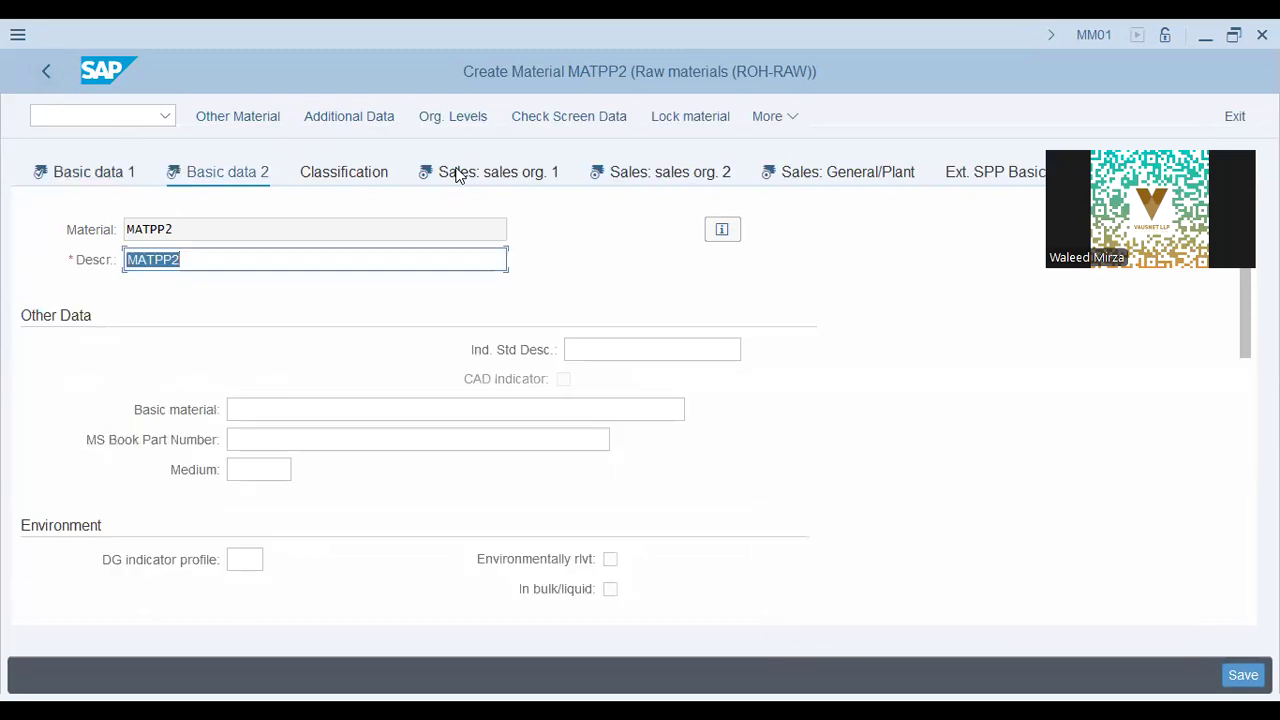
Set the division to 00 in the Sales: sales org. 1 view.
key("Return")
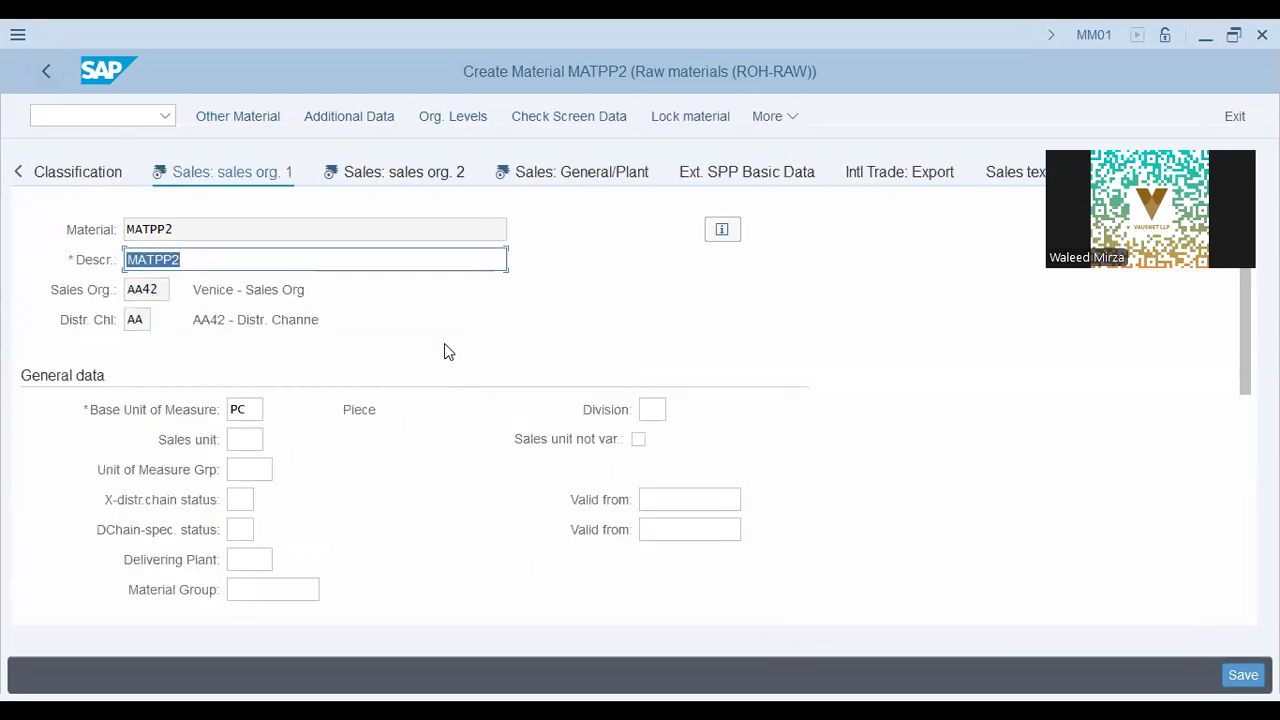
left_click(245, 440)
left_click(651, 410)
key("Down")
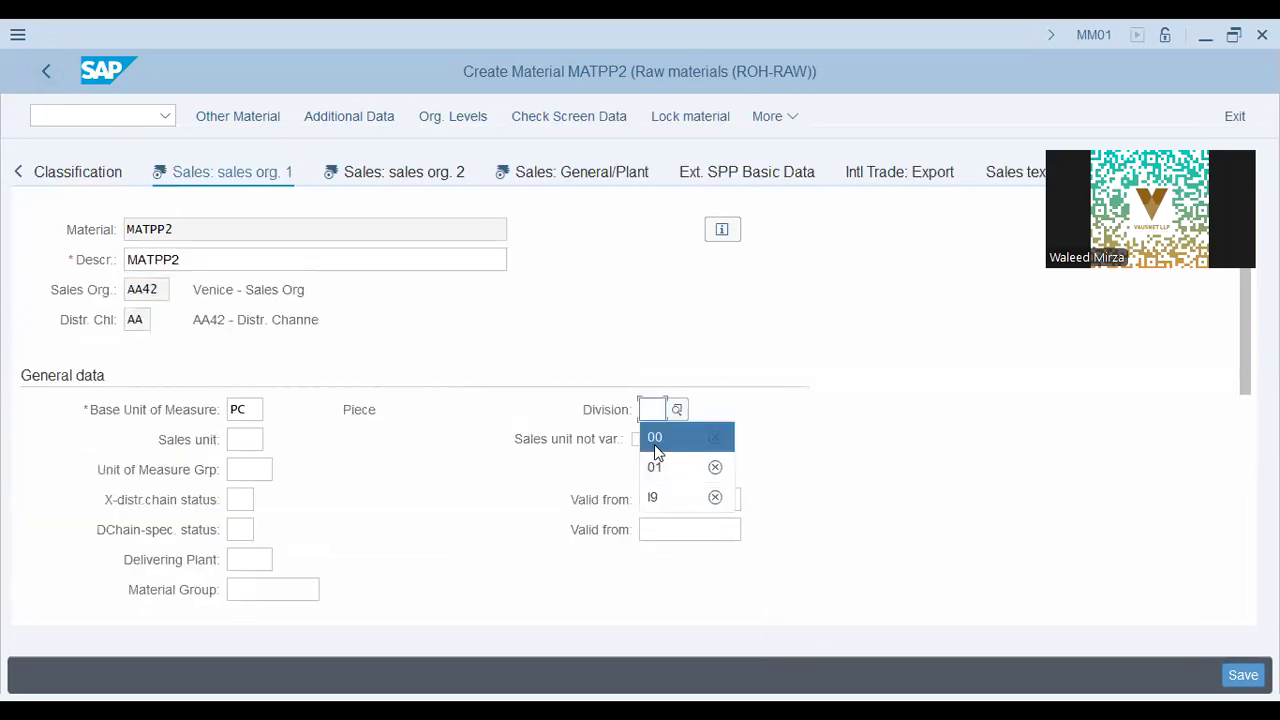
key("Return")
left_click(246, 559)
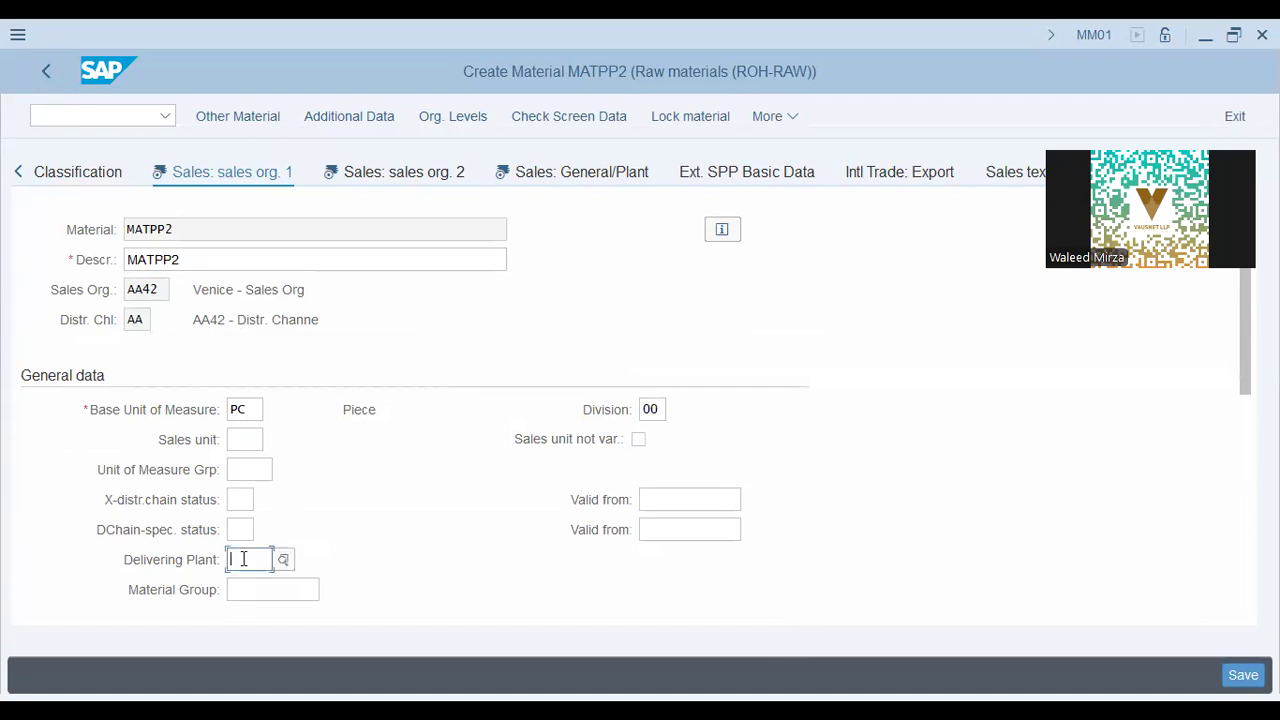
Fill in the tax classification for Pakistan's input tax (VST) in the tax data.
scroll(242, 559, "down", 4)
scroll(242, 559, "up", 2)
left_click(446, 466)
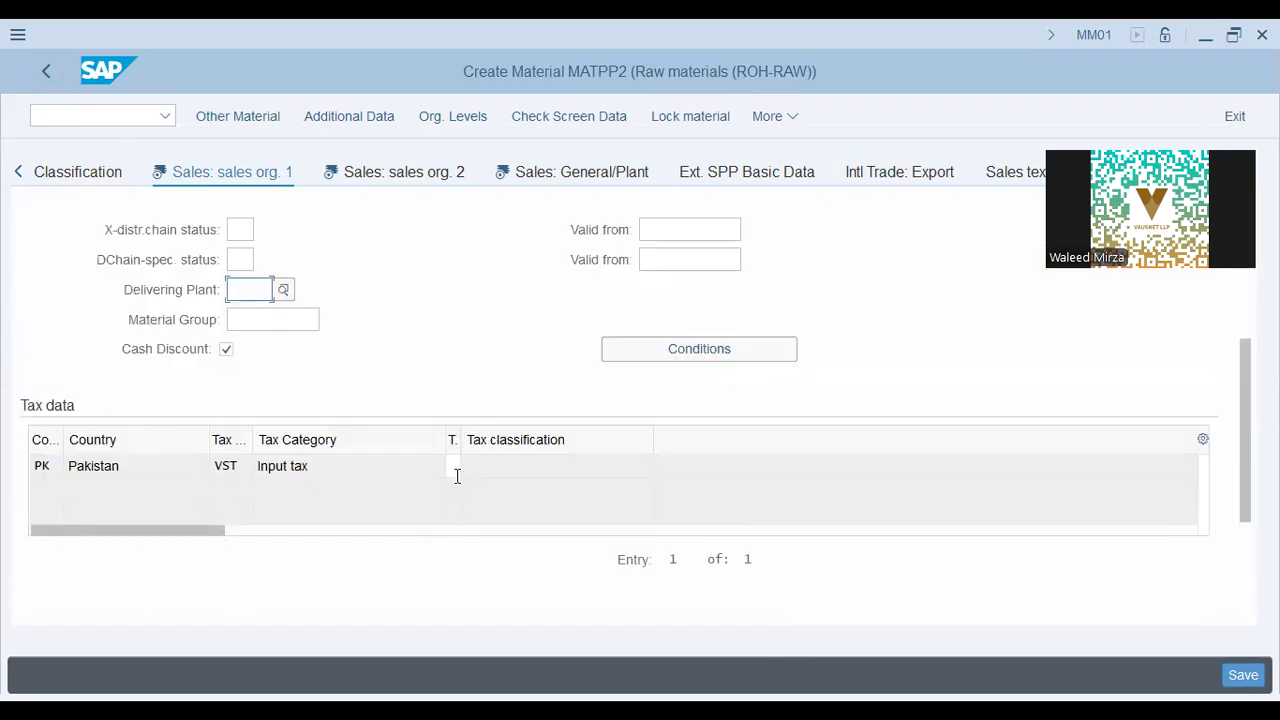
key("Return")
scroll(375, 456, "down", 2)
scroll(400, 363, "up", 5)
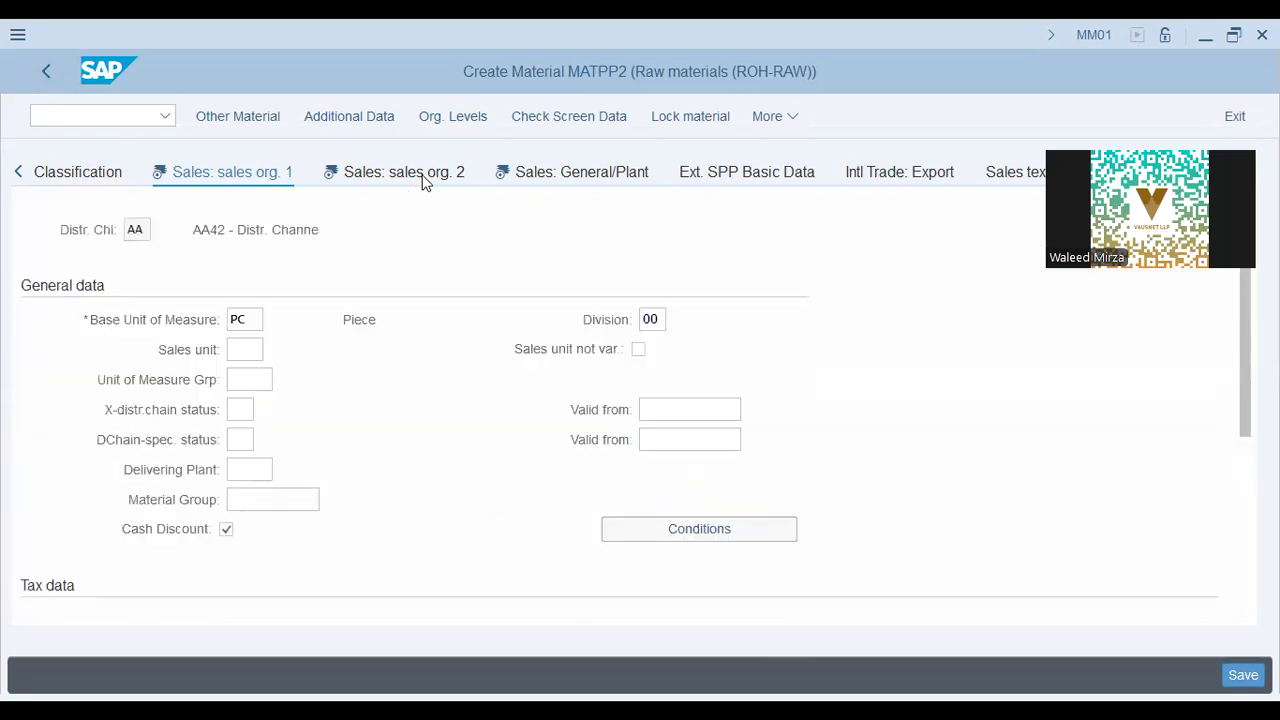
Look over the Sales: sales org. 2 view and set the availability check to 01 in the Sales: General/Plant view.
left_click(422, 180)
scroll(587, 405, "down", 1)
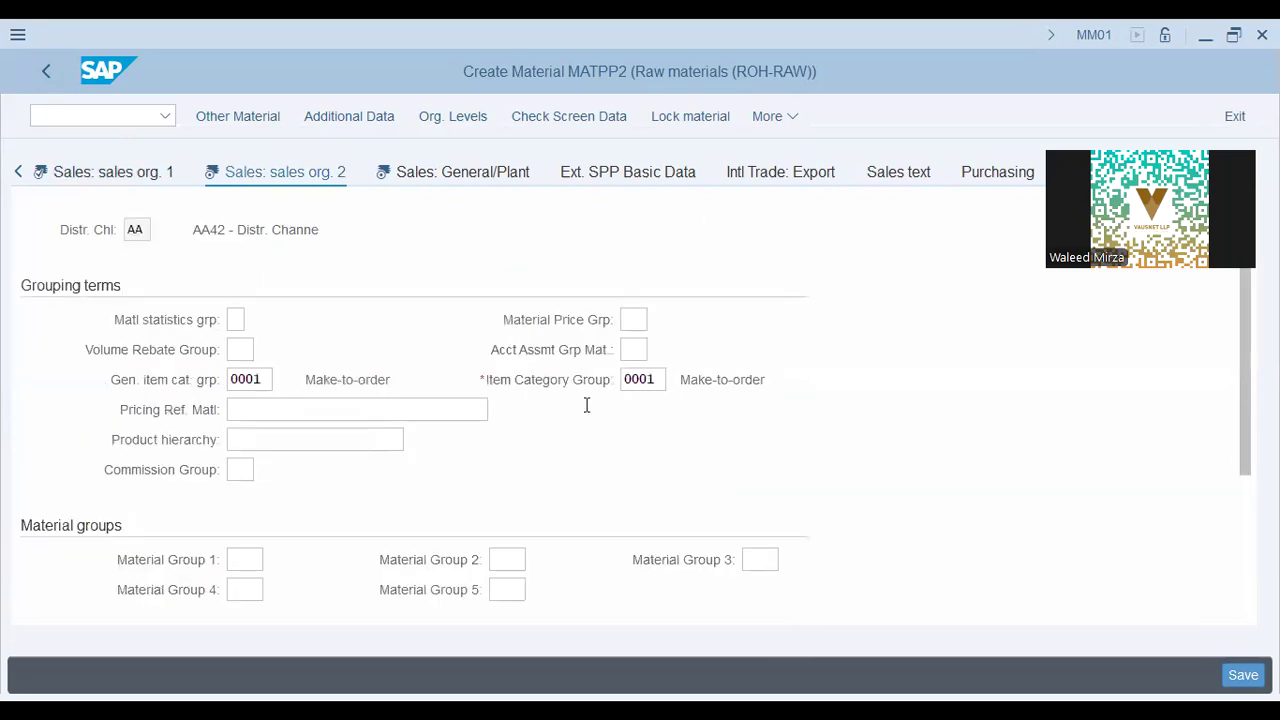
scroll(306, 474, "down", 3)
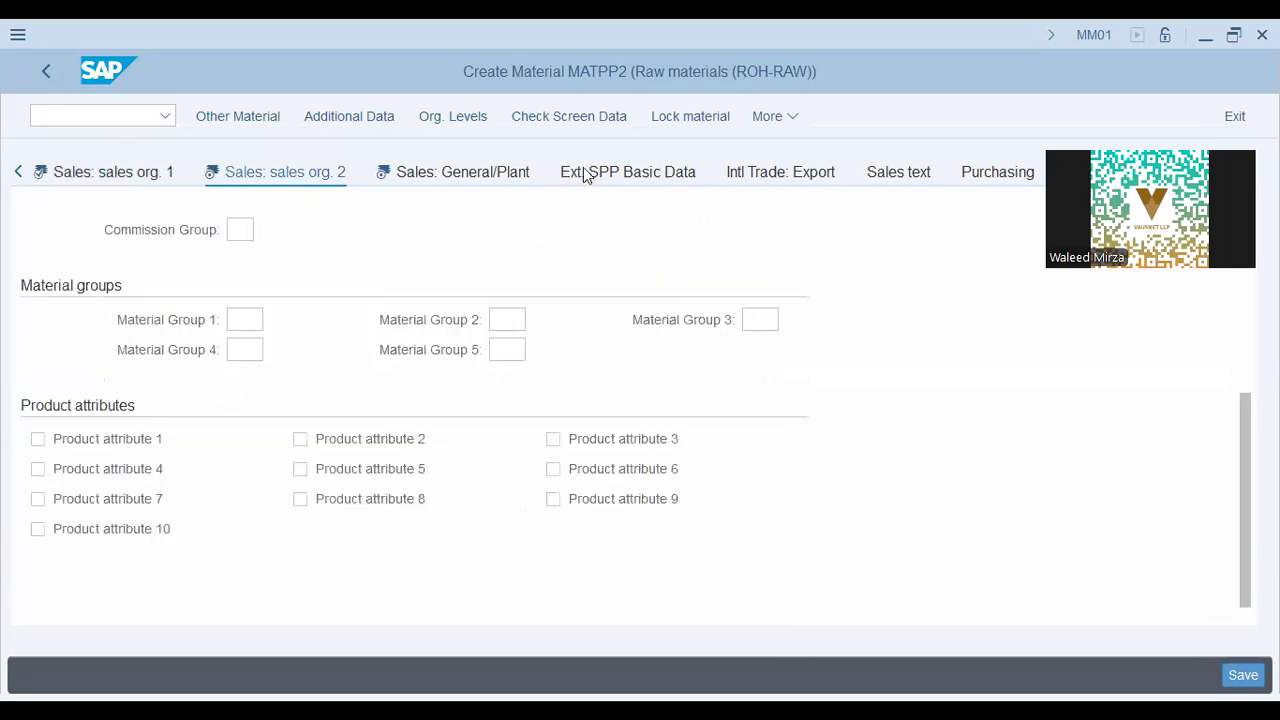
left_click(480, 178)
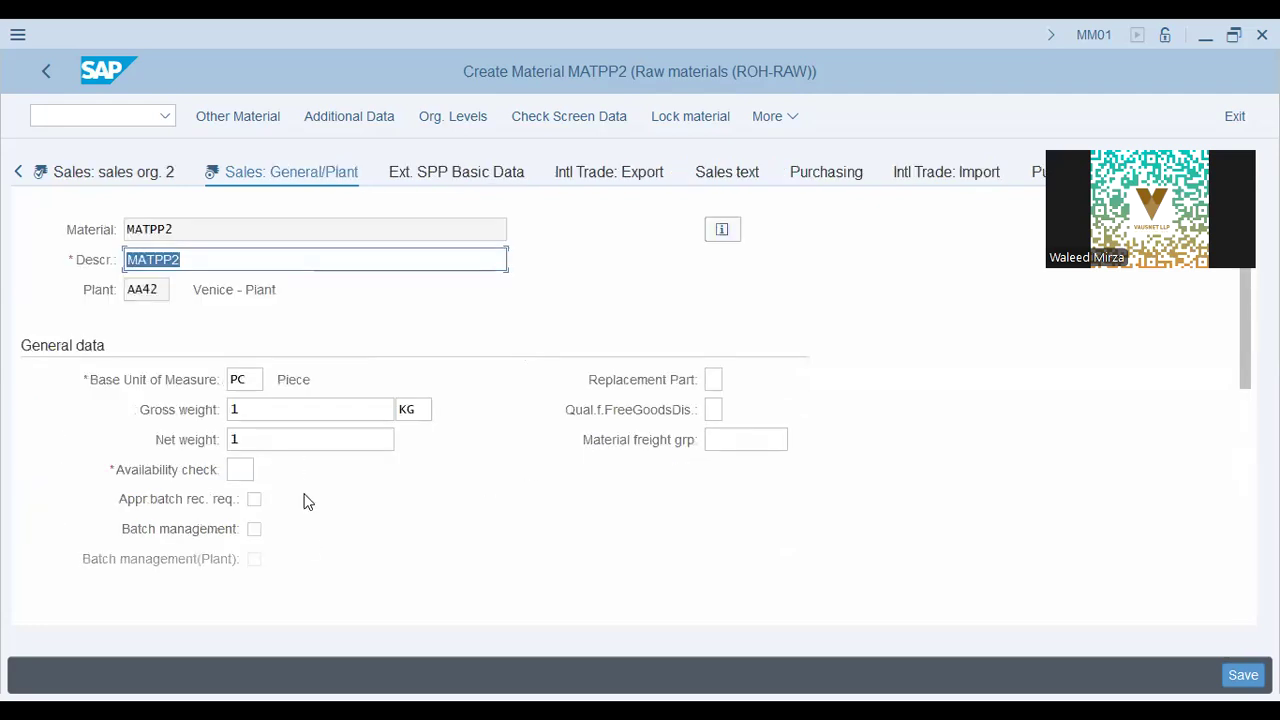
left_click(241, 469)
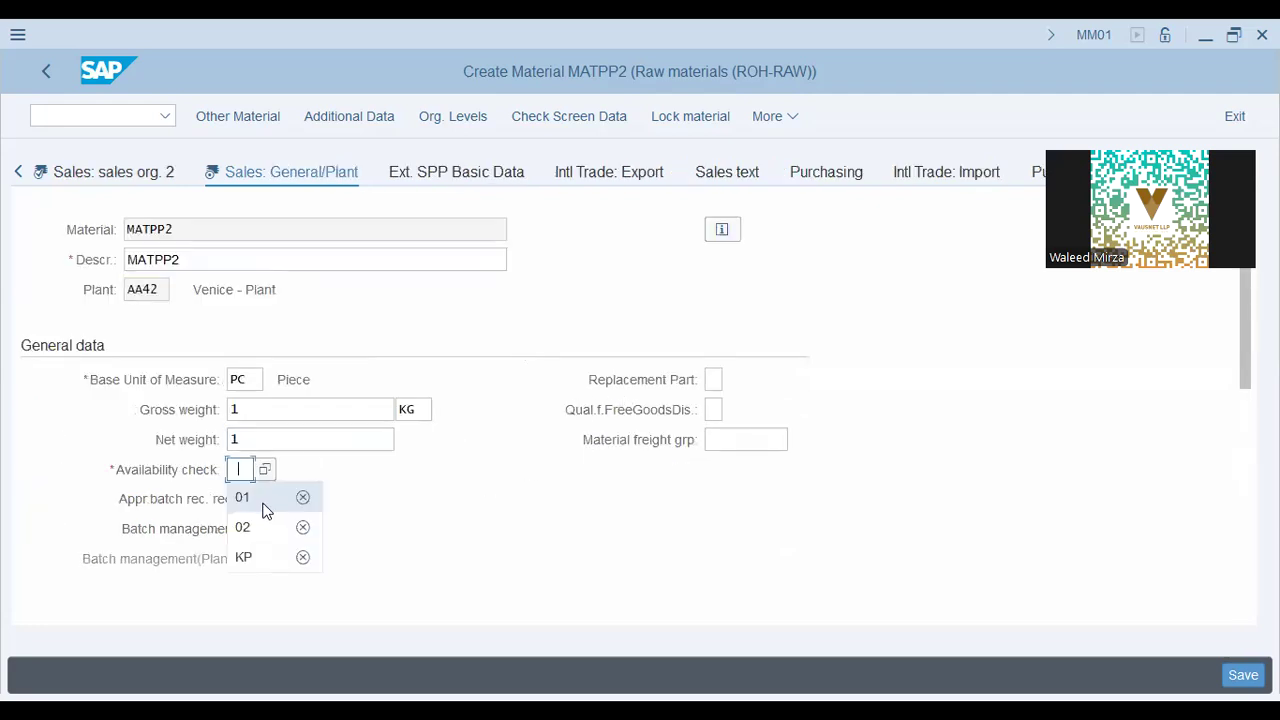
left_click(251, 499)
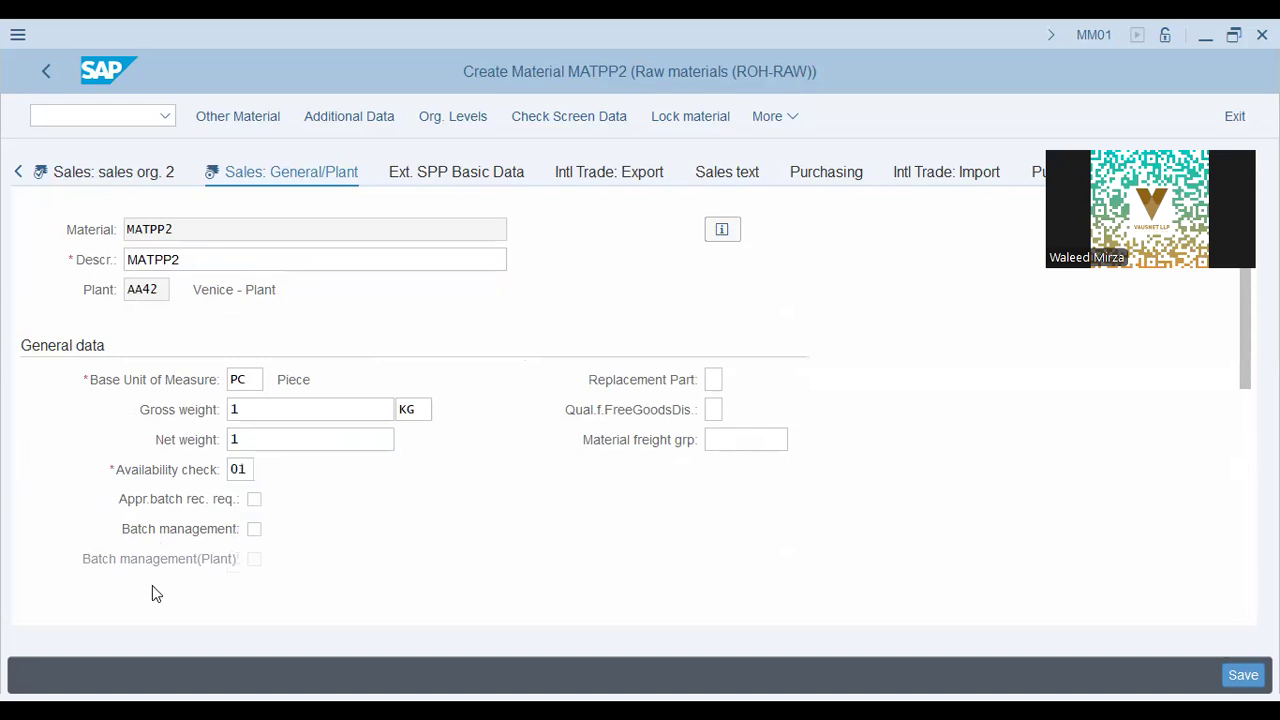
Set both the transportation group and the loading group to 0001 in the shipping data.
scroll(167, 574, "down", 5)
scroll(180, 553, "up", 1)
left_click(266, 415)
left_click(549, 293)
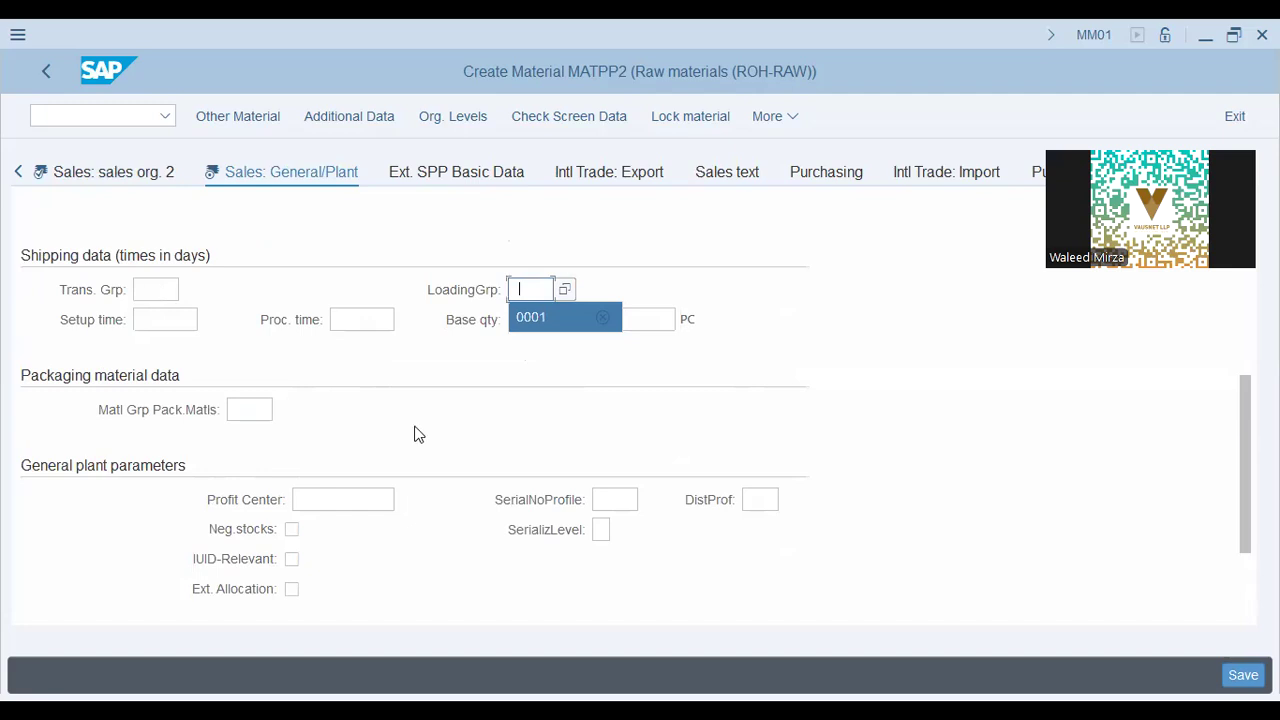
key("Return")
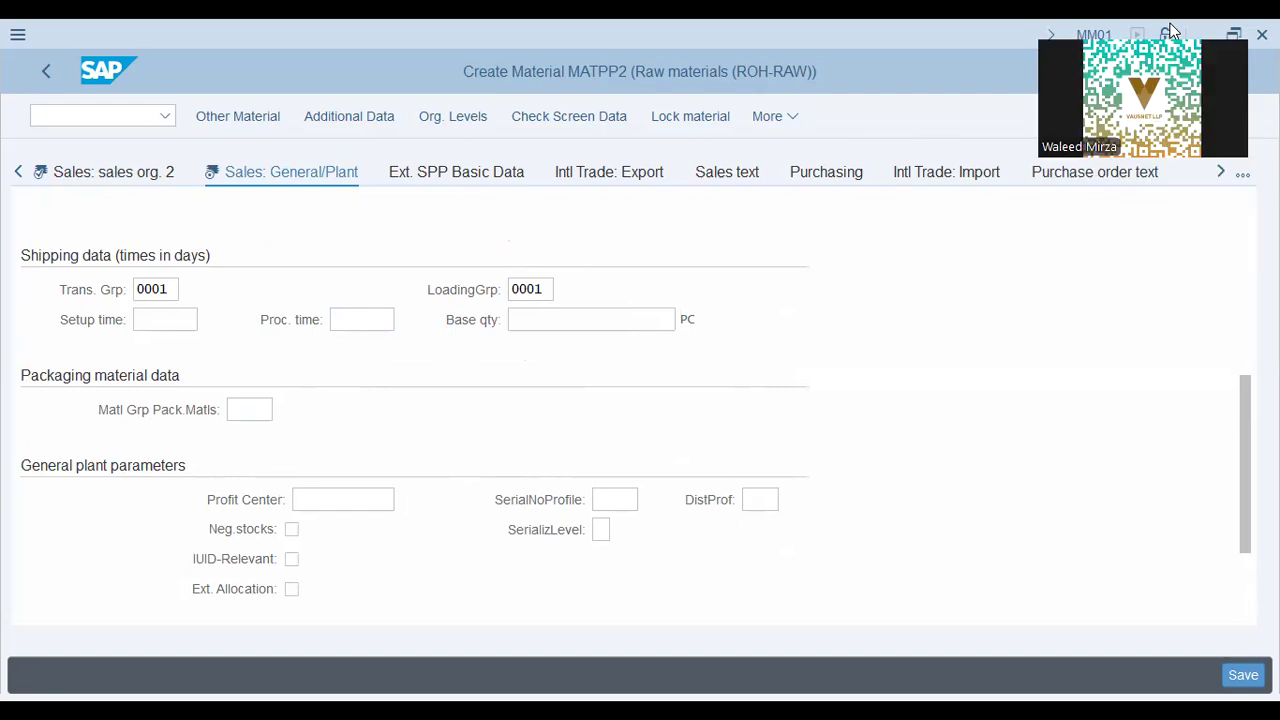
Go to the MRP 1 view and set the MRP group to 0031 in its general data.
left_click(1220, 172)
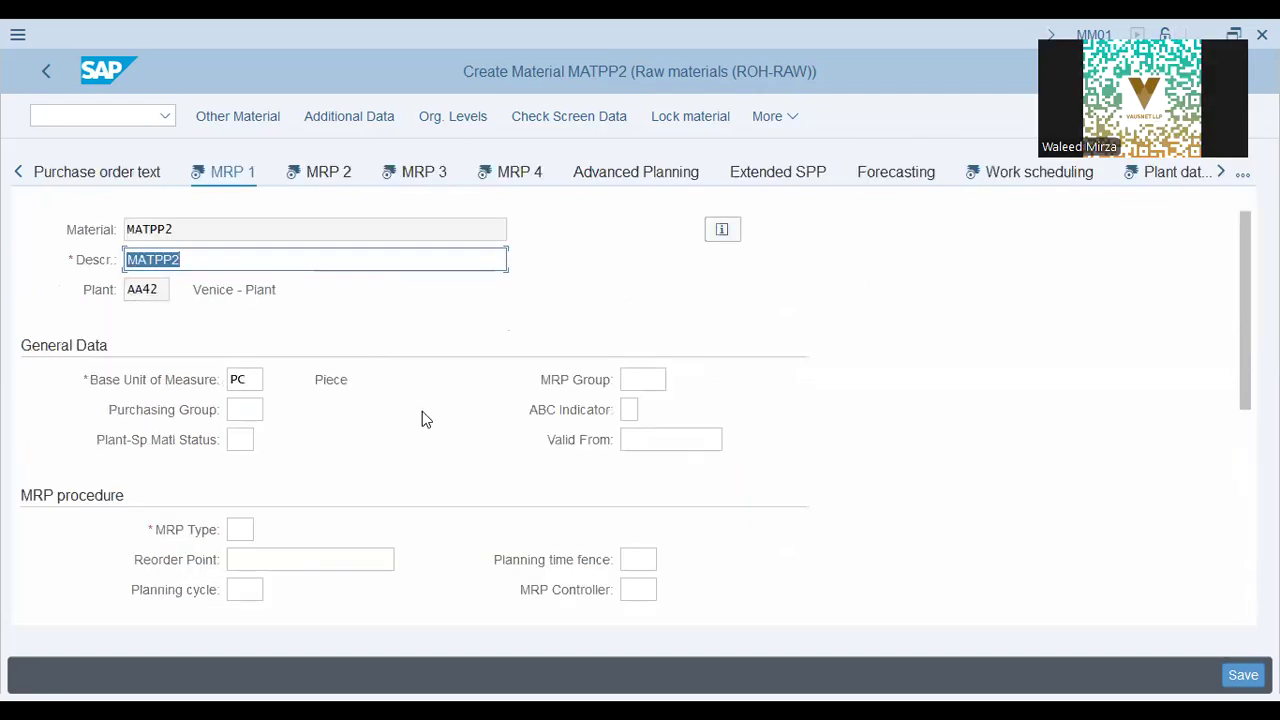
scroll(422, 411, "down", 3)
scroll(590, 292, "up", 3)
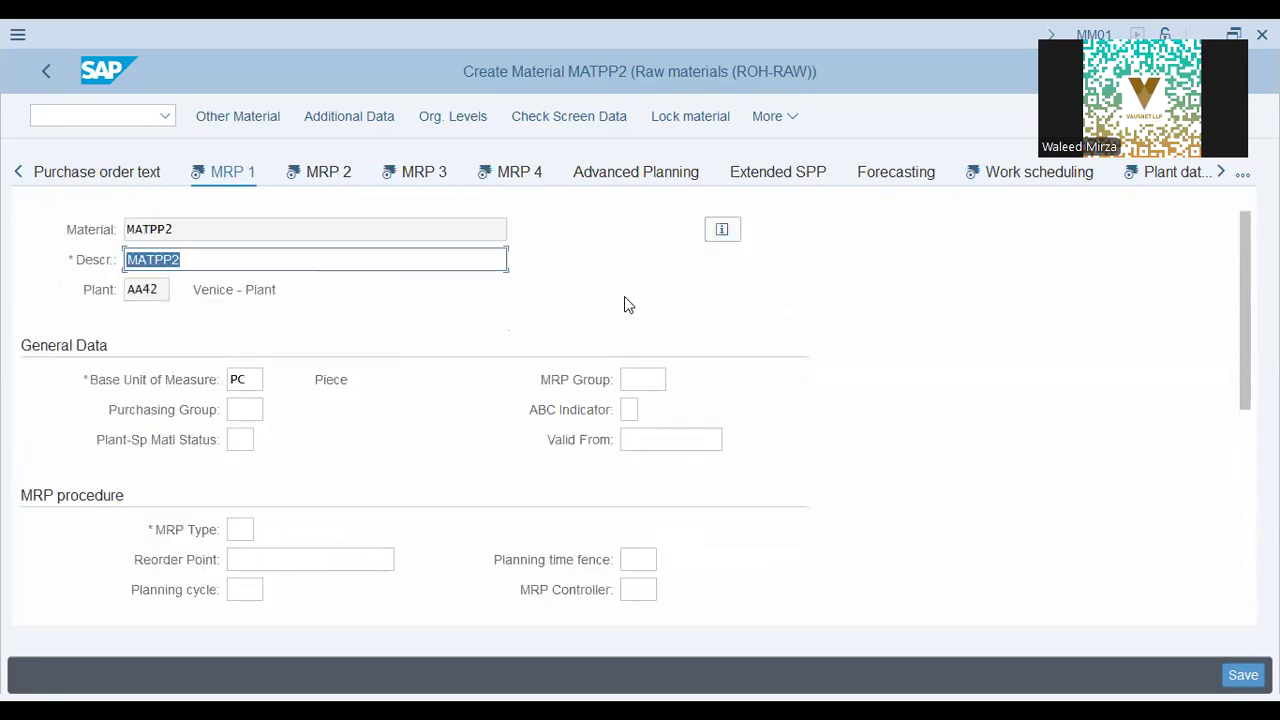
left_click(642, 381)
left_click(657, 413)
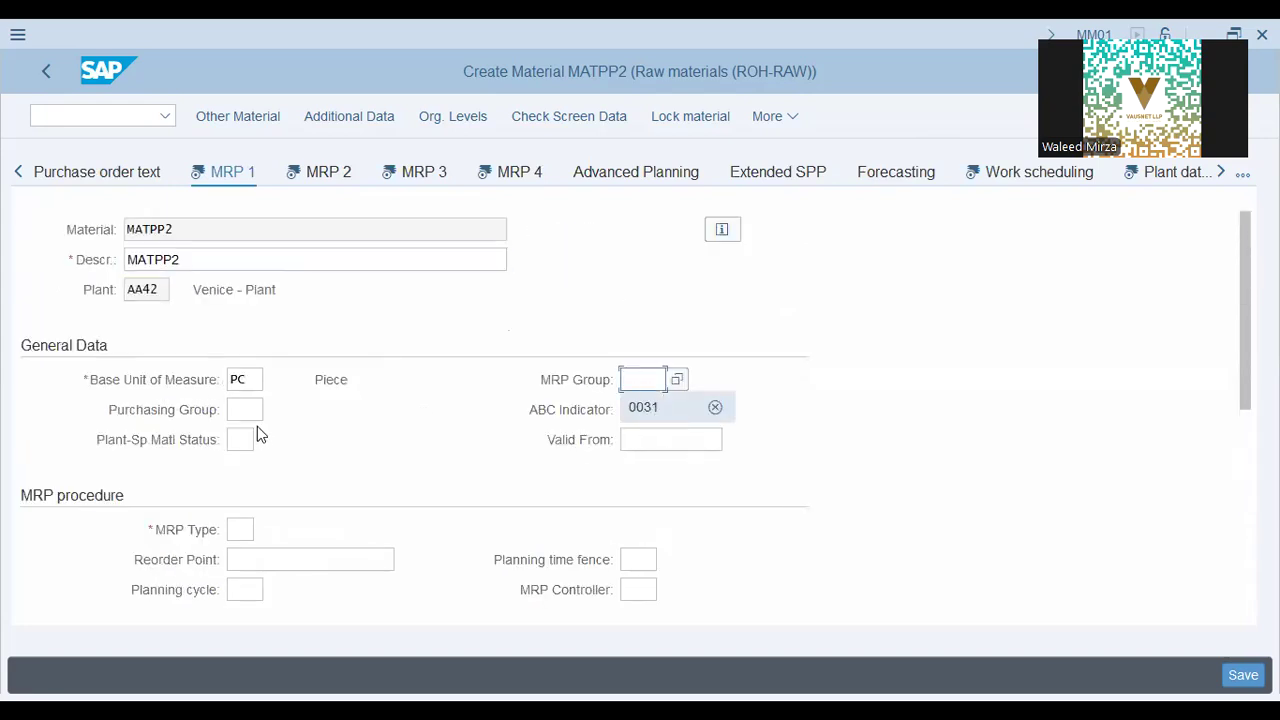
Look over the general data, MRP procedure and lot size data fields of the MRP 1 view.
left_click(245, 410)
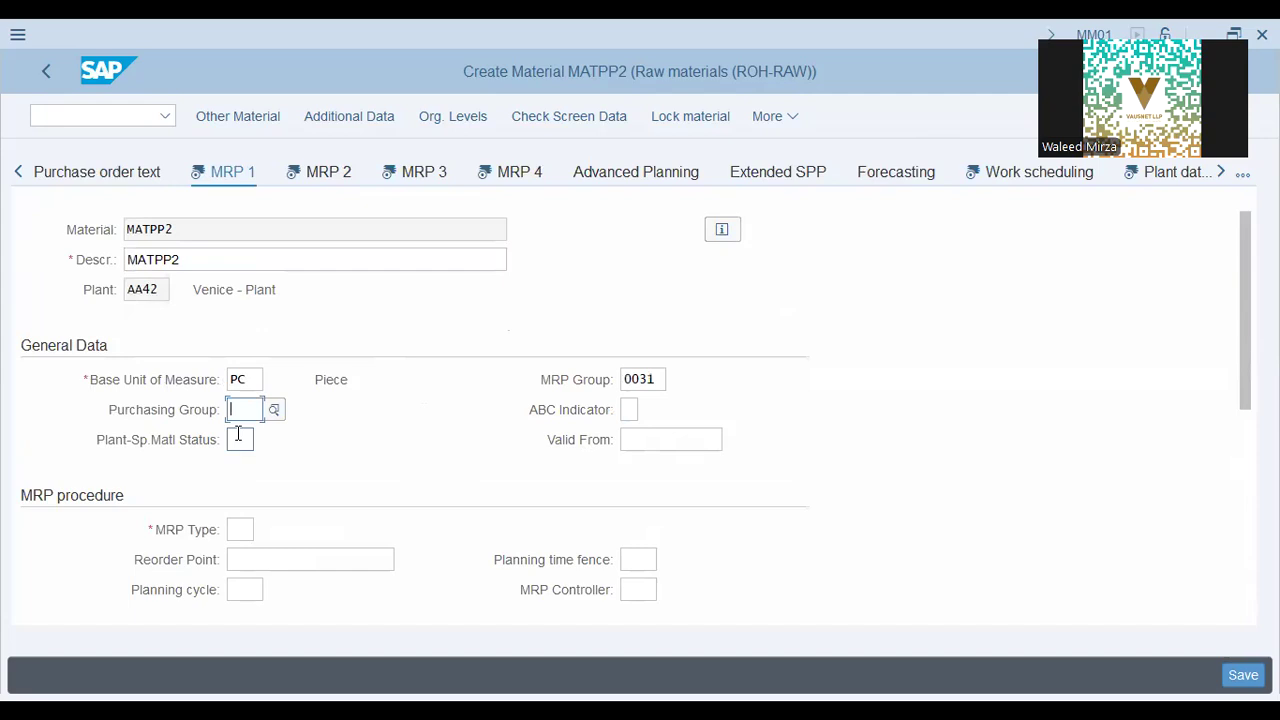
scroll(255, 311, "down", 1)
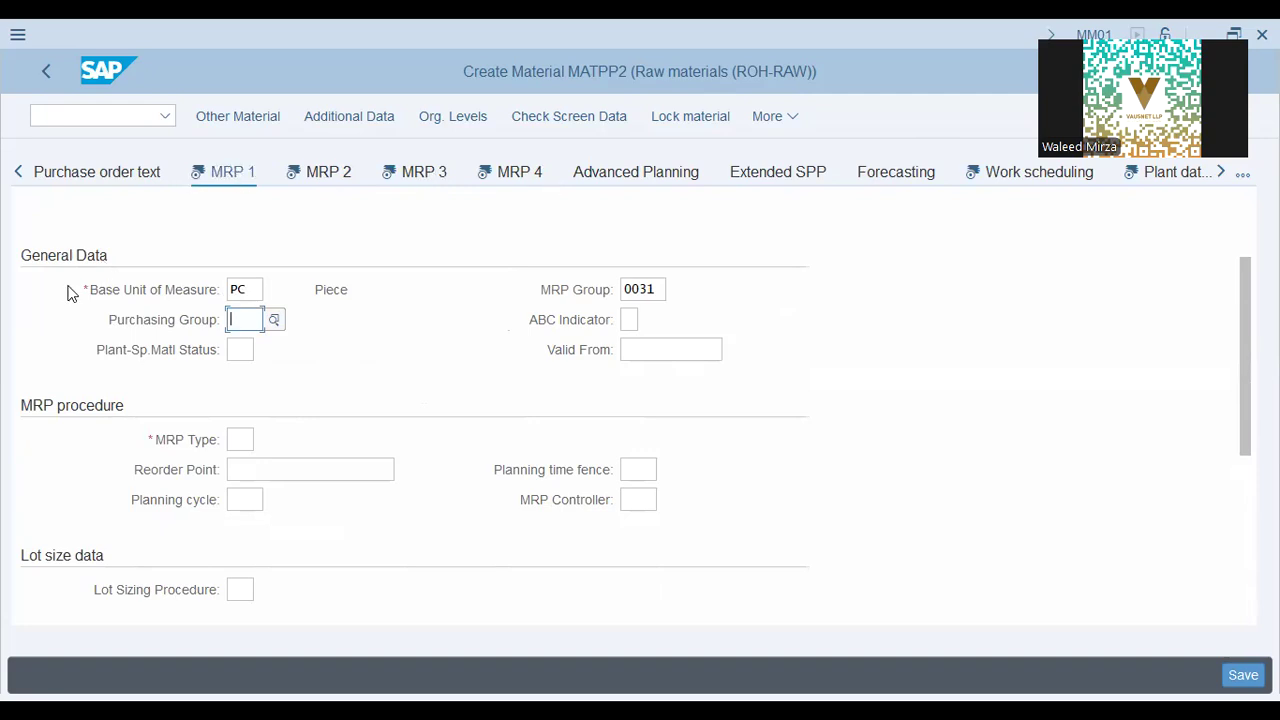
scroll(140, 393, "down", 2)
scroll(140, 393, "up", 2)
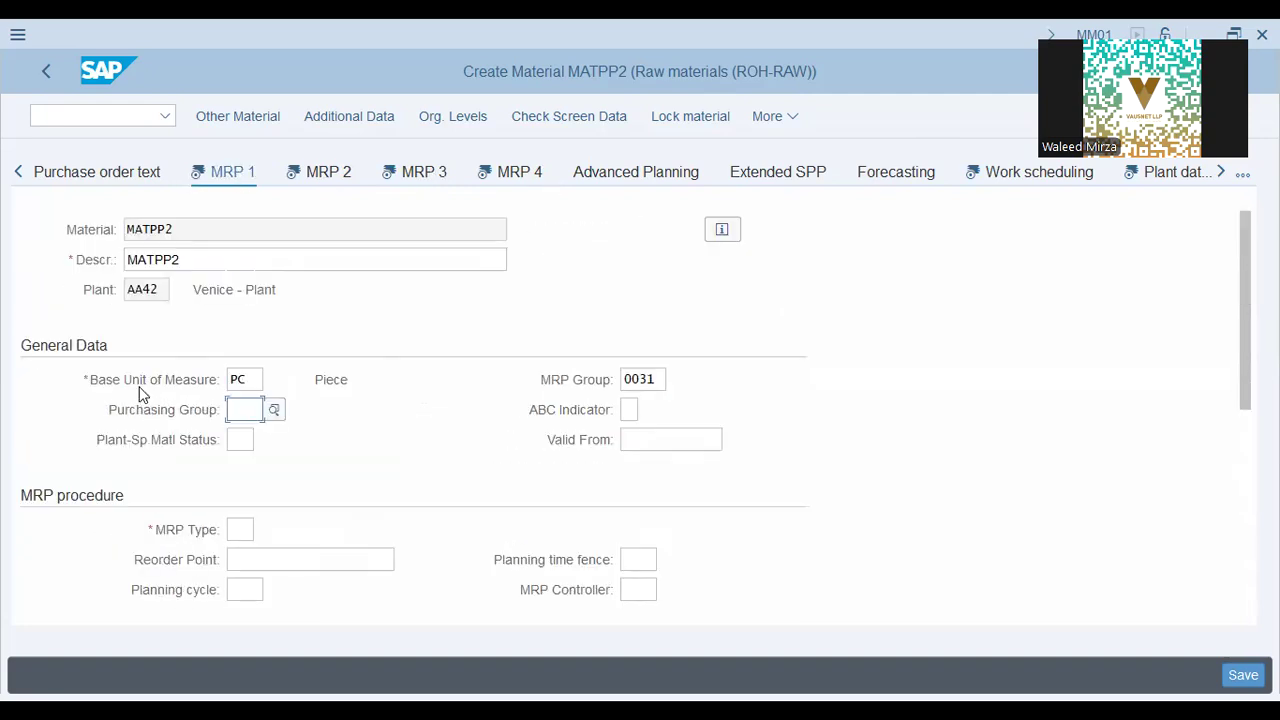
scroll(97, 418, "down", 2)
scroll(85, 462, "down", 5)
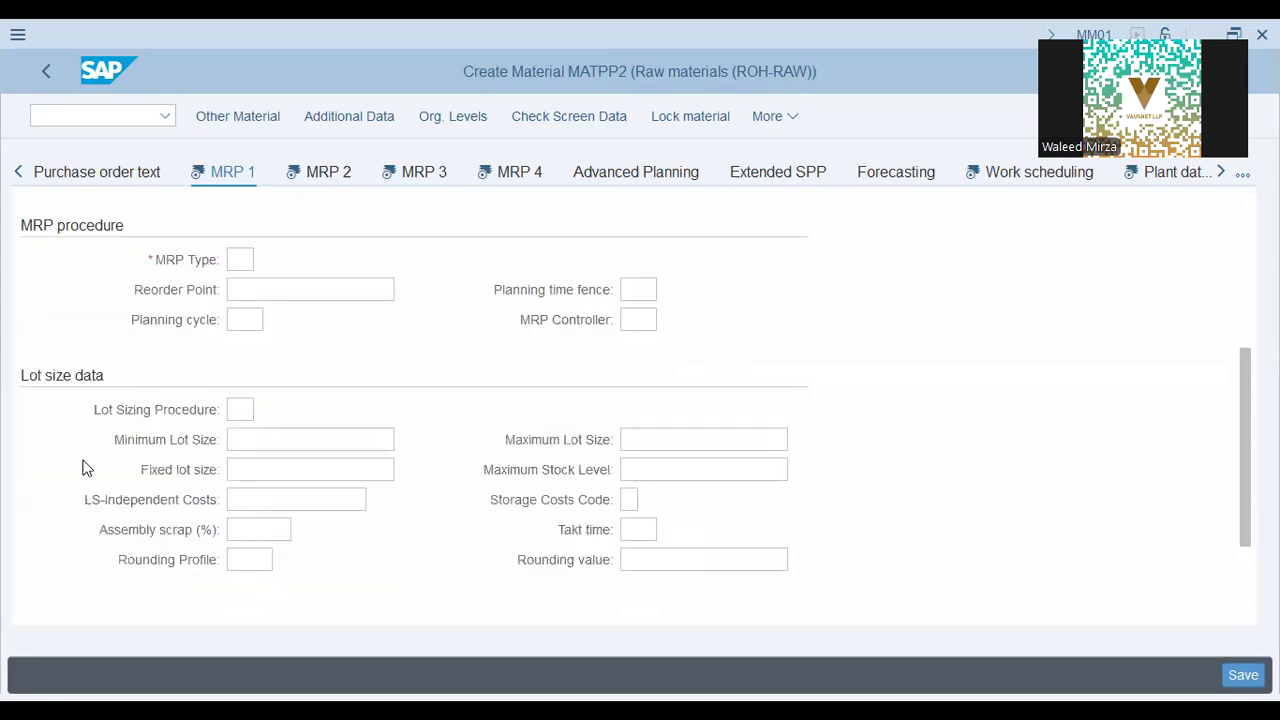
scroll(85, 468, "up", 10)
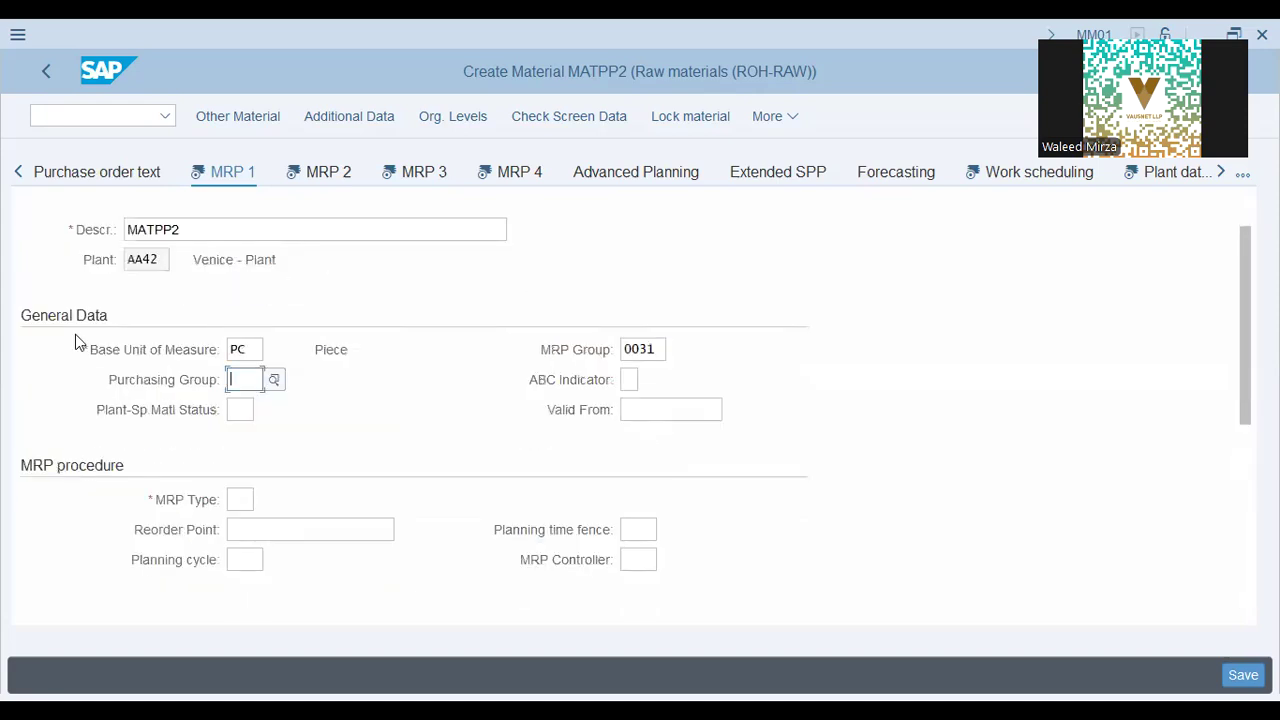
left_click(245, 385)
left_click(640, 349)
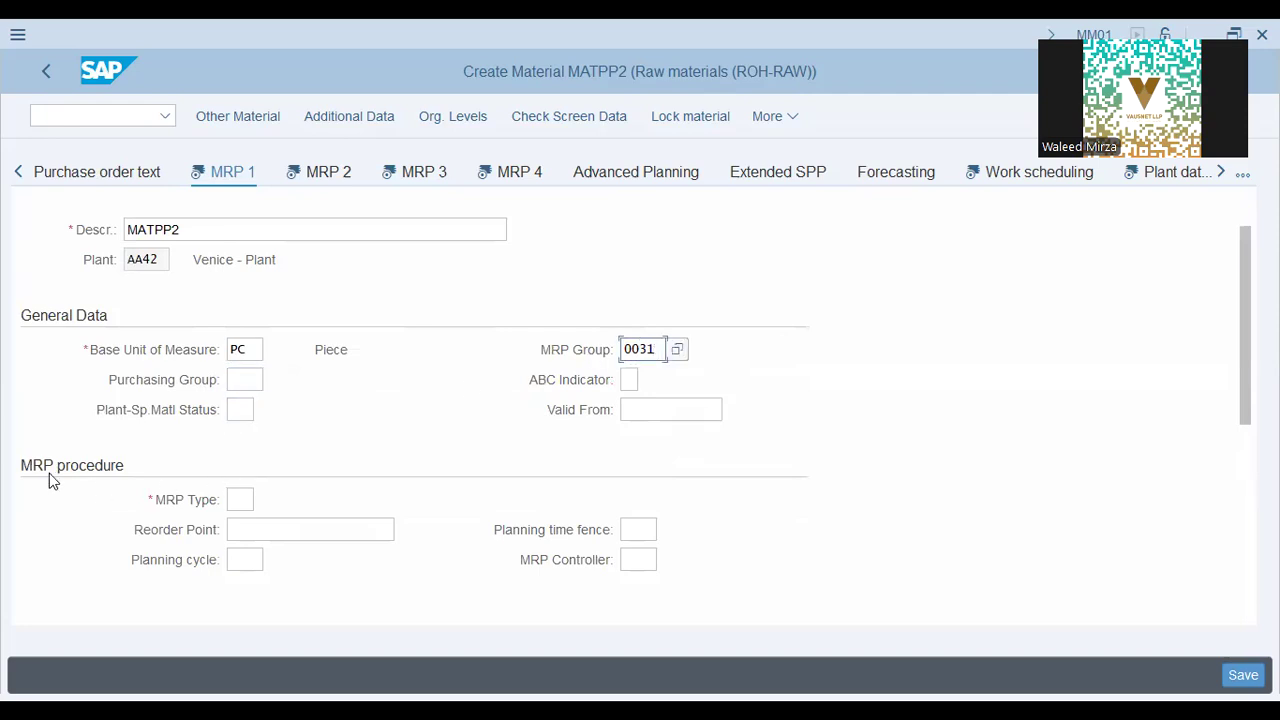
Set the MRP type to PD and the MRP controller to 001 in the MRP procedure data.
scroll(182, 475, "down", 3)
left_click(240, 319)
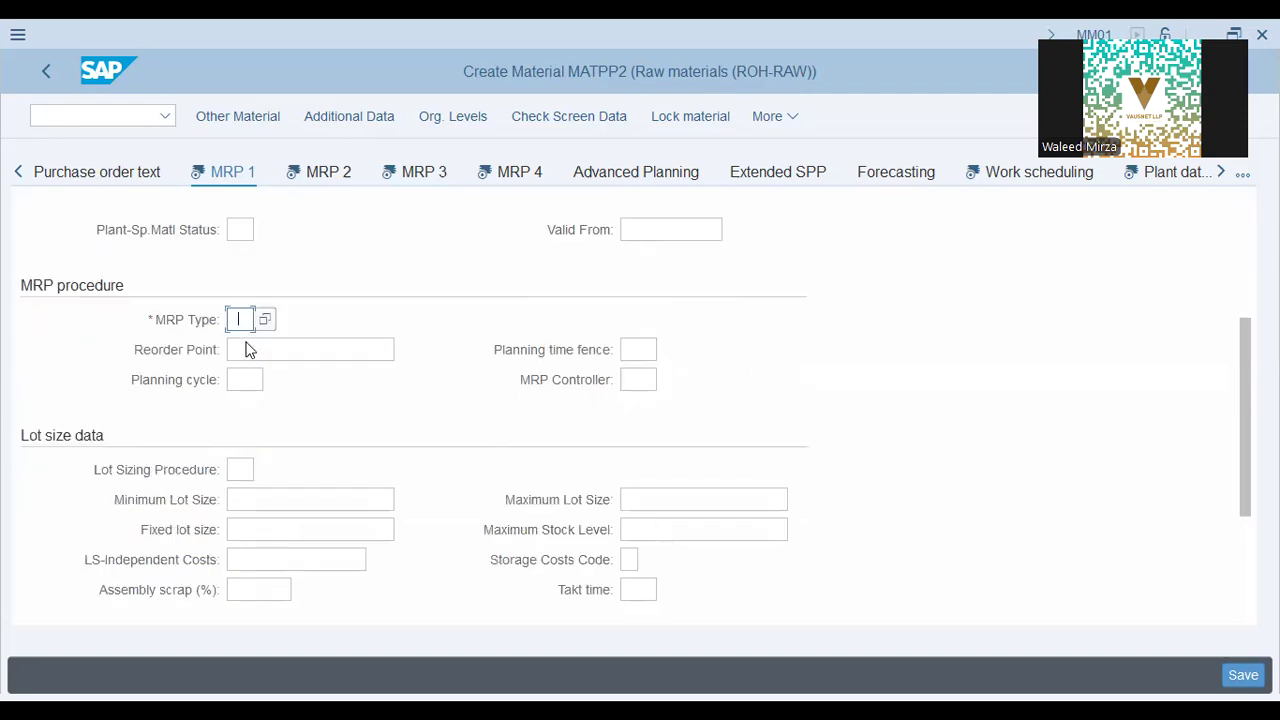
left_click(246, 348)
left_click(287, 345)
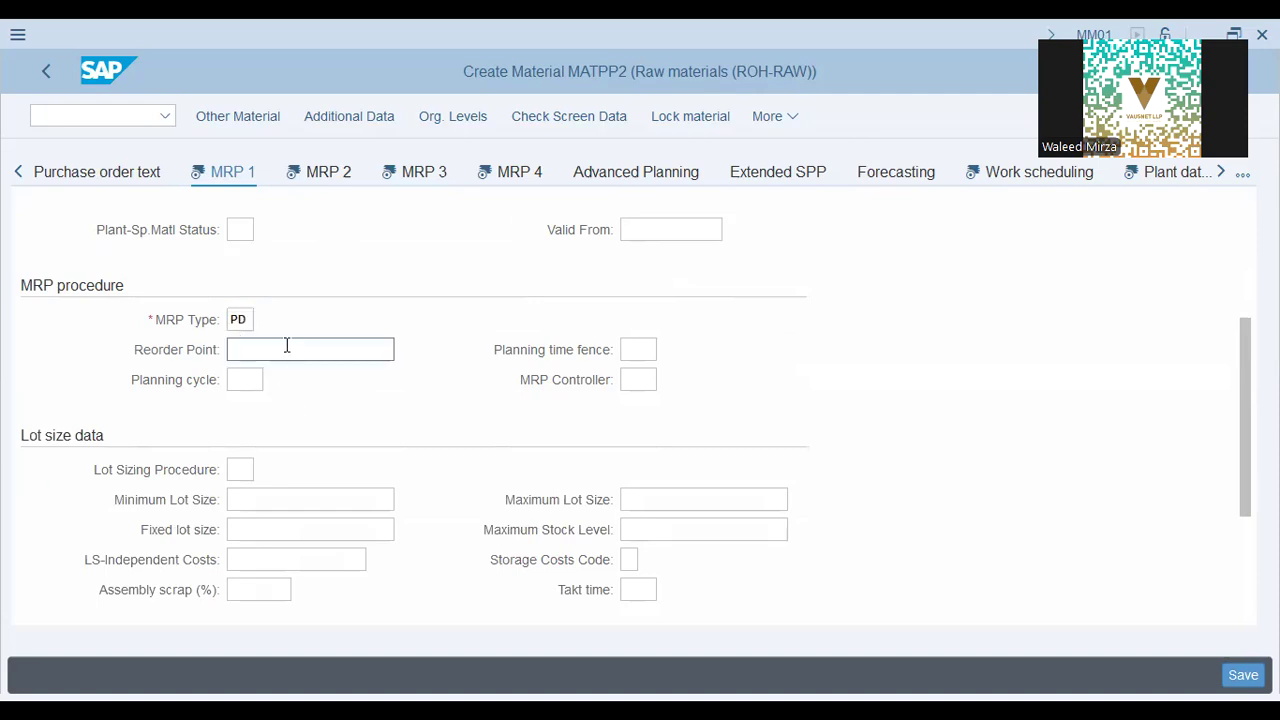
left_click(640, 381)
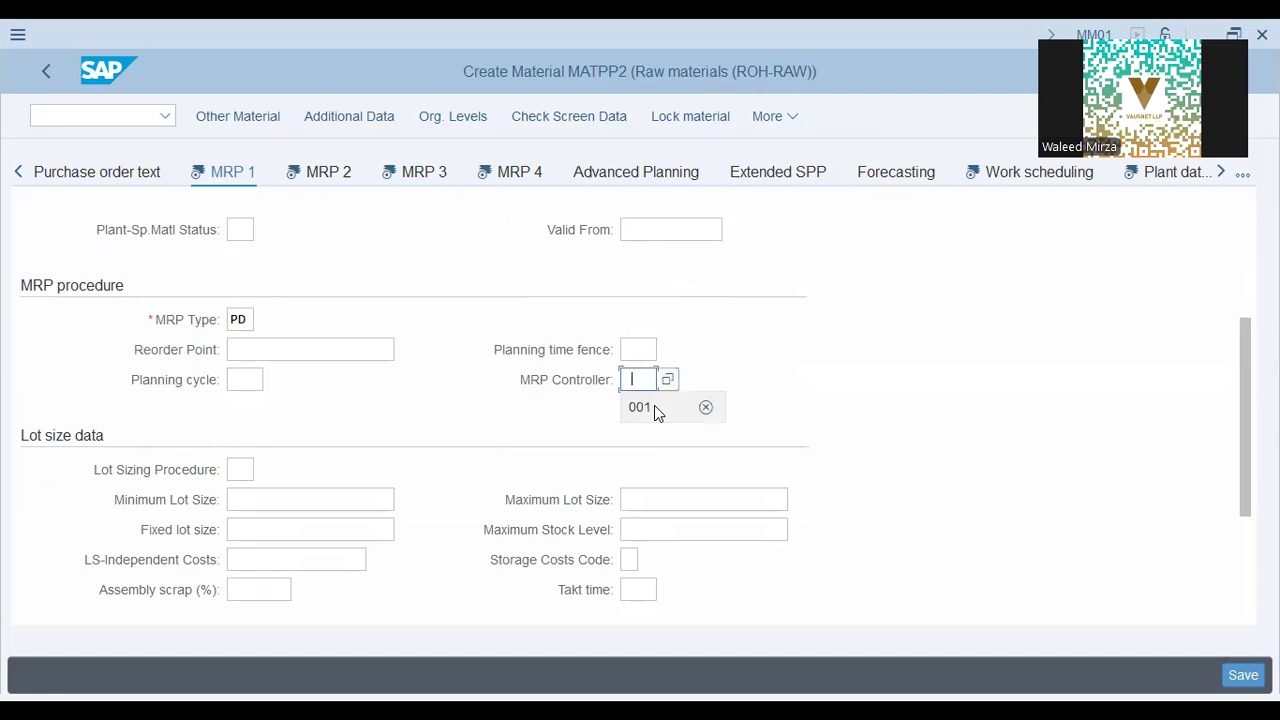
left_click(654, 405)
Set the lot sizing procedure to EX (Lot-for-lot order quantity) from the list of possible values.
left_click(238, 470)
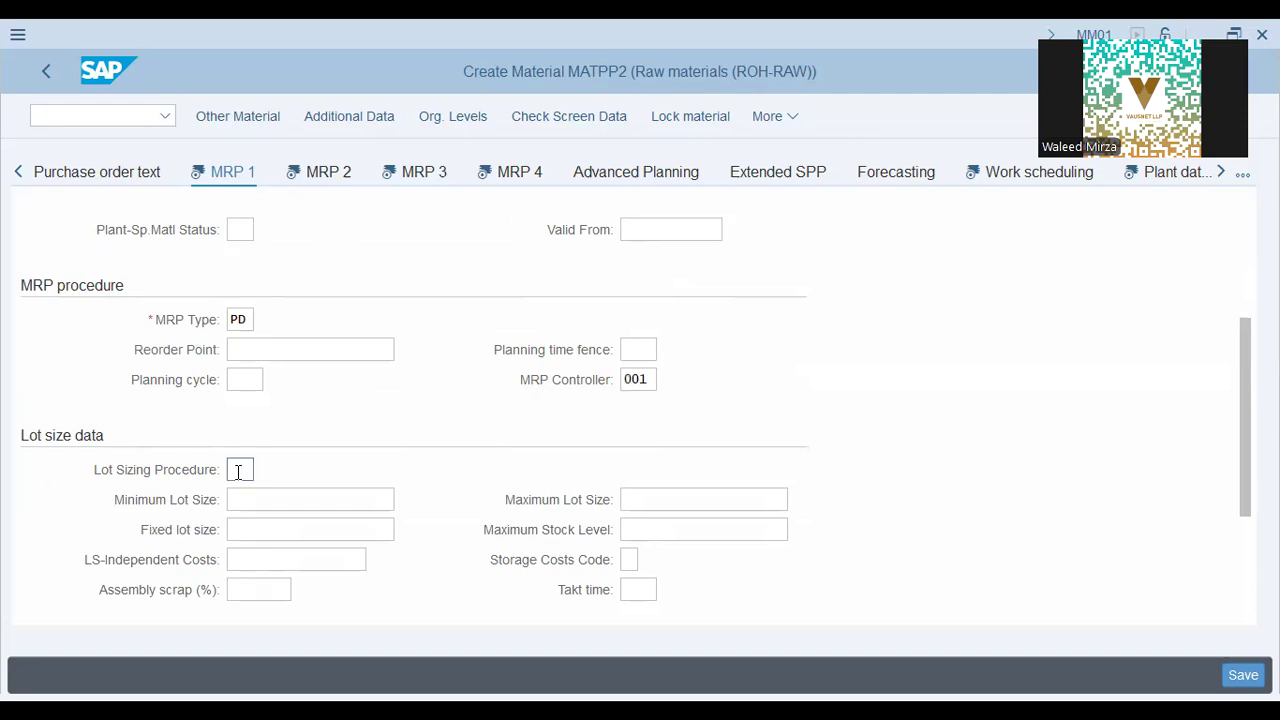
left_click(257, 497)
left_click(265, 473)
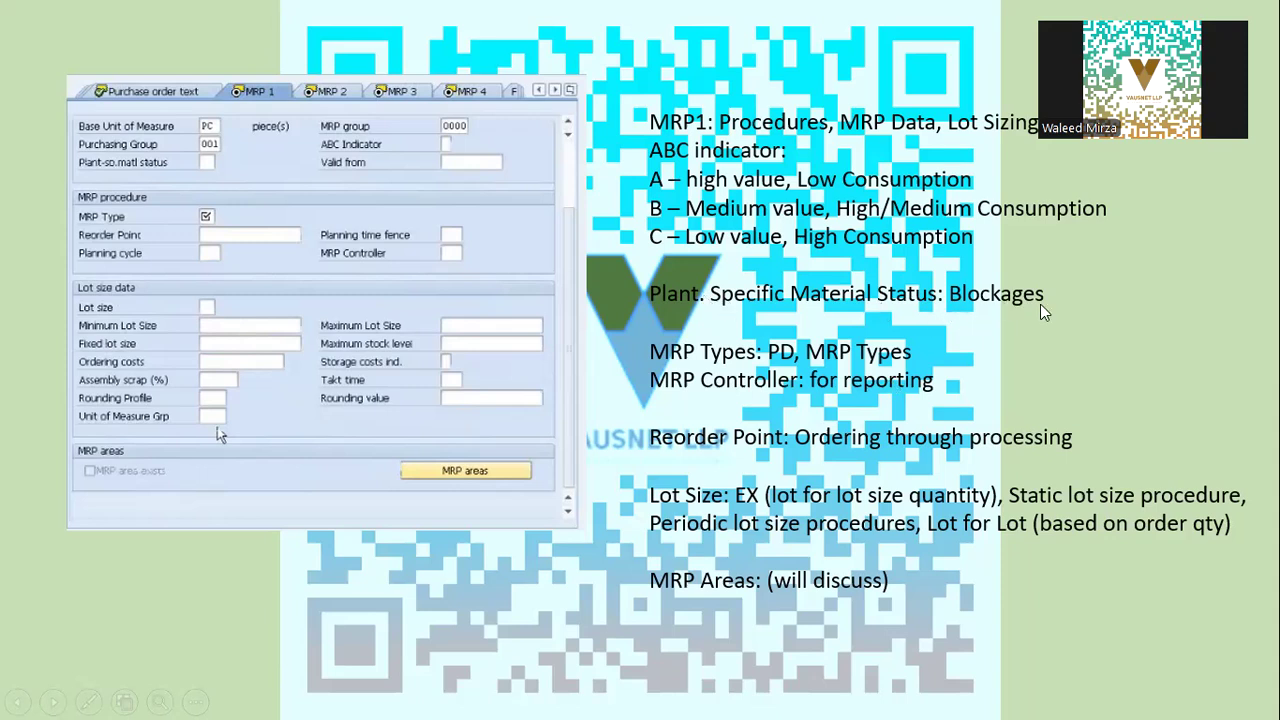
key("alt+Tab")
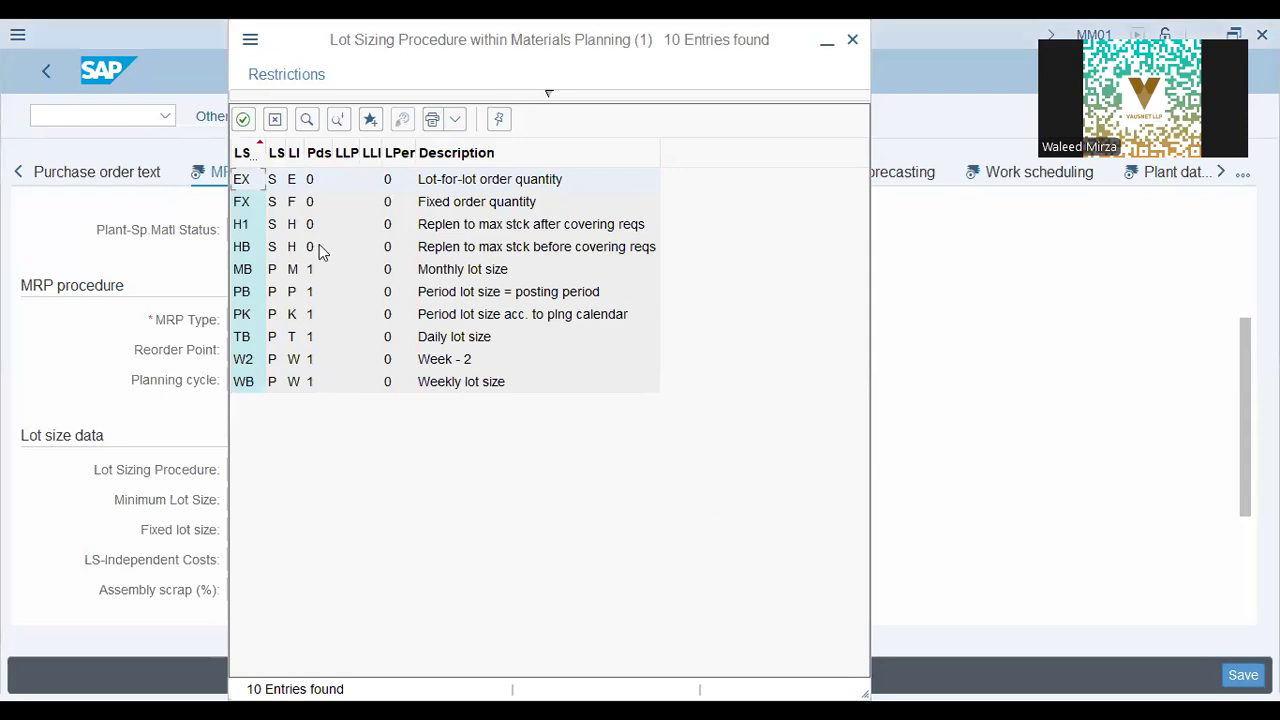
left_click(464, 207)
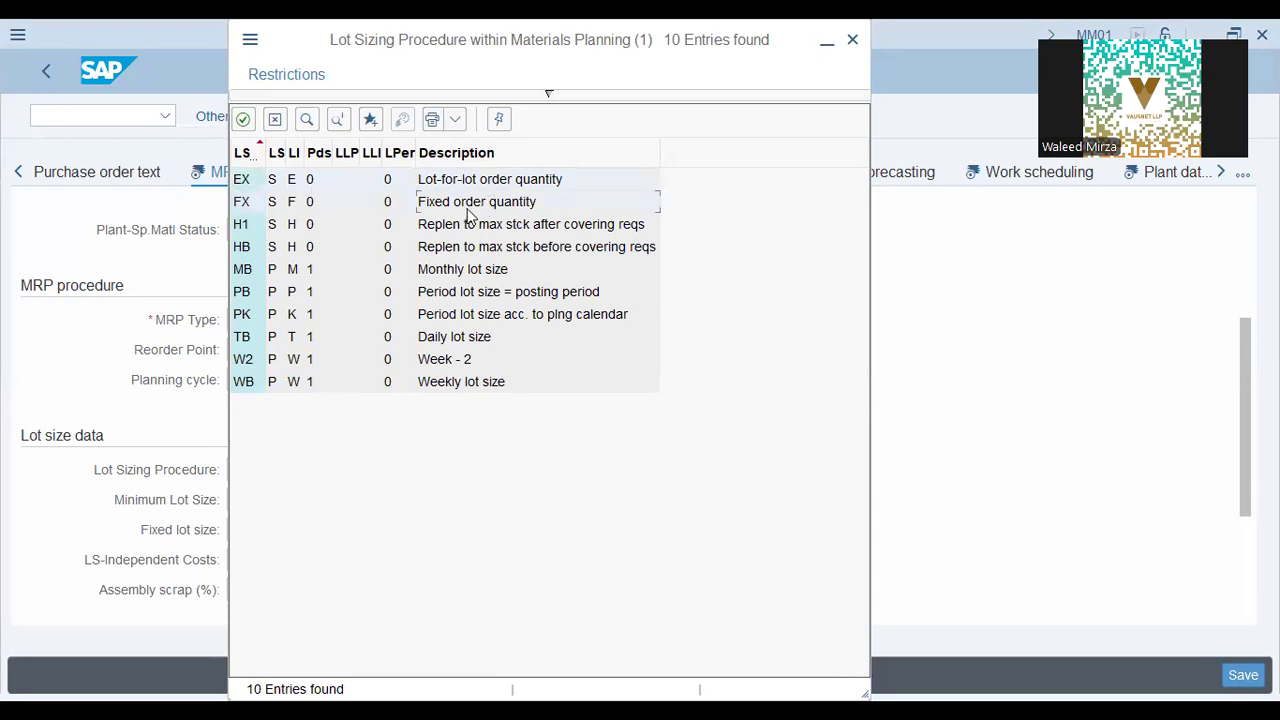
left_click(487, 273)
left_click(474, 343)
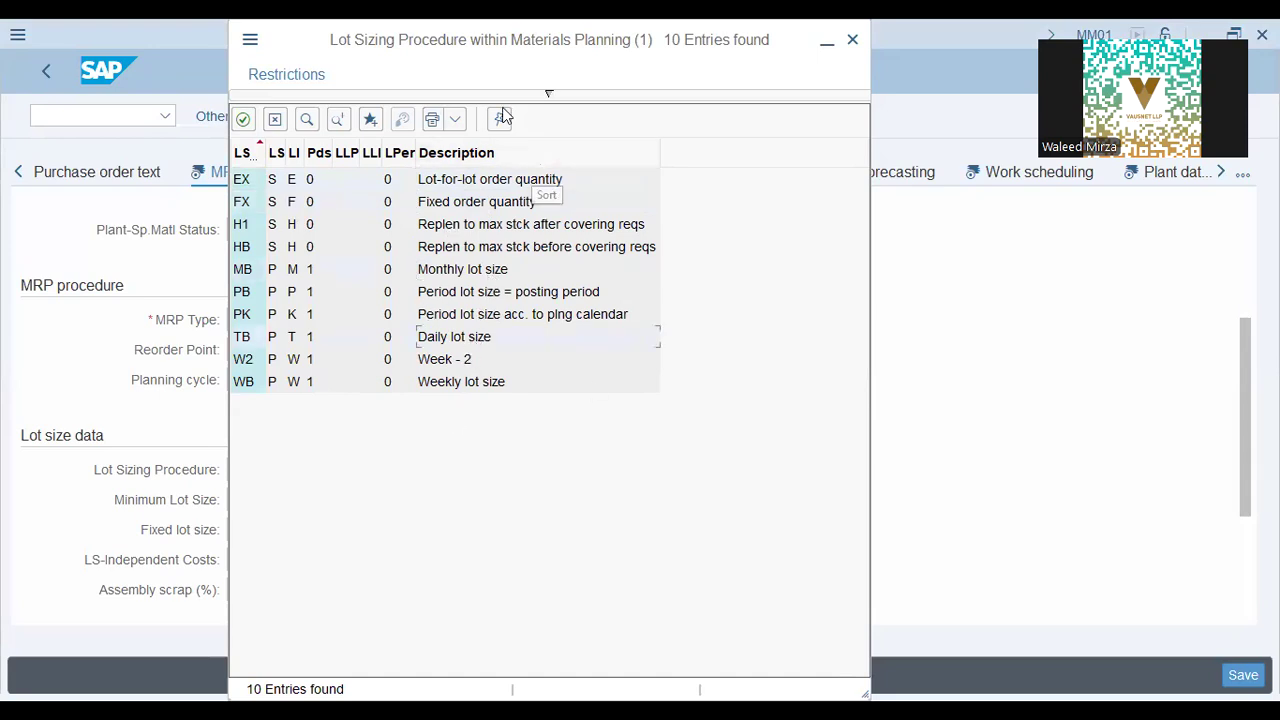
left_click(477, 185)
double_click(477, 185)
scroll(294, 515, "down", 3)
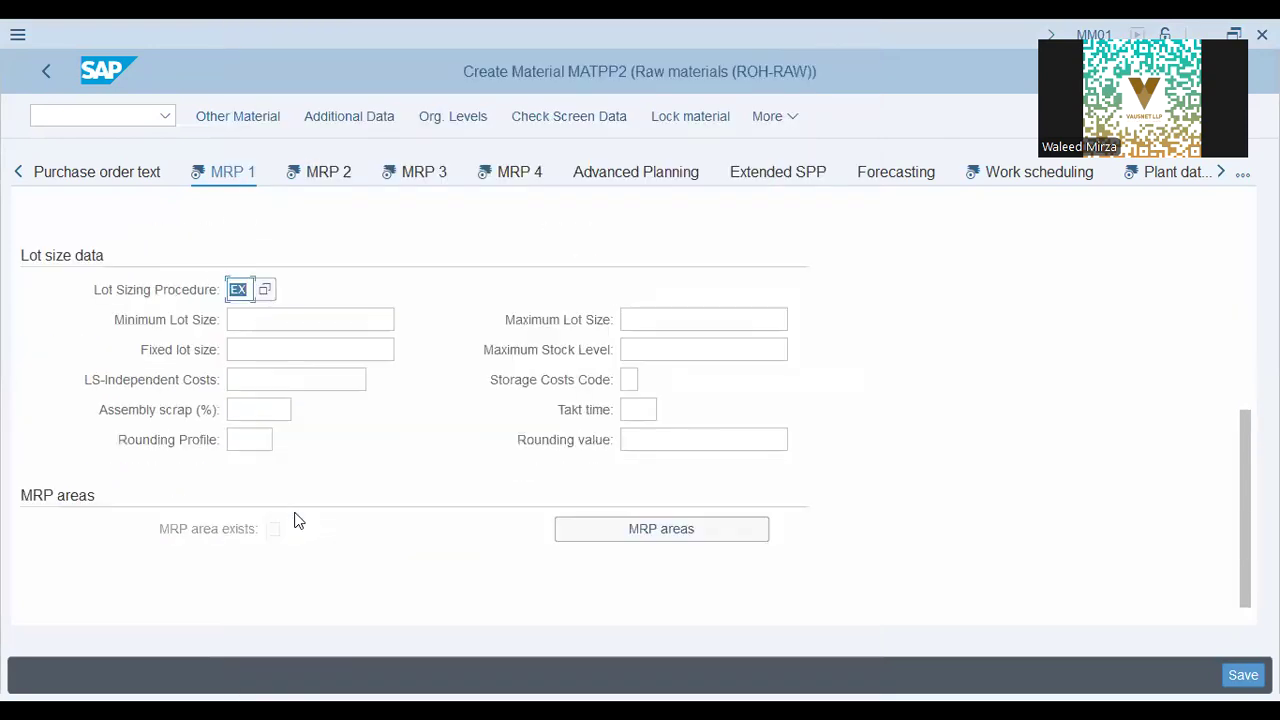
Review the possible ABC indicator values alongside the MRP 1 slide and close the list without choosing one.
scroll(294, 515, "up", 6)
left_click(626, 379)
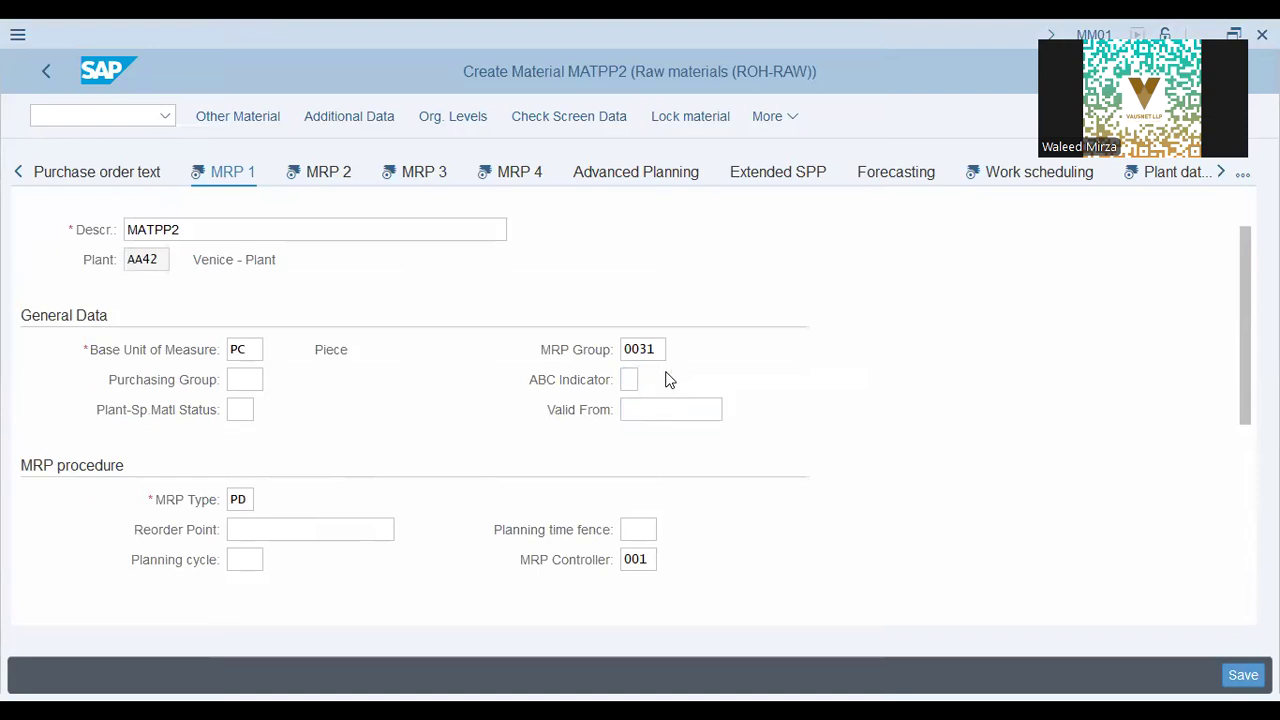
key("F4")
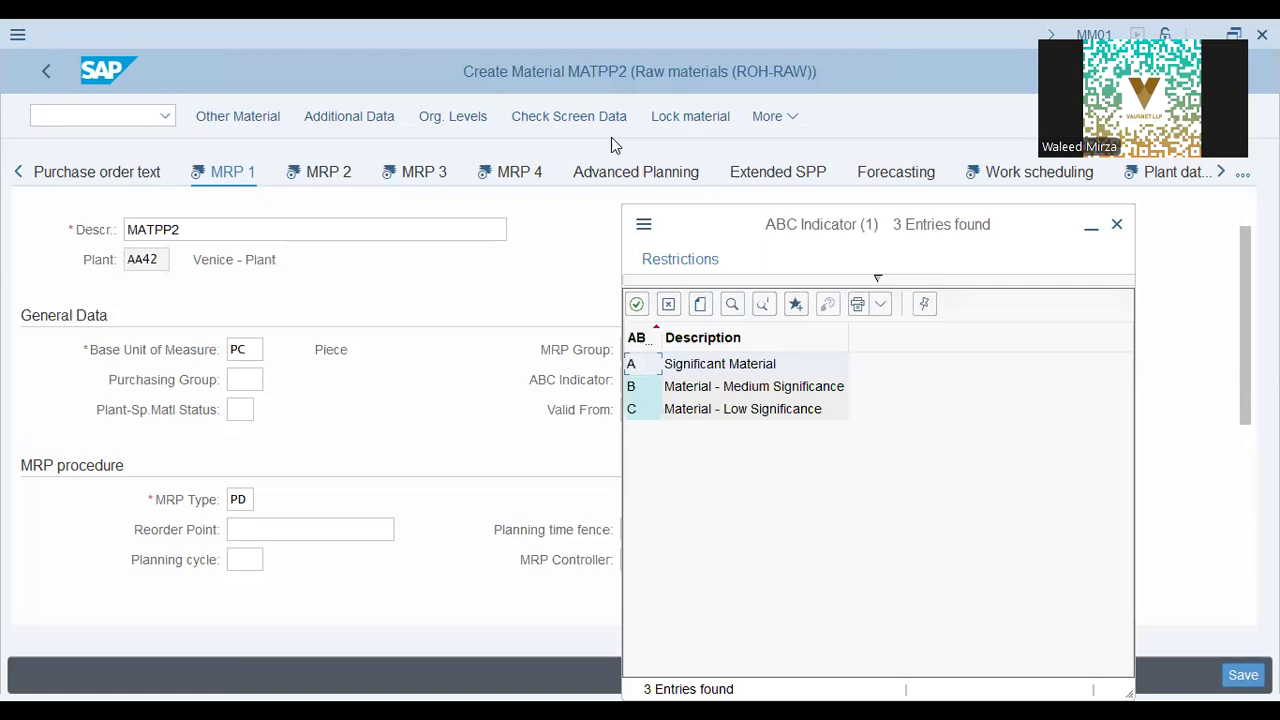
key("alt+Tab")
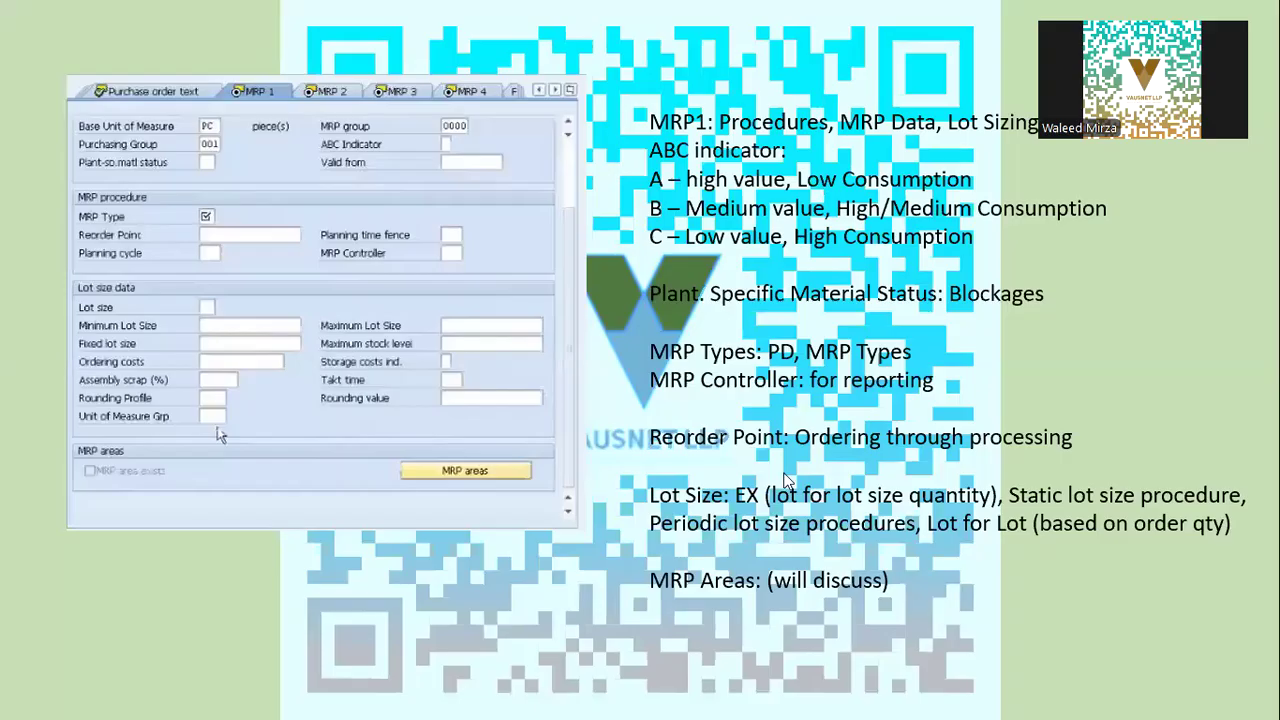
key("alt+Tab")
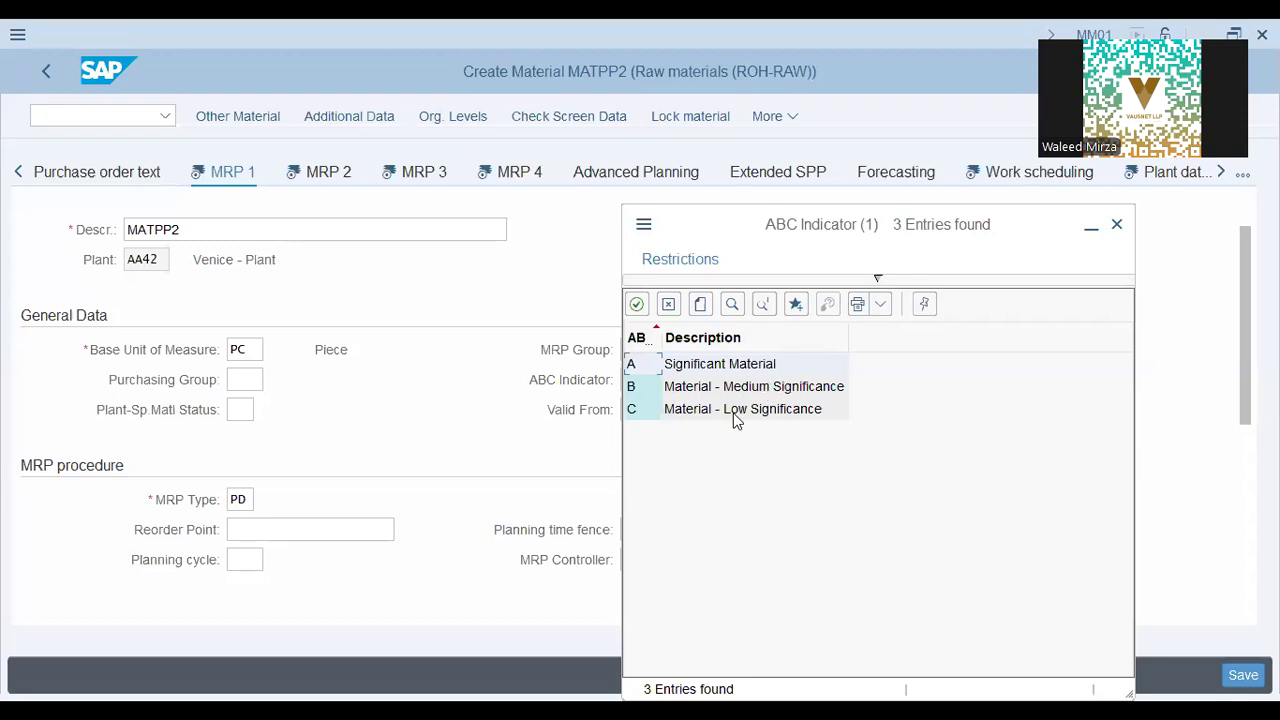
left_click(669, 303)
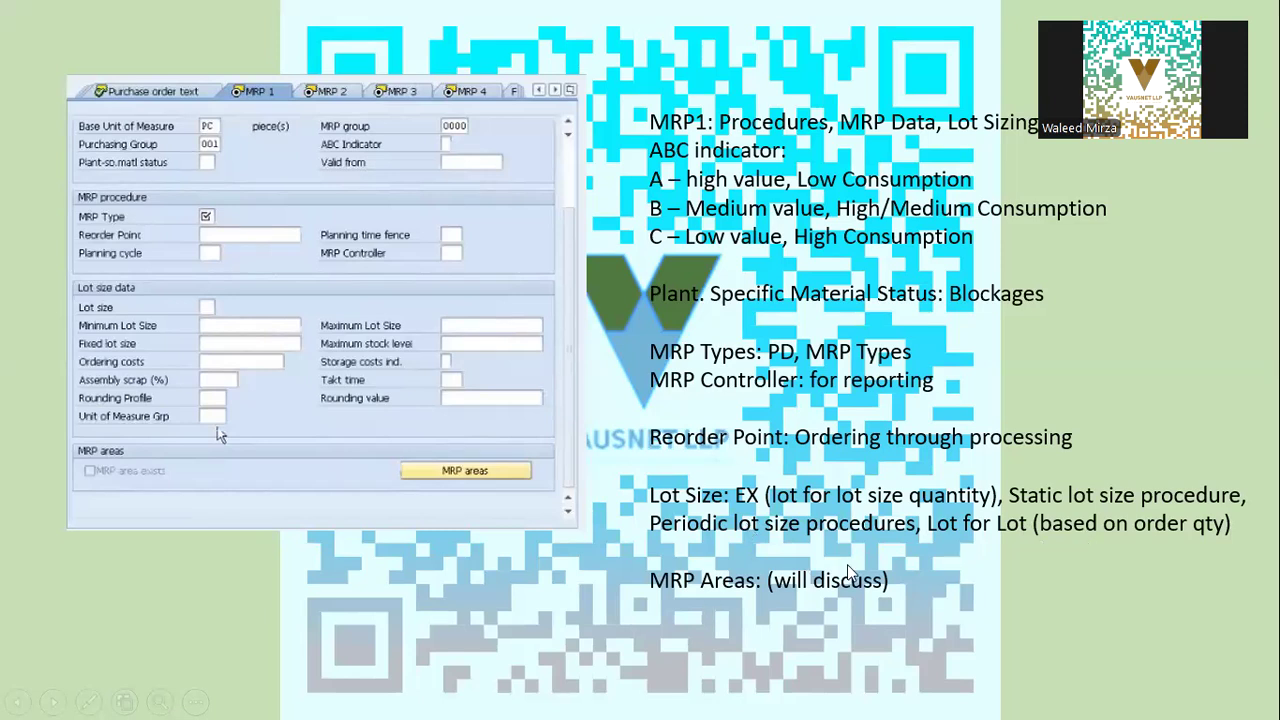
key("alt+Tab")
Go to the MRP 2 view and look over its procurement and scheduling data.
left_click(328, 174)
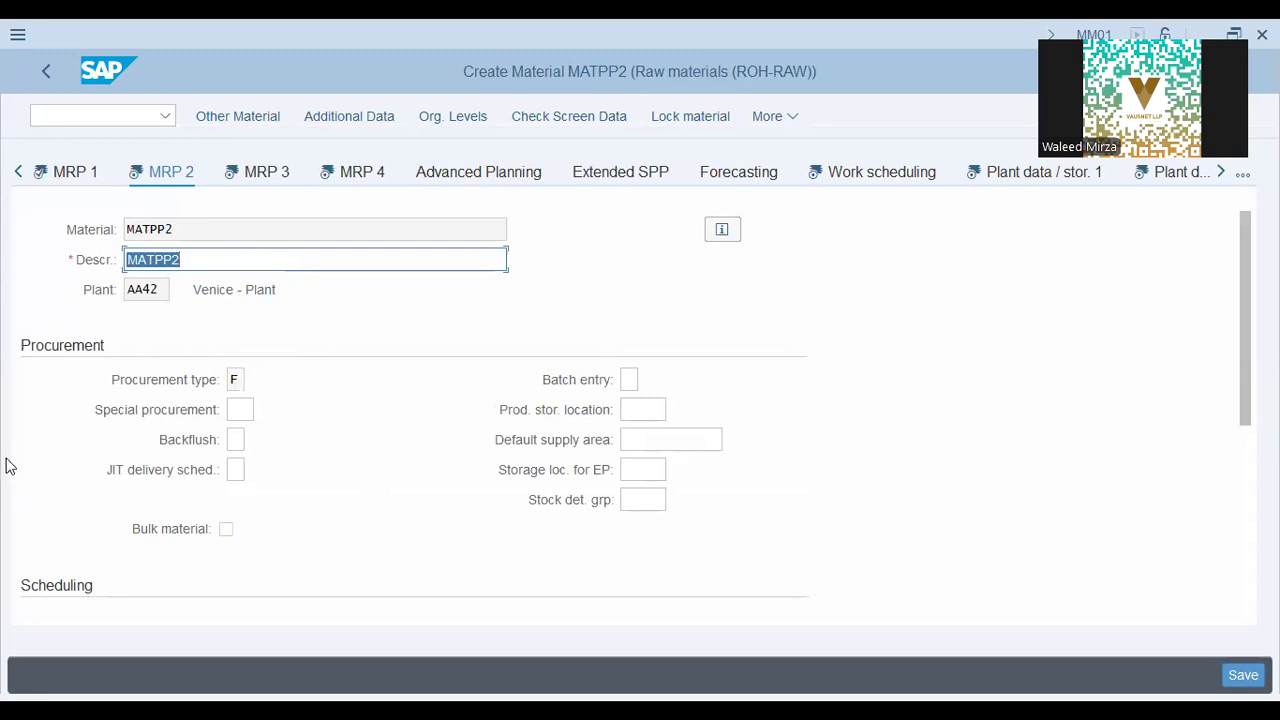
scroll(29, 466, "down", 5)
scroll(227, 420, "up", 5)
scroll(37, 277, "down", 3)
scroll(29, 314, "up", 3)
scroll(57, 417, "down", 3)
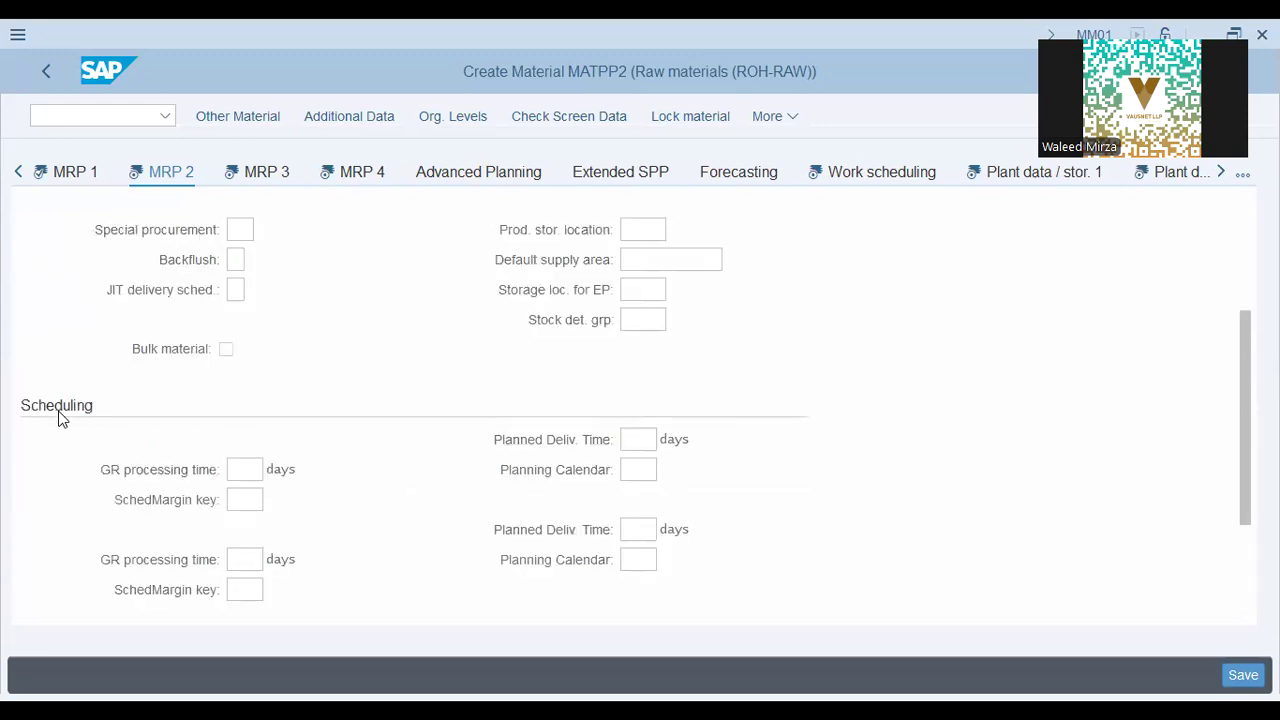
scroll(55, 558, "up", 5)
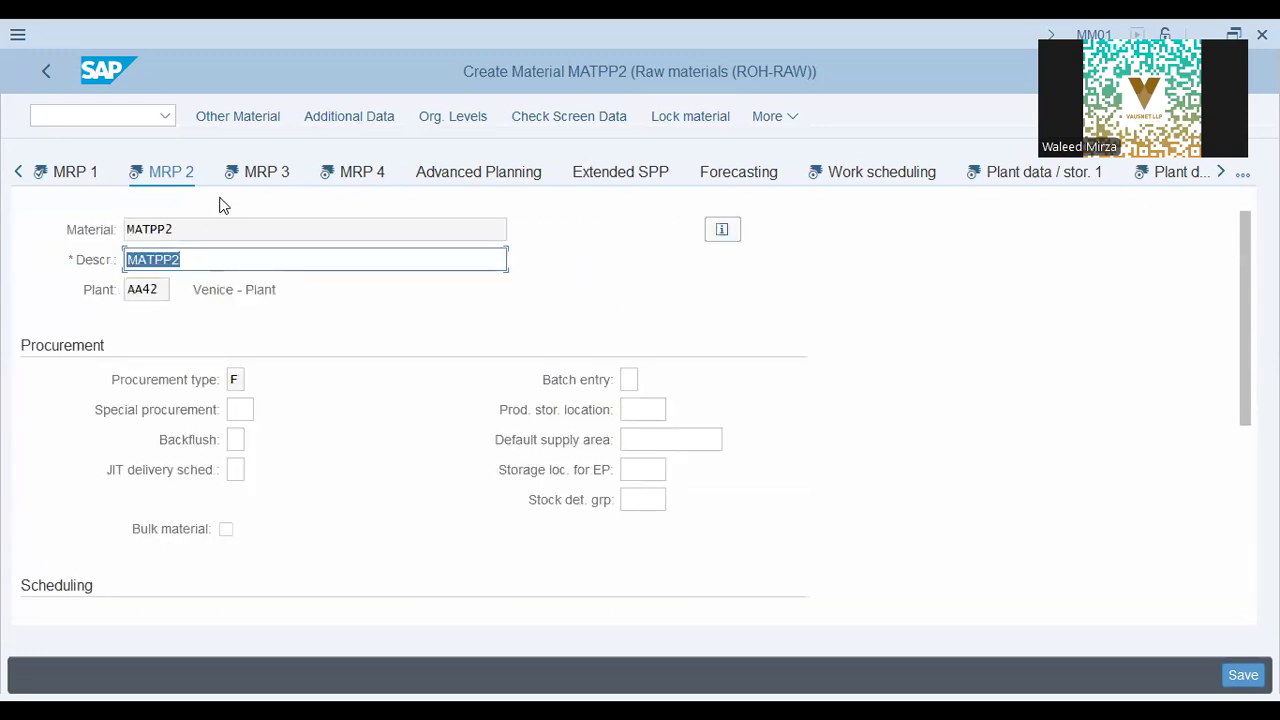
Review the possible procurement types without changing the entry, and examine the remaining procurement fields, including the storage location for EP.
scroll(55, 412, "down", 3)
left_click(236, 286)
left_click(660, 350)
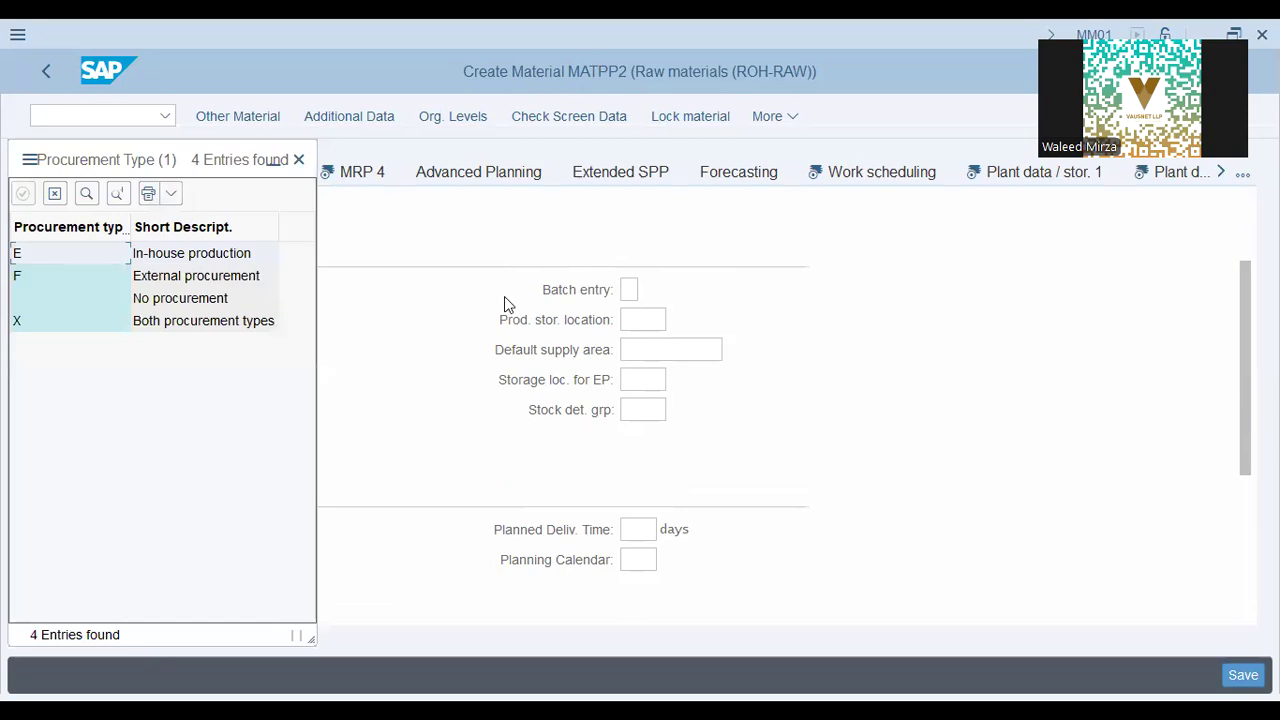
left_click(298, 165)
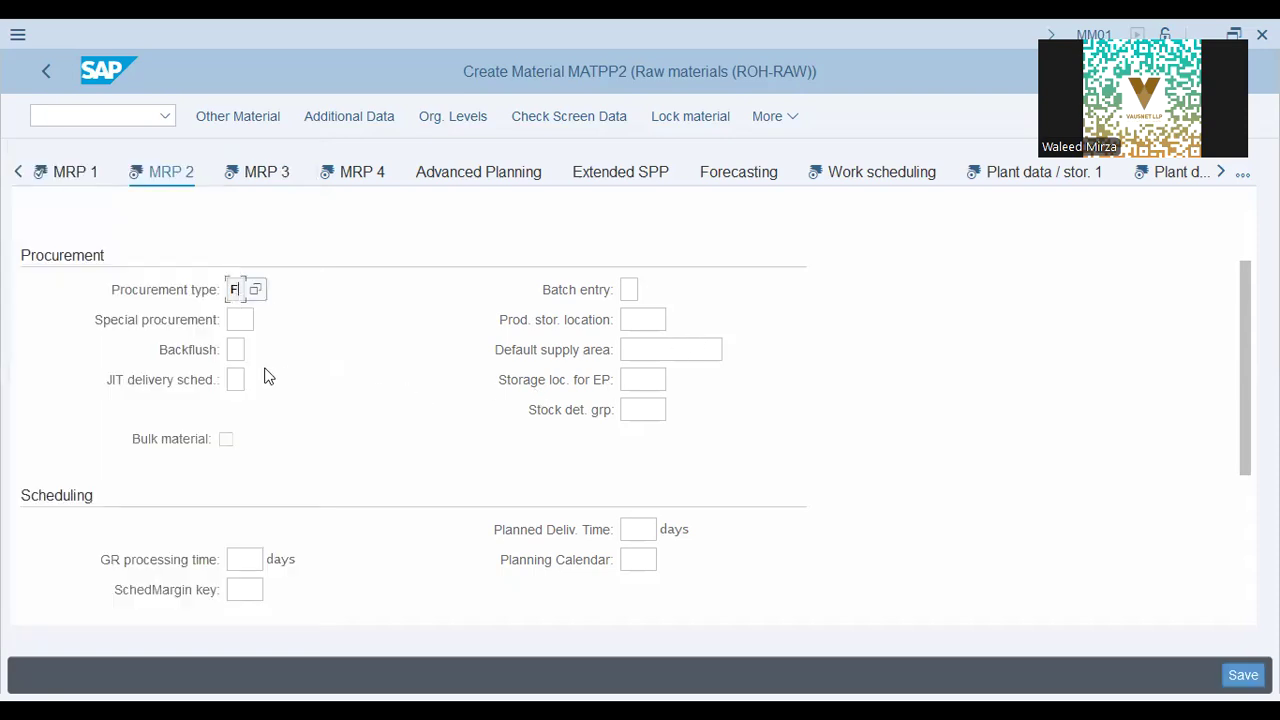
scroll(255, 355, "down", 2)
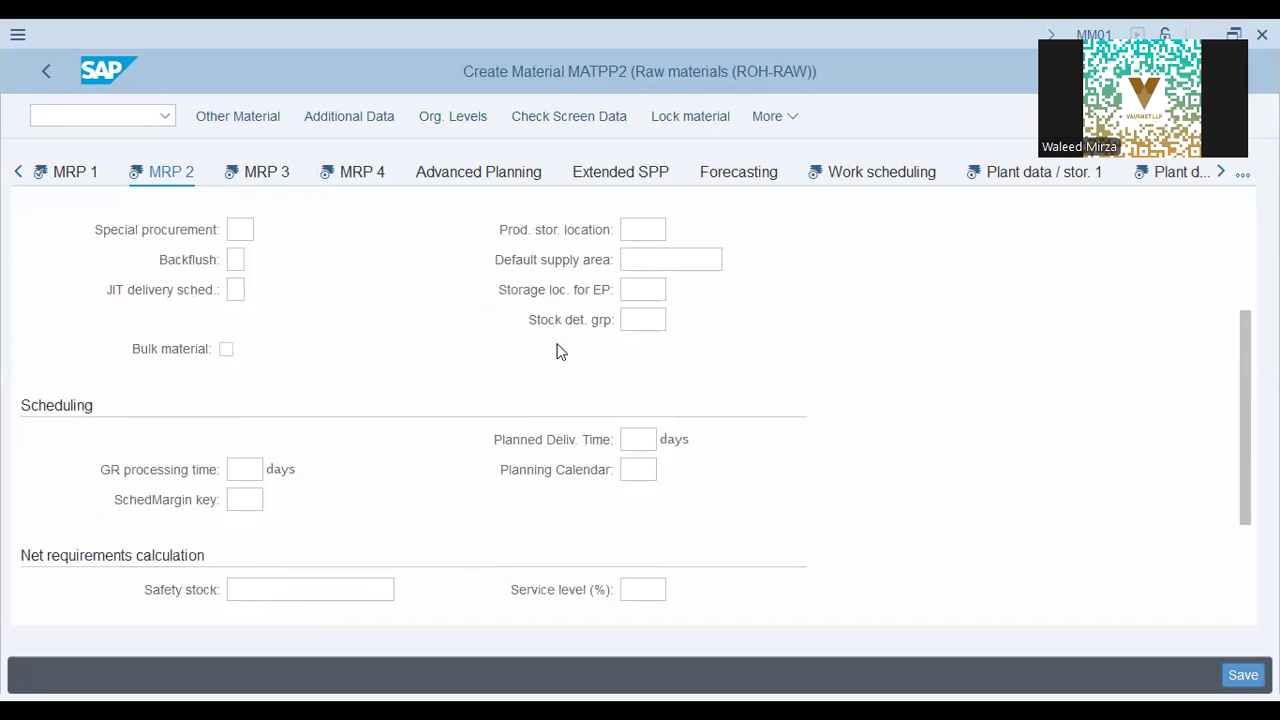
scroll(557, 350, "up", 4)
scroll(171, 411, "down", 6)
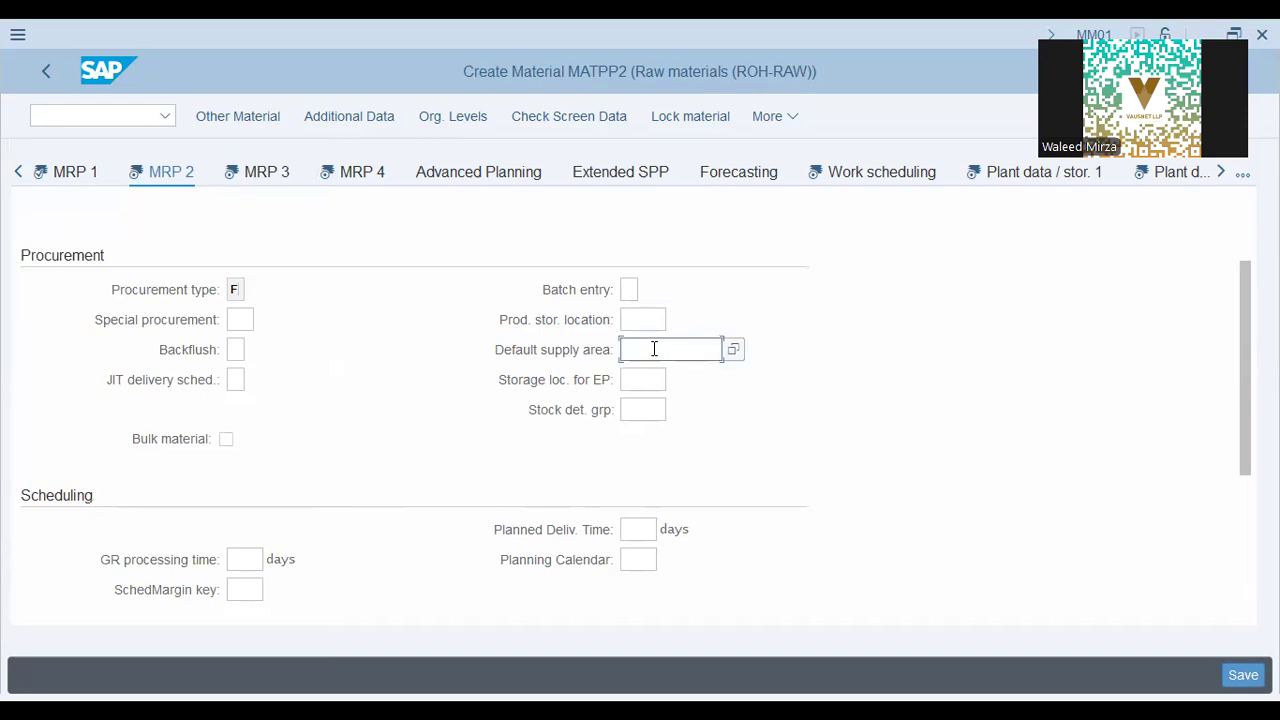
left_click(643, 380)
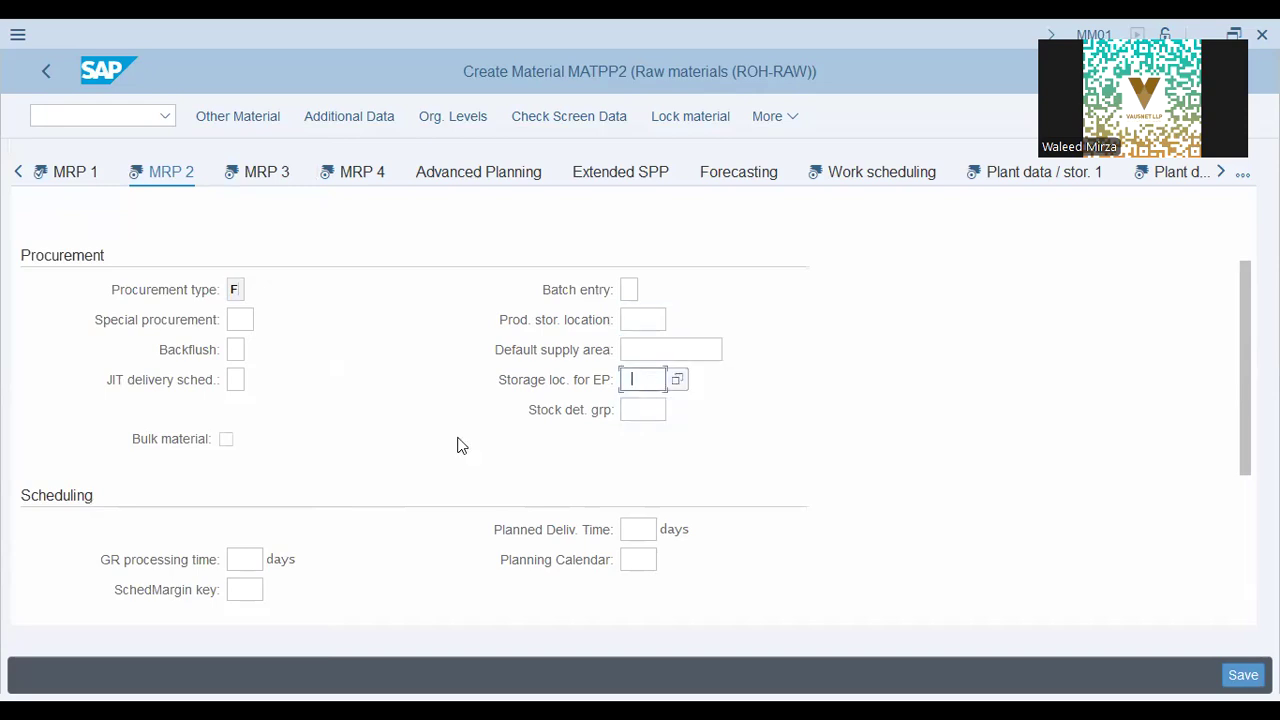
Set the SchedMargin key to 001 in the scheduling data of the MRP 2 view.
scroll(266, 449, "down", 3)
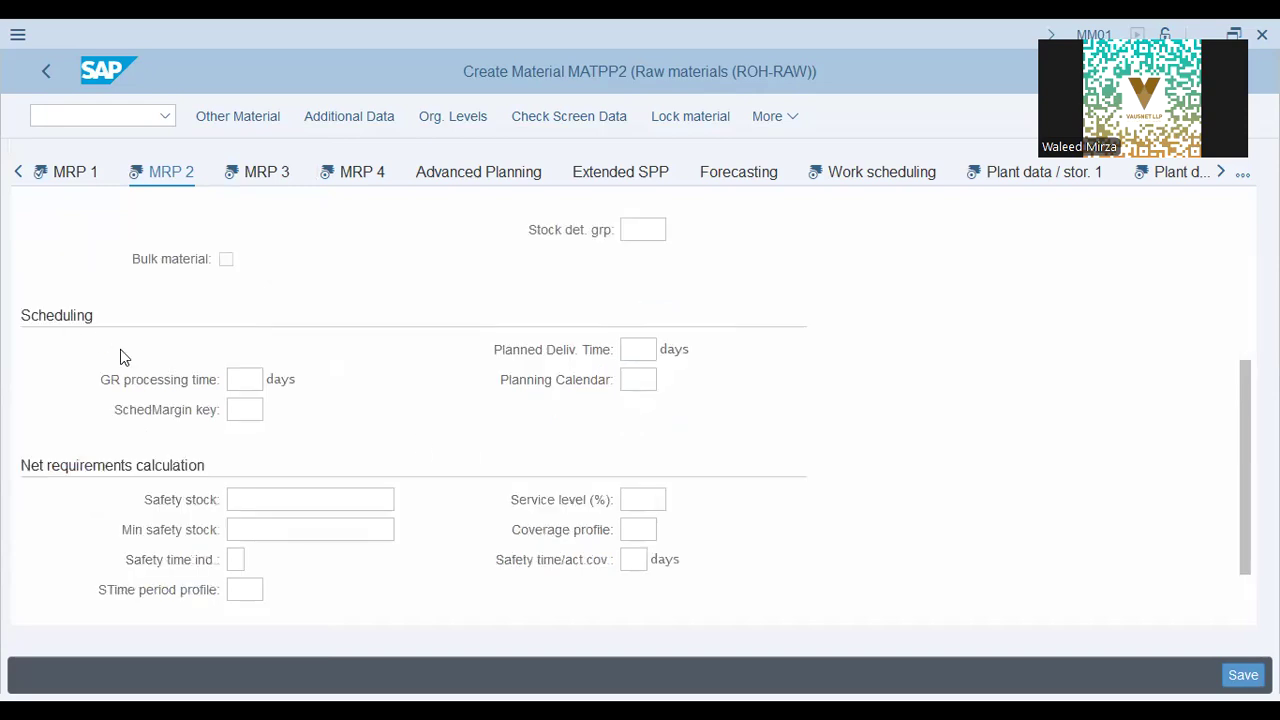
left_click(251, 376)
left_click(244, 410)
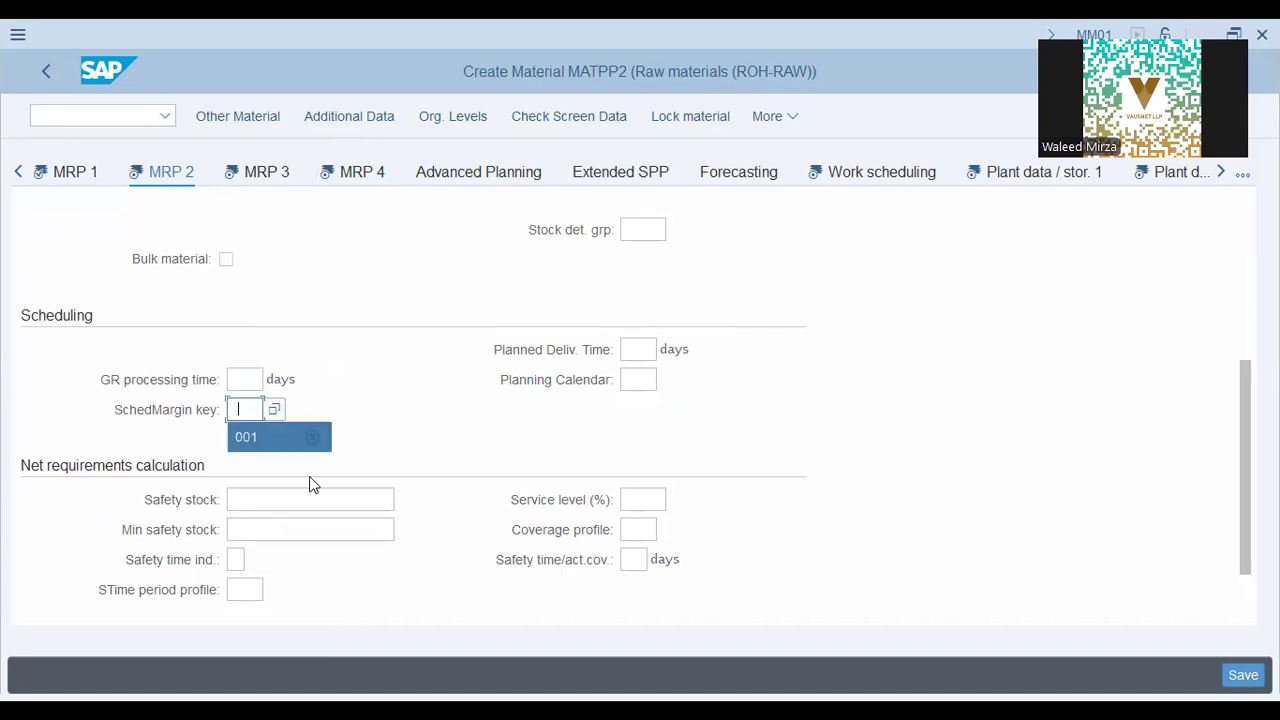
key("Return")
left_click(638, 349)
scroll(285, 460, "down", 1)
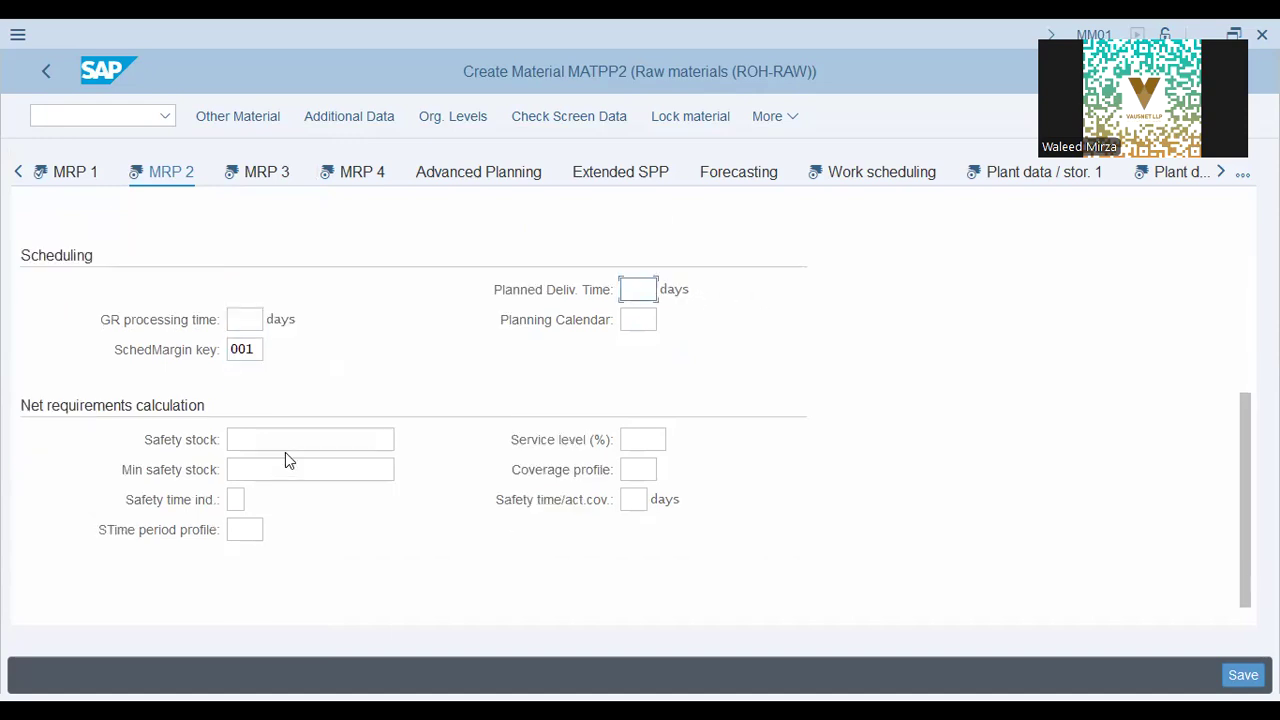
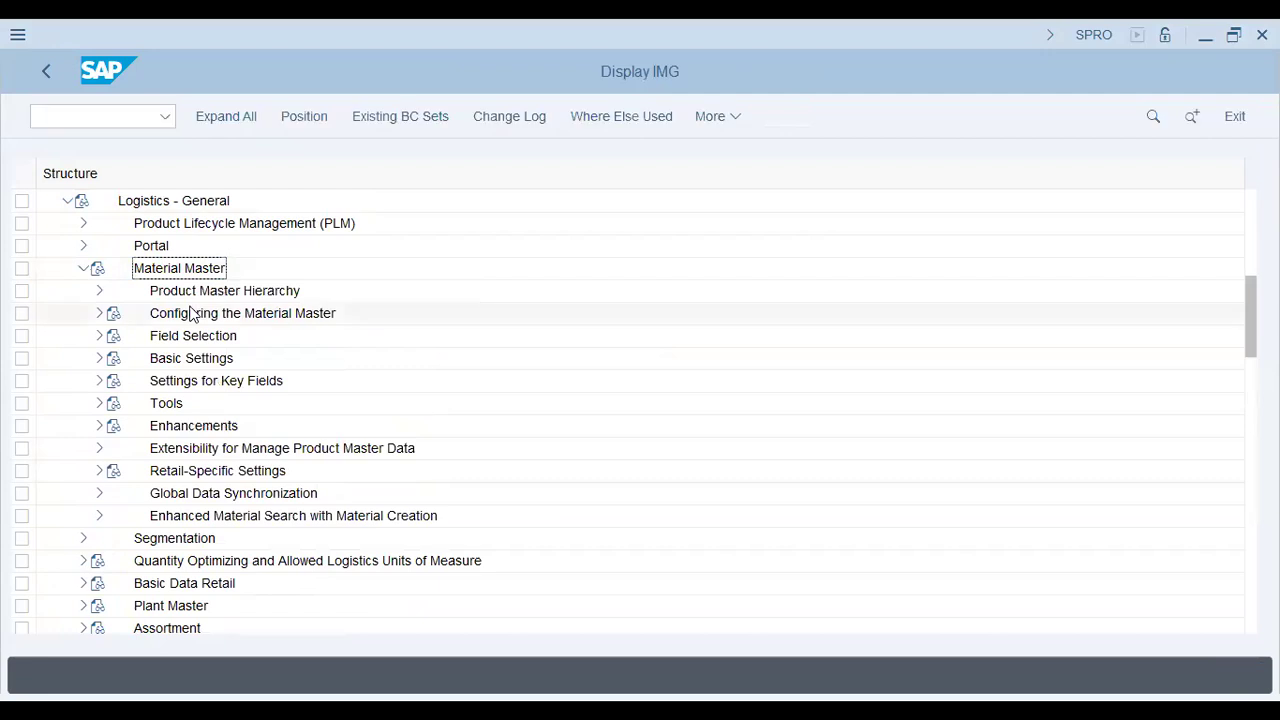
Open the Define Attributes of Material Types activity under Material Master > Basic Settings > Material Types in the IMG.
left_click(209, 290)
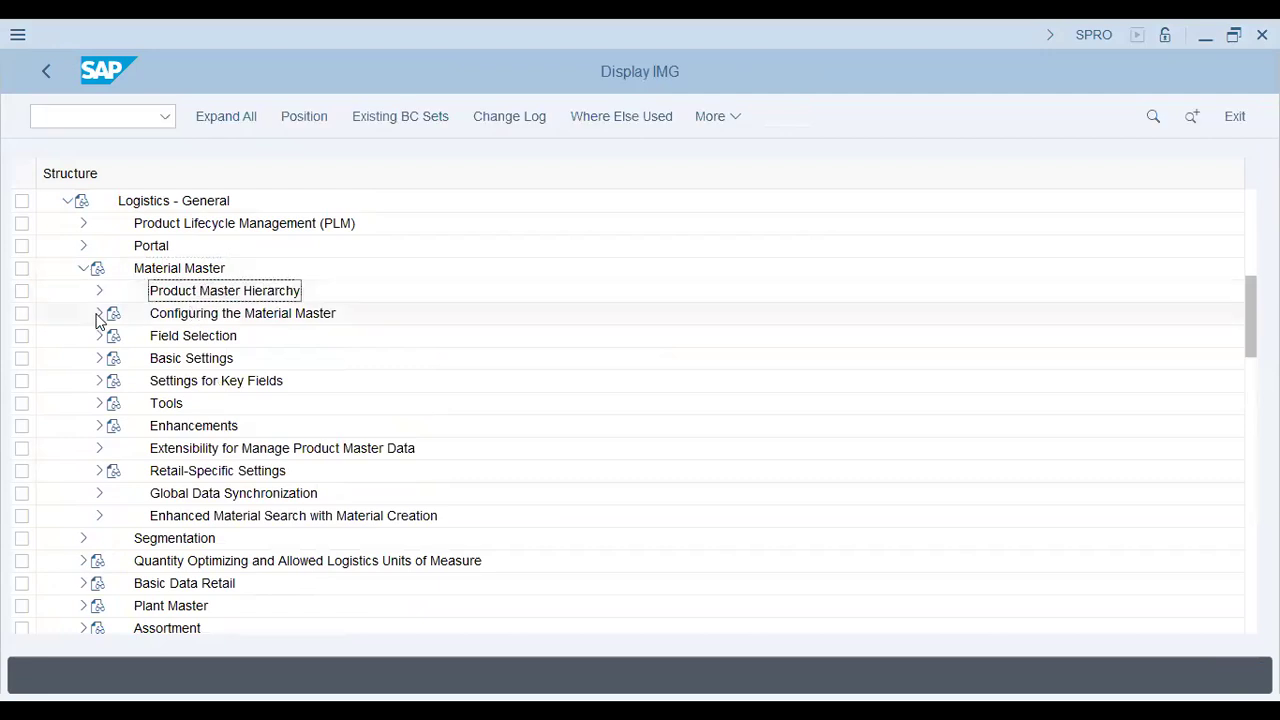
left_click(99, 314)
left_click(274, 384)
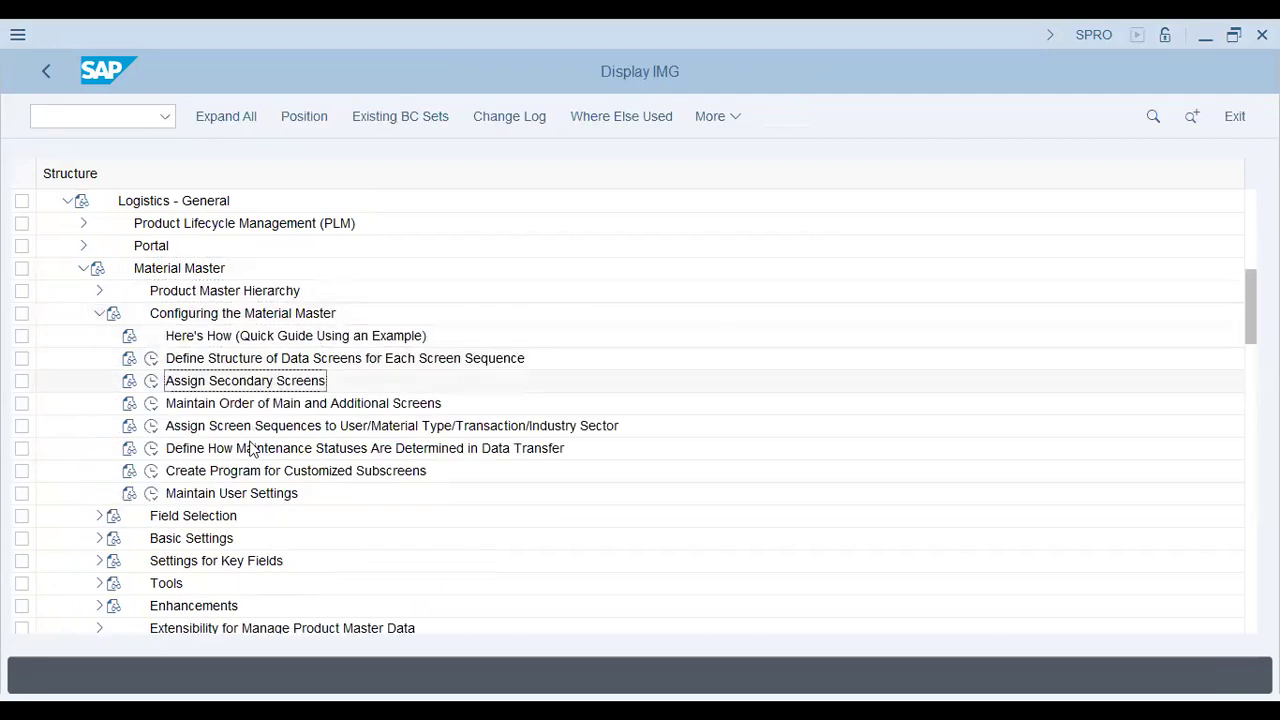
left_click(102, 540)
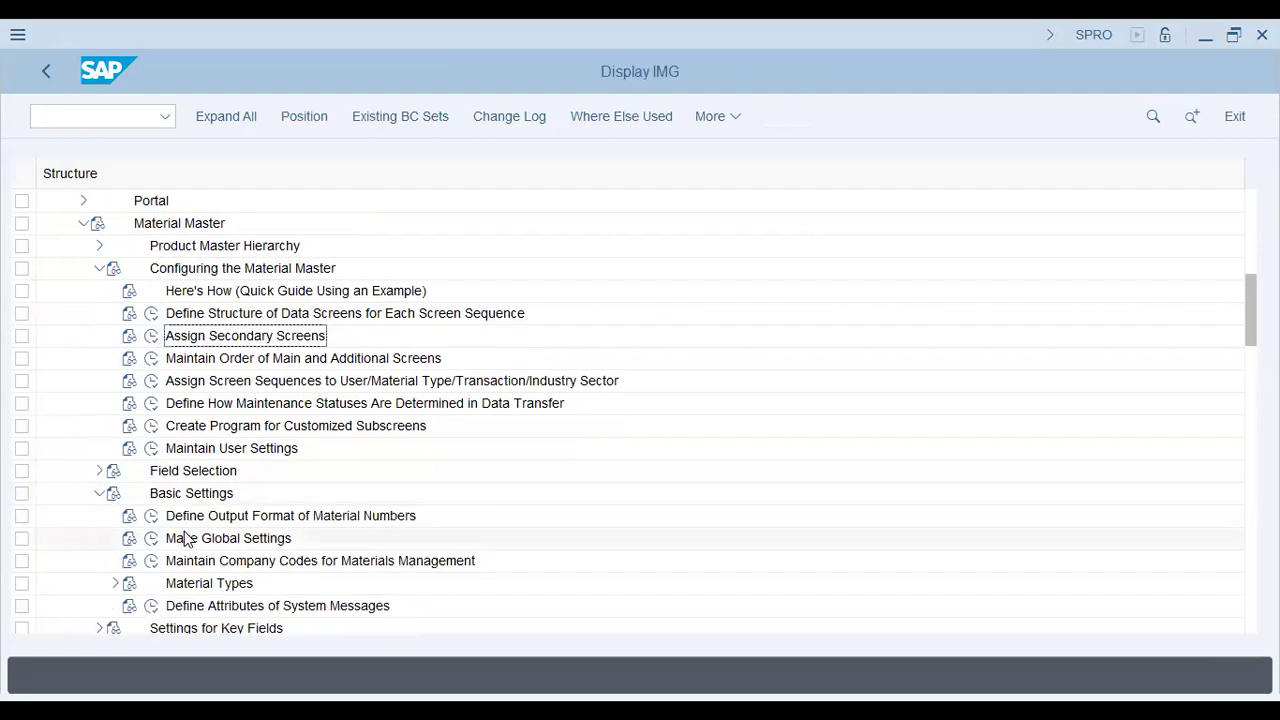
left_click(116, 583)
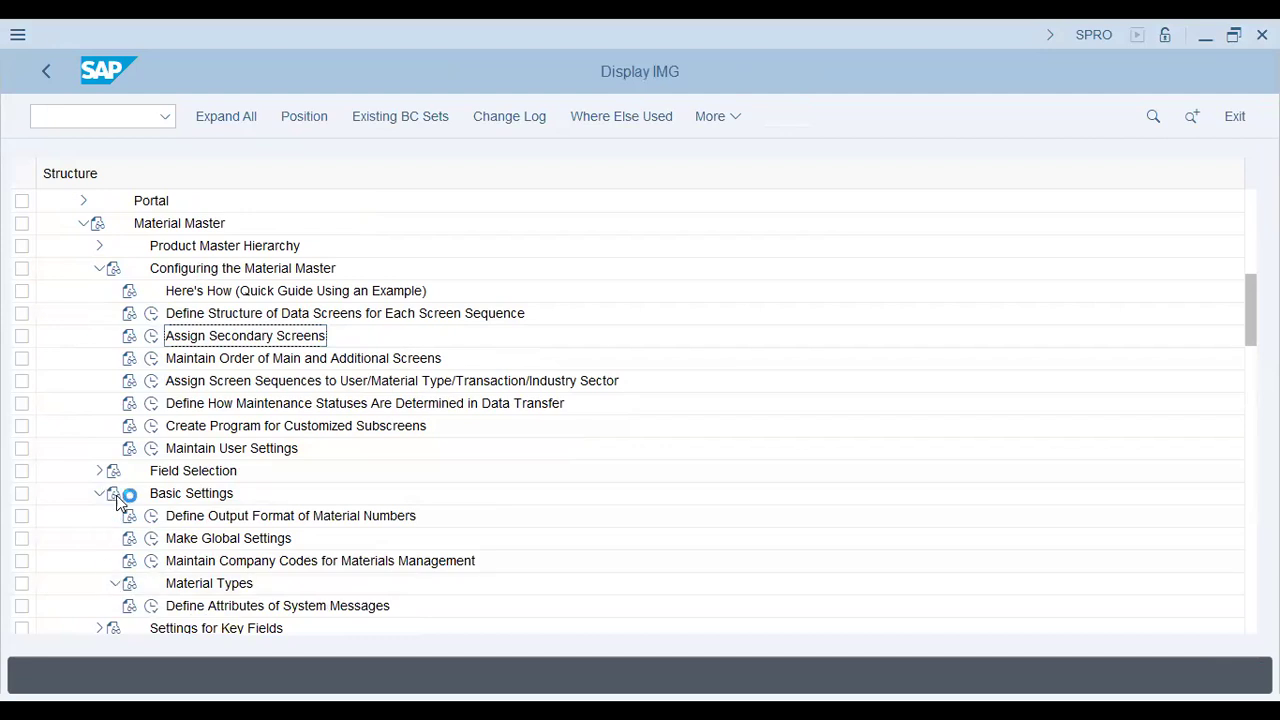
left_click(104, 247)
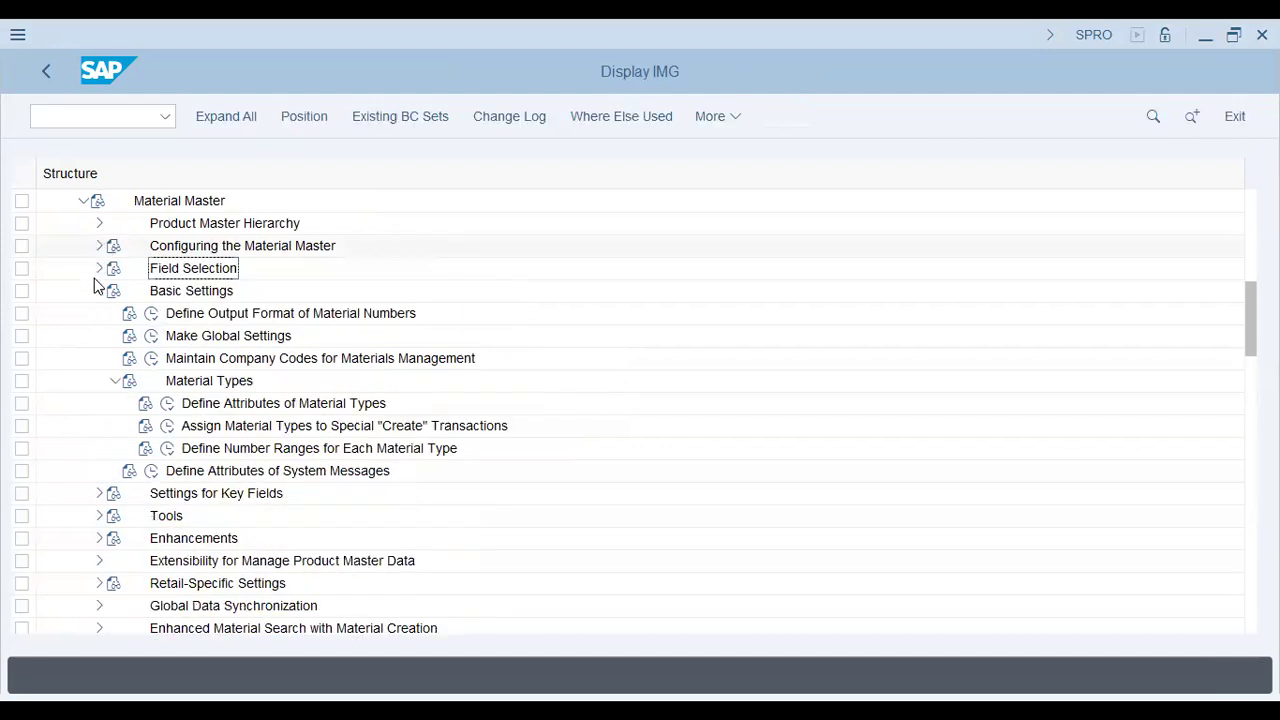
left_click(184, 404)
left_click(167, 404)
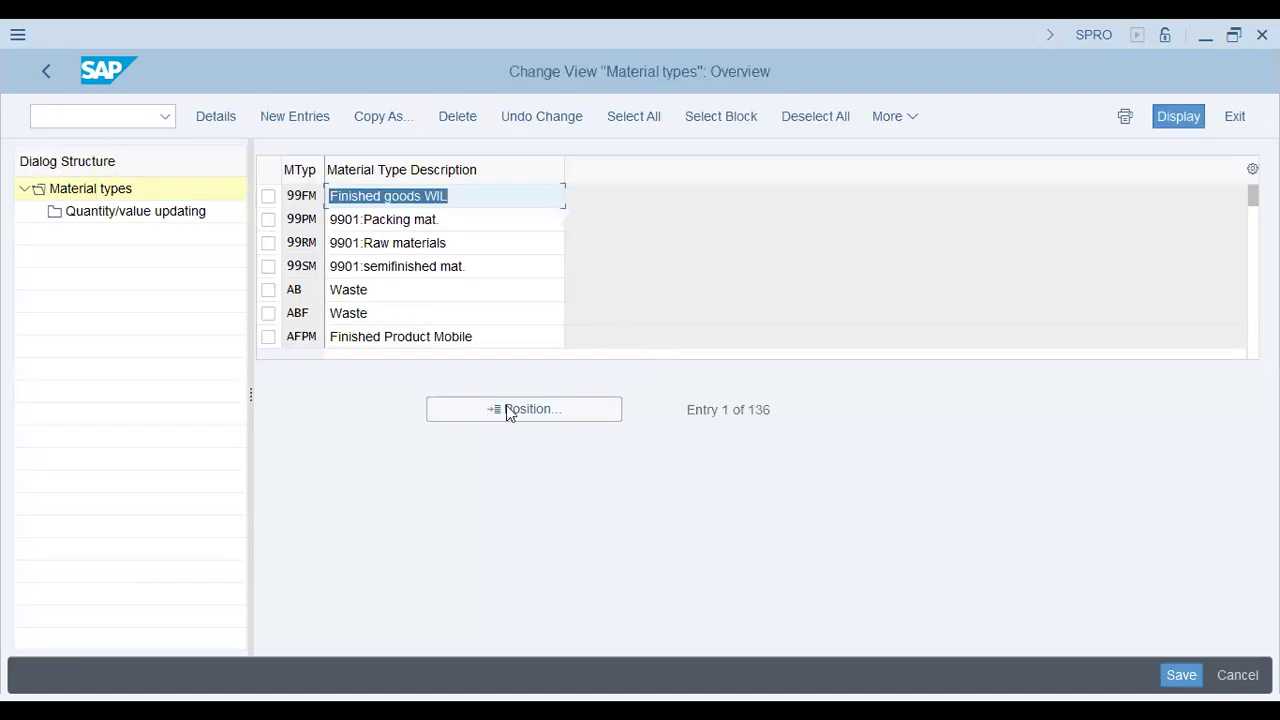
Position the material types overview on ROH and open the details of that raw materials type.
left_click(511, 412)
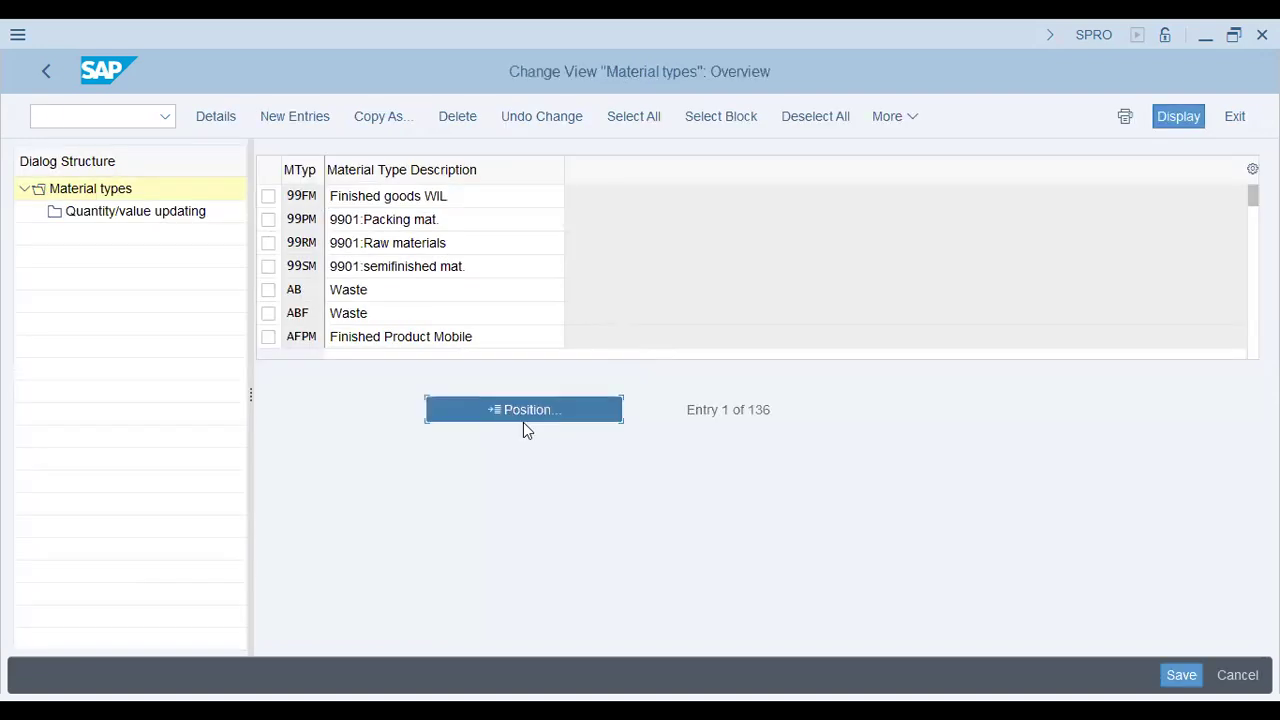
type("roh")
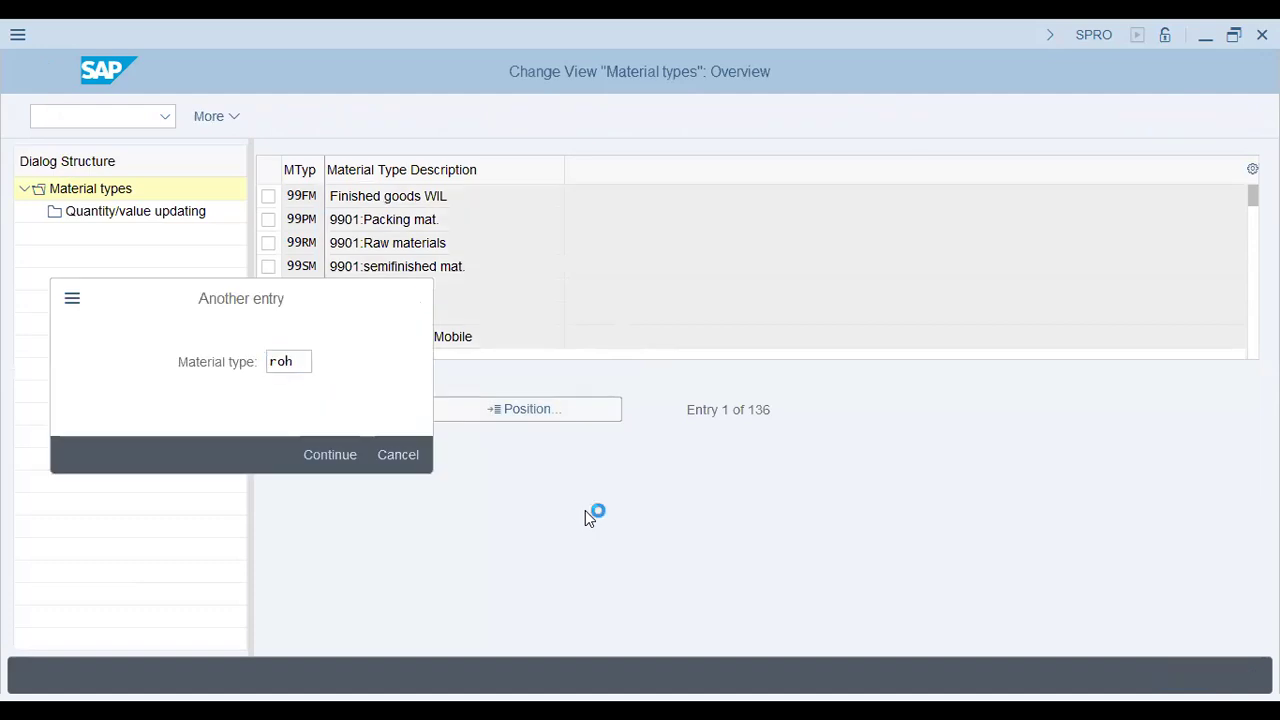
key("Return")
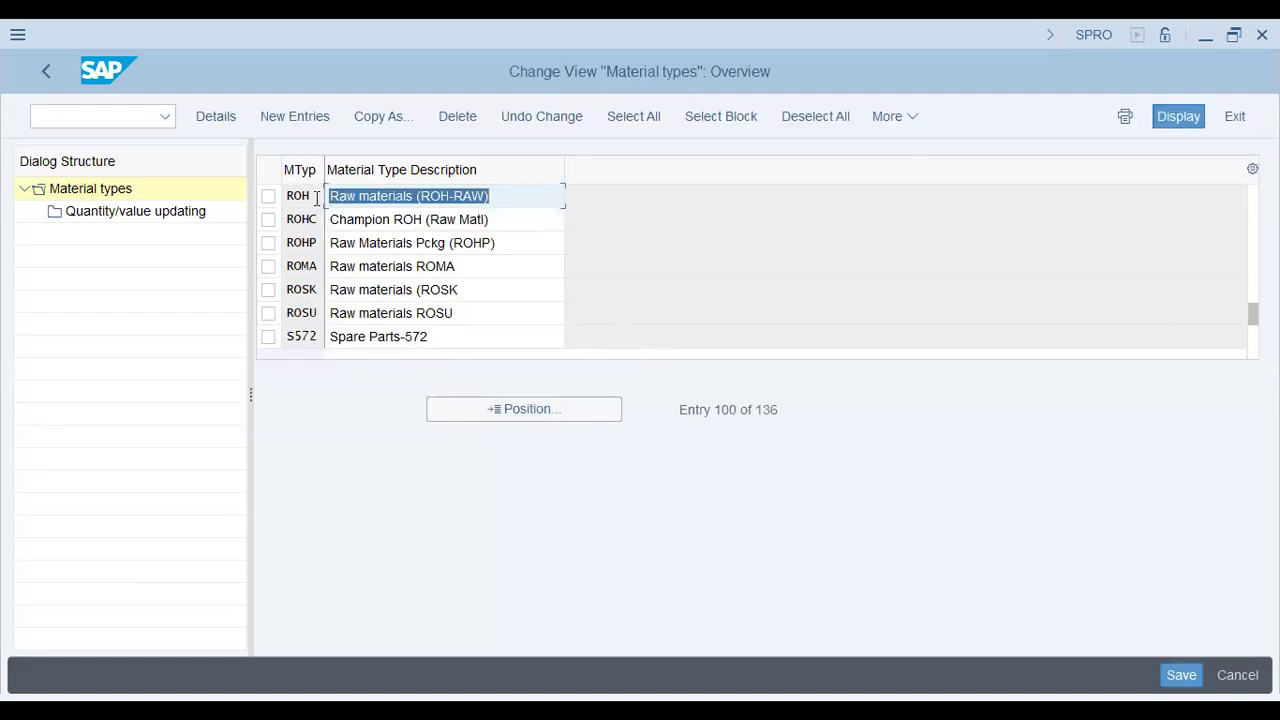
double_click(297, 196)
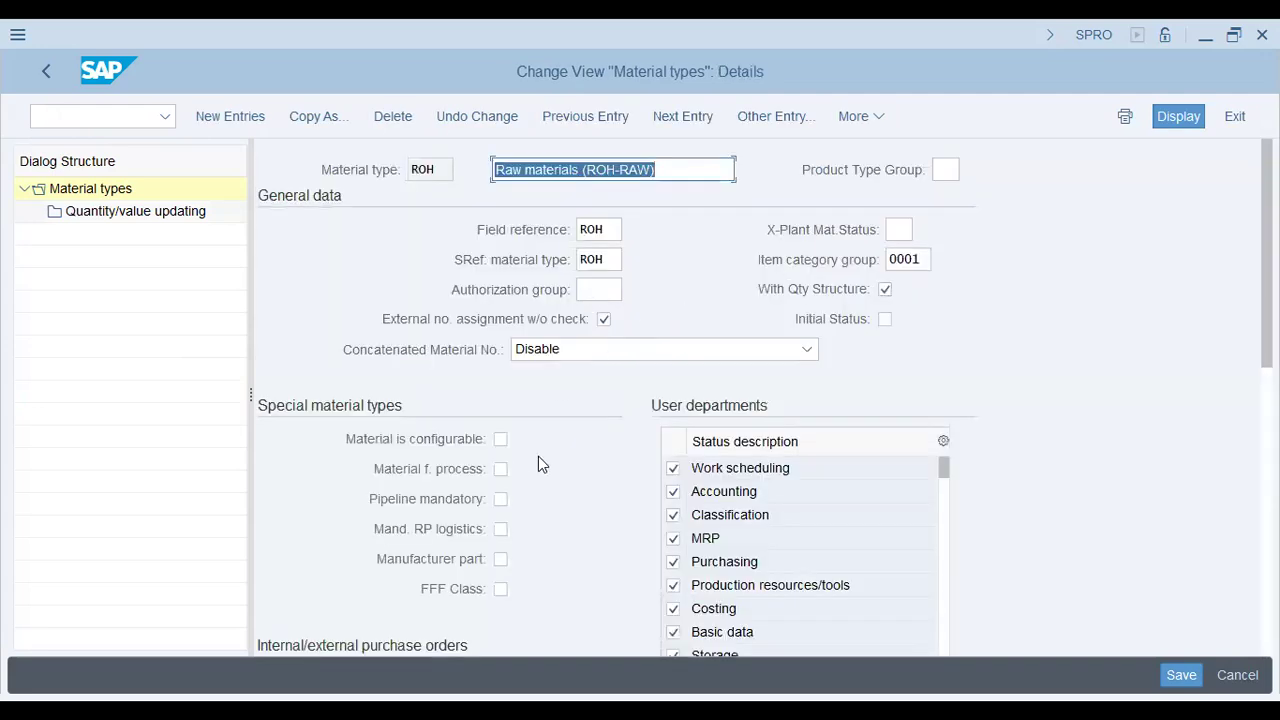
Review the possible values for external and internal purchase orders in the ROH details, closing both lists without choosing one.
scroll(538, 456, "down", 5)
left_click(510, 446)
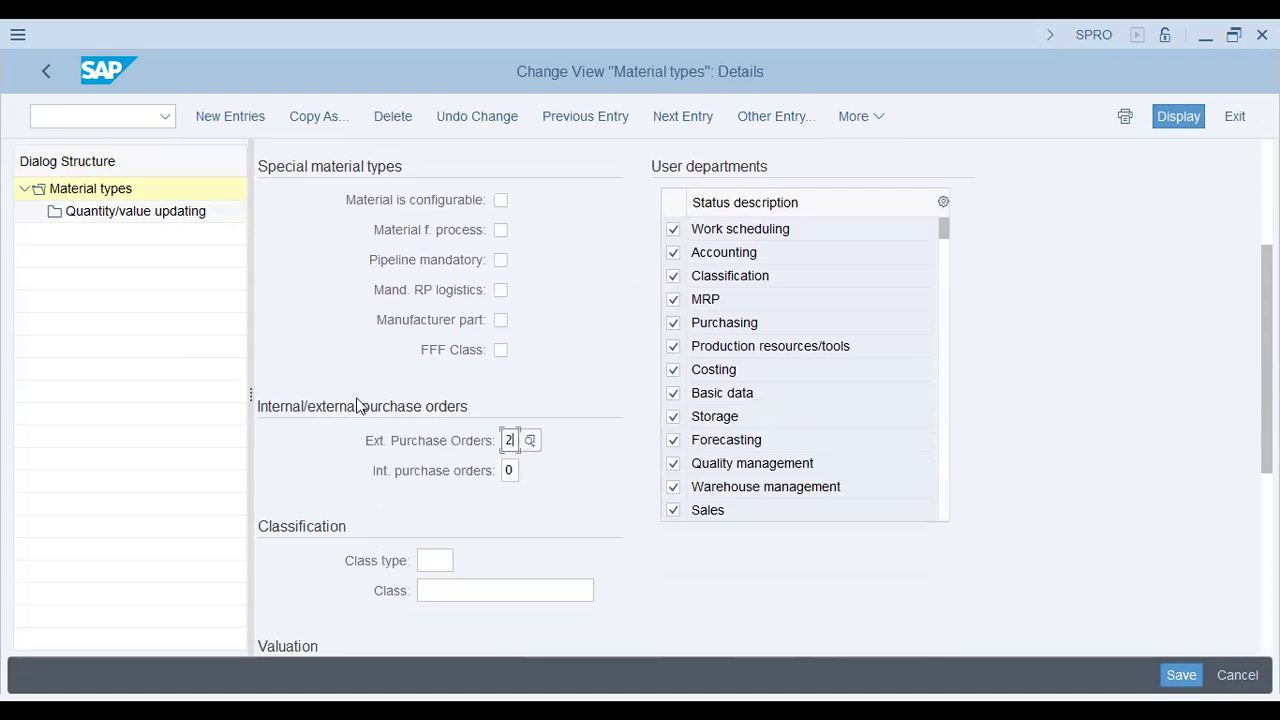
left_click(530, 445)
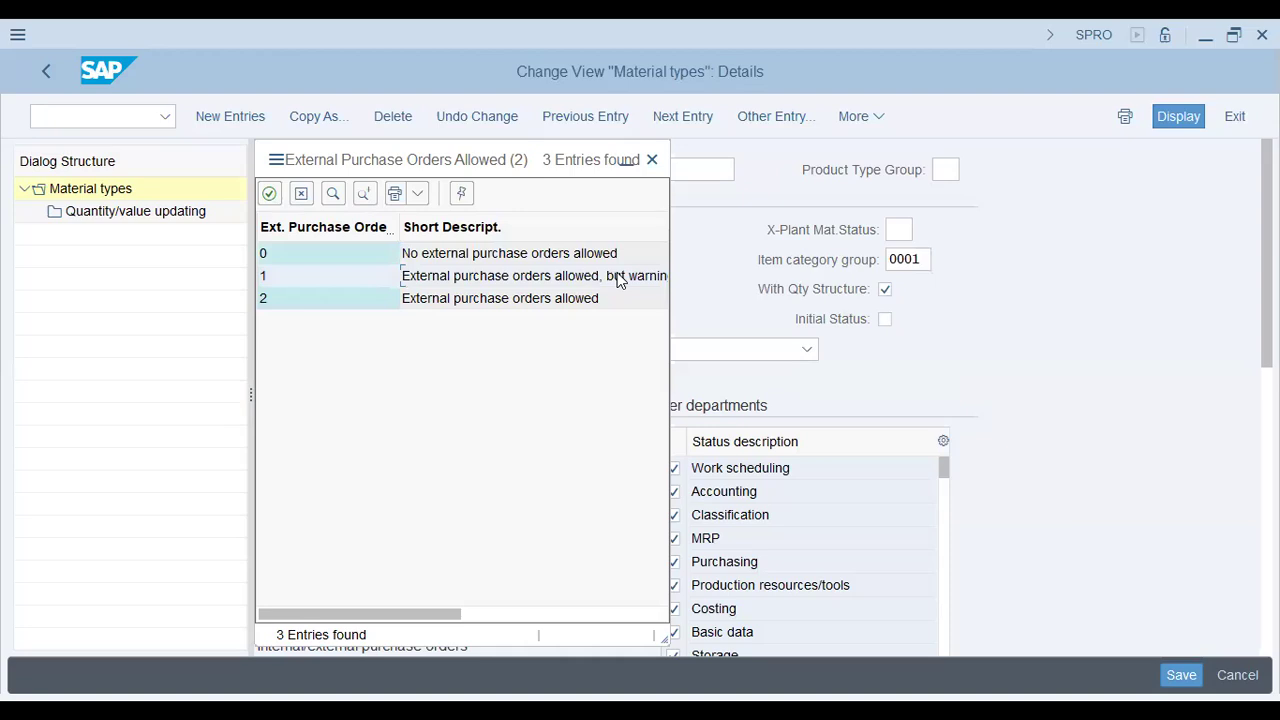
left_click(652, 161)
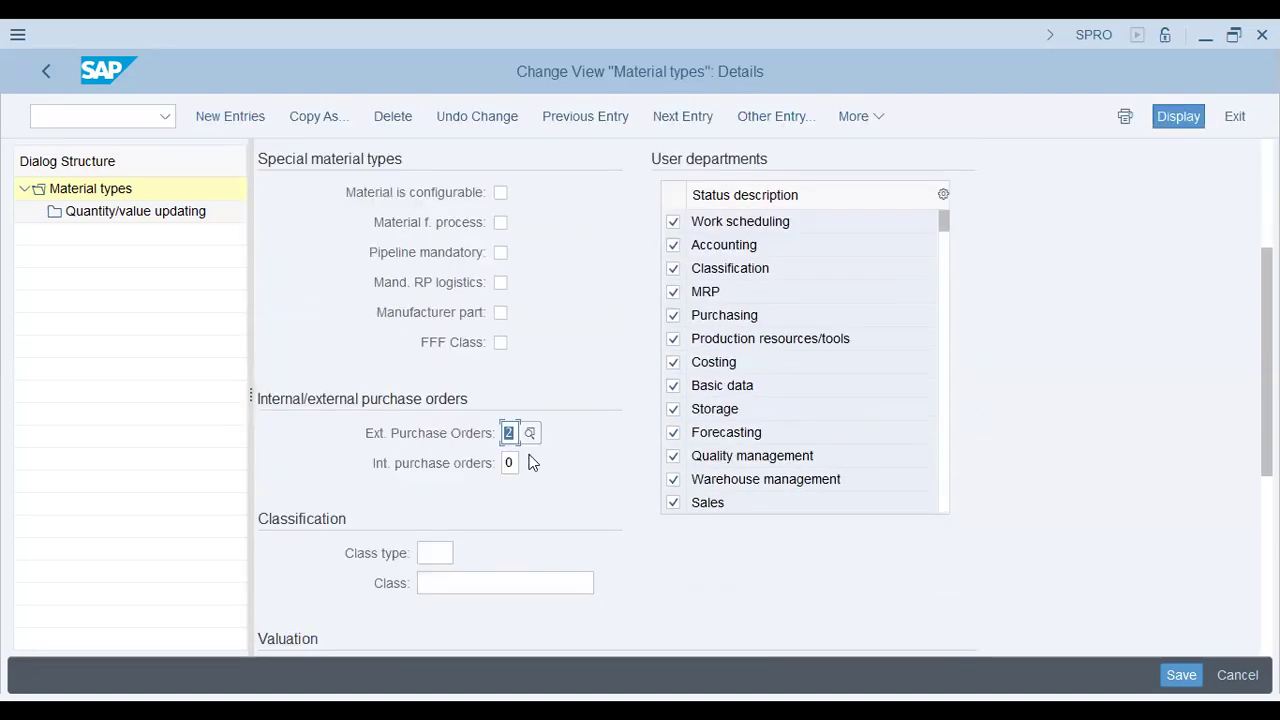
left_click(509, 463)
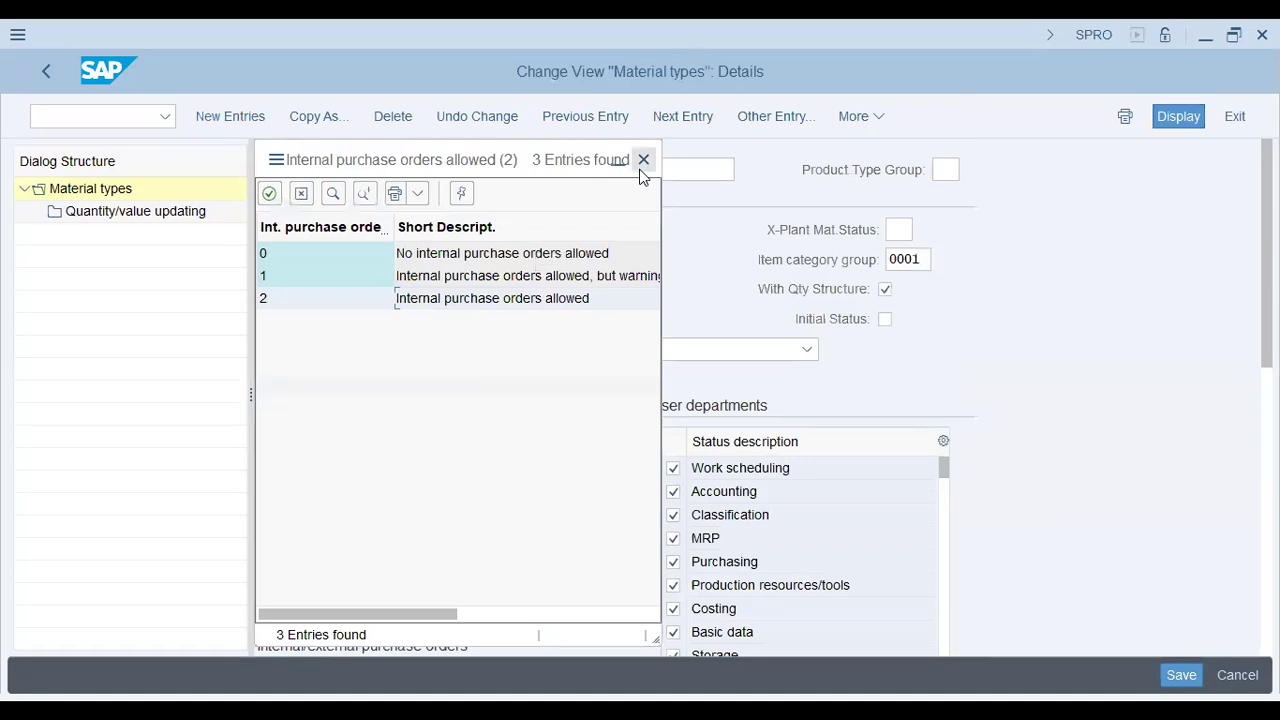
left_click(642, 164)
Return to creating MATPP2, confirm the MRP 2 data with the planned delivery time left empty, and proceed to the MRP 3 view.
scroll(566, 448, "down", 8)
scroll(566, 448, "down", 5)
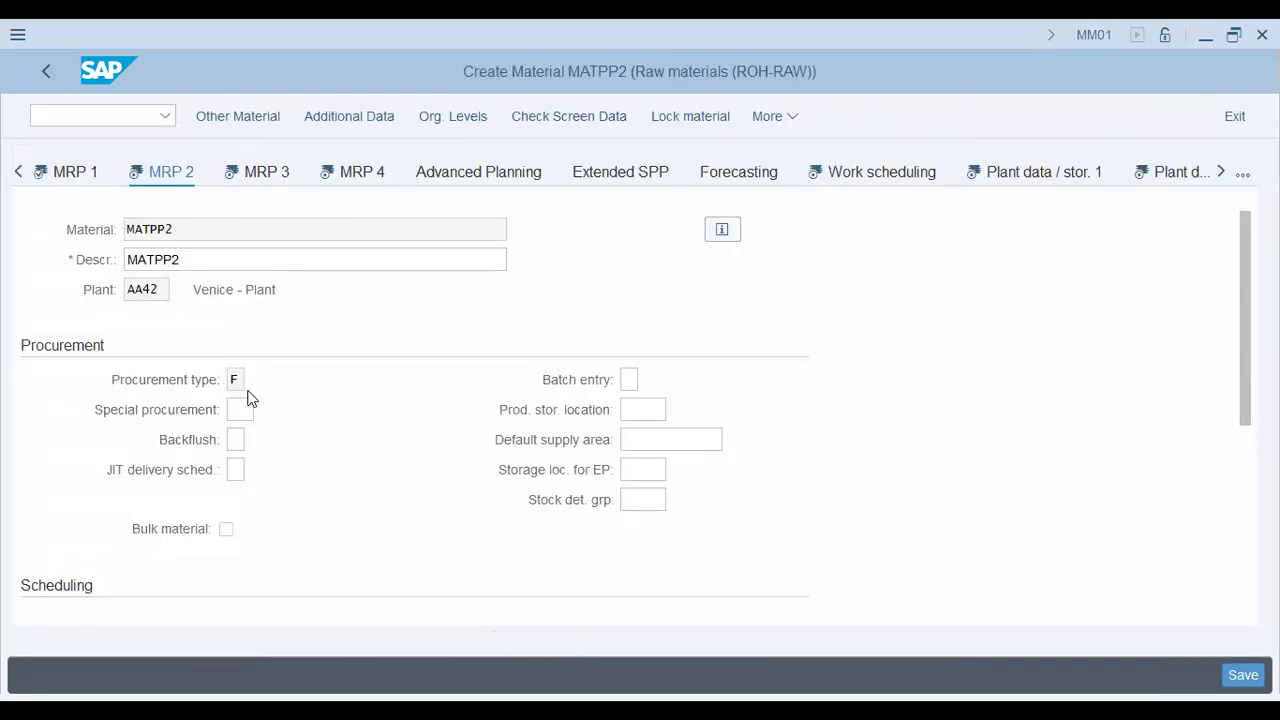
scroll(305, 475, "down", 5)
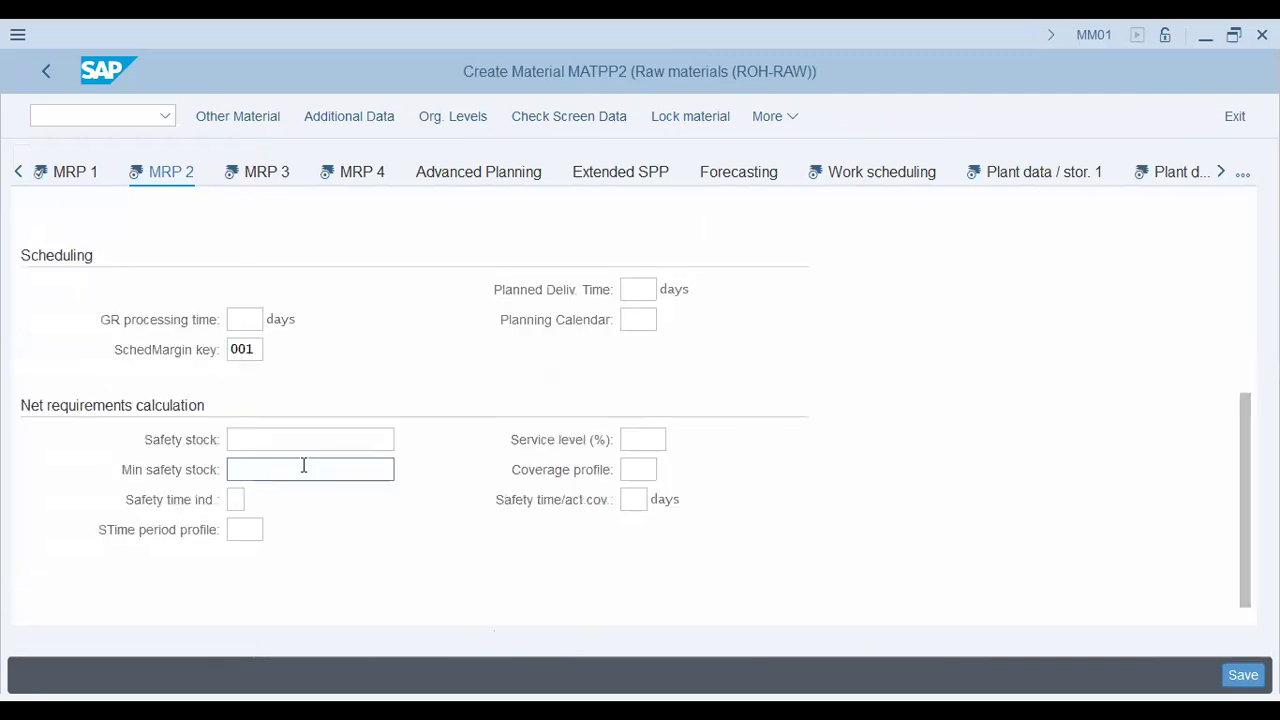
key("Return")
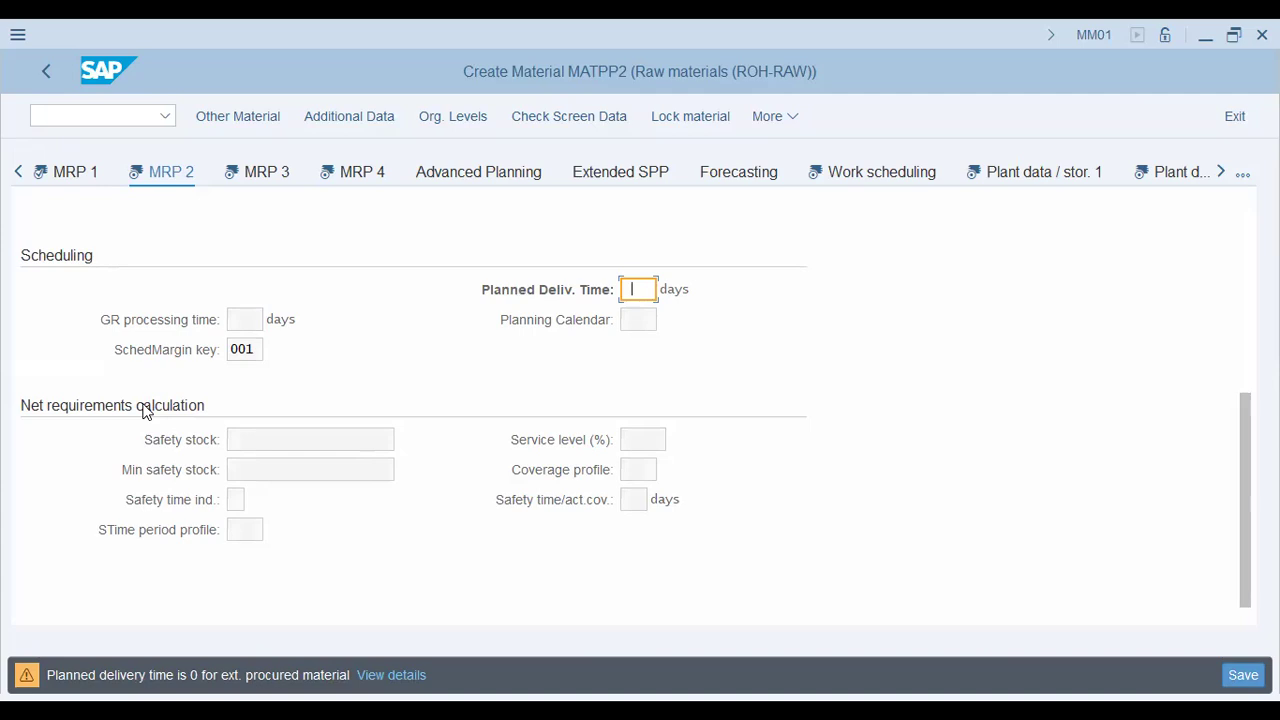
key("Return")
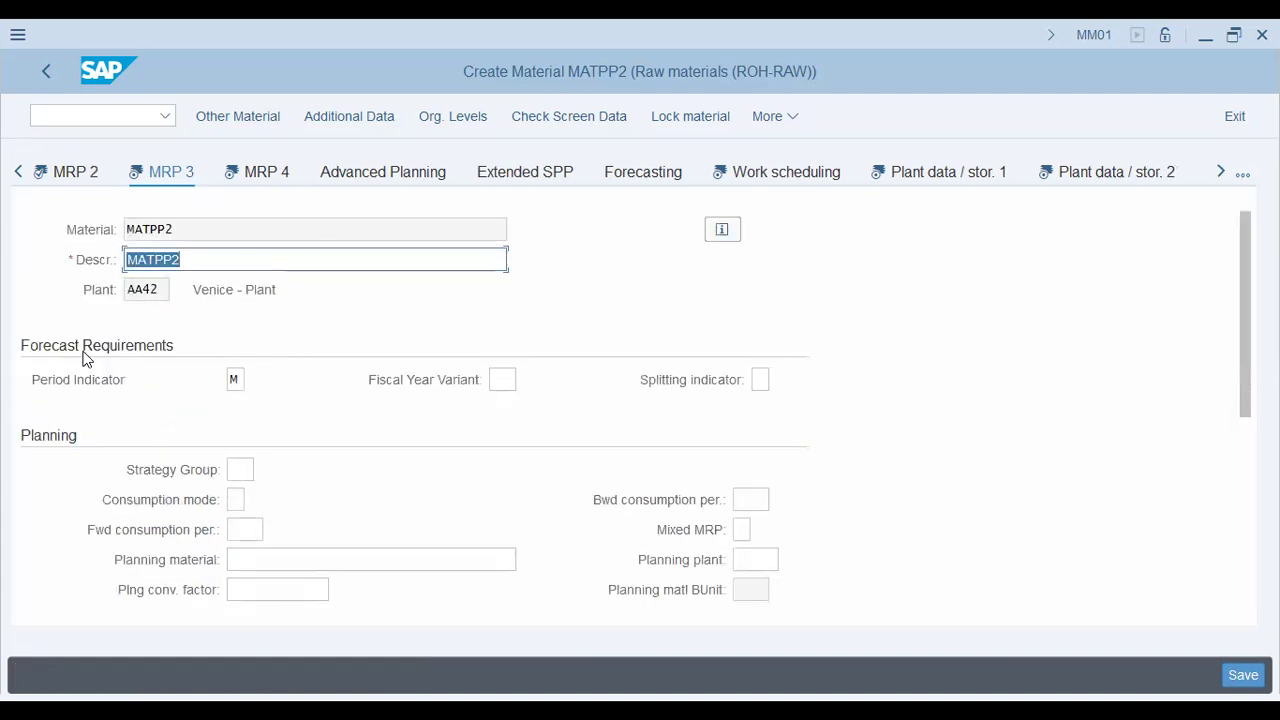
Look over the MRP 3 view, including the period indicator, fiscal year variant and splitting indicator in the forecast requirements.
scroll(84, 357, "down", 3)
scroll(86, 357, "up", 5)
scroll(75, 450, "down", 3)
scroll(100, 505, "down", 2)
scroll(63, 463, "up", 3)
scroll(50, 480, "down", 3)
scroll(157, 434, "up", 5)
left_click(238, 380)
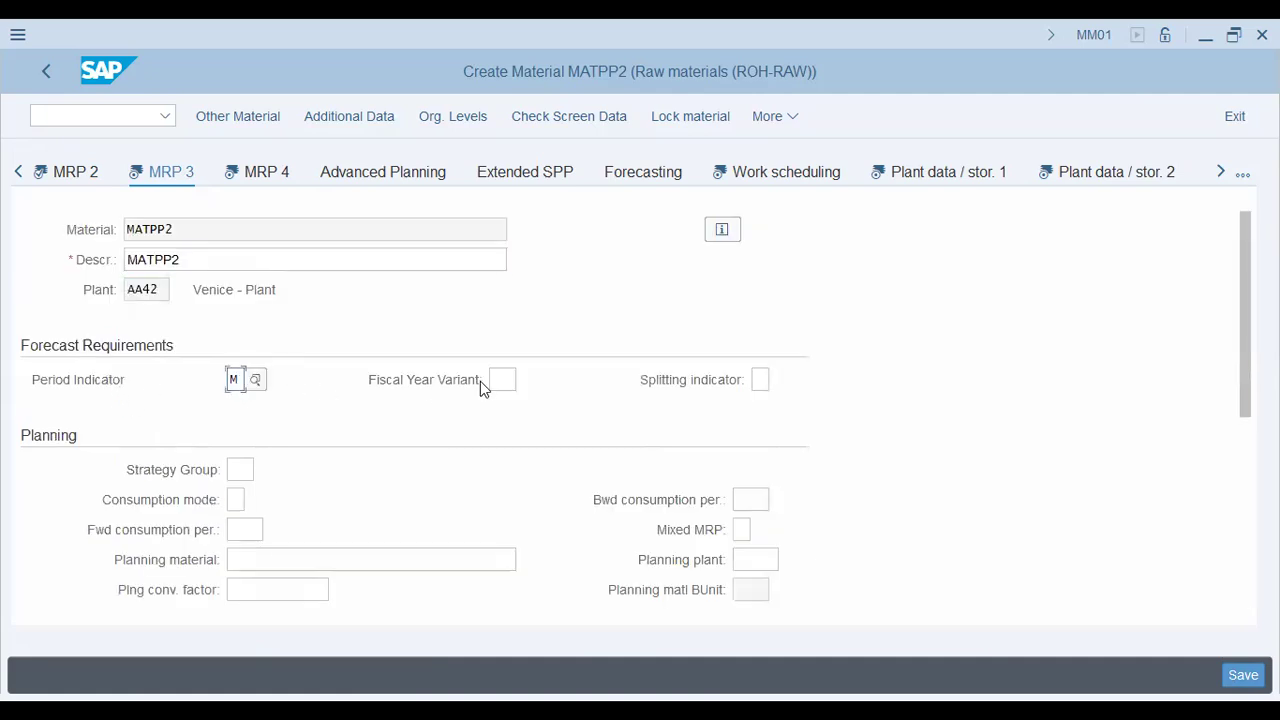
left_click(498, 380)
key("Tab")
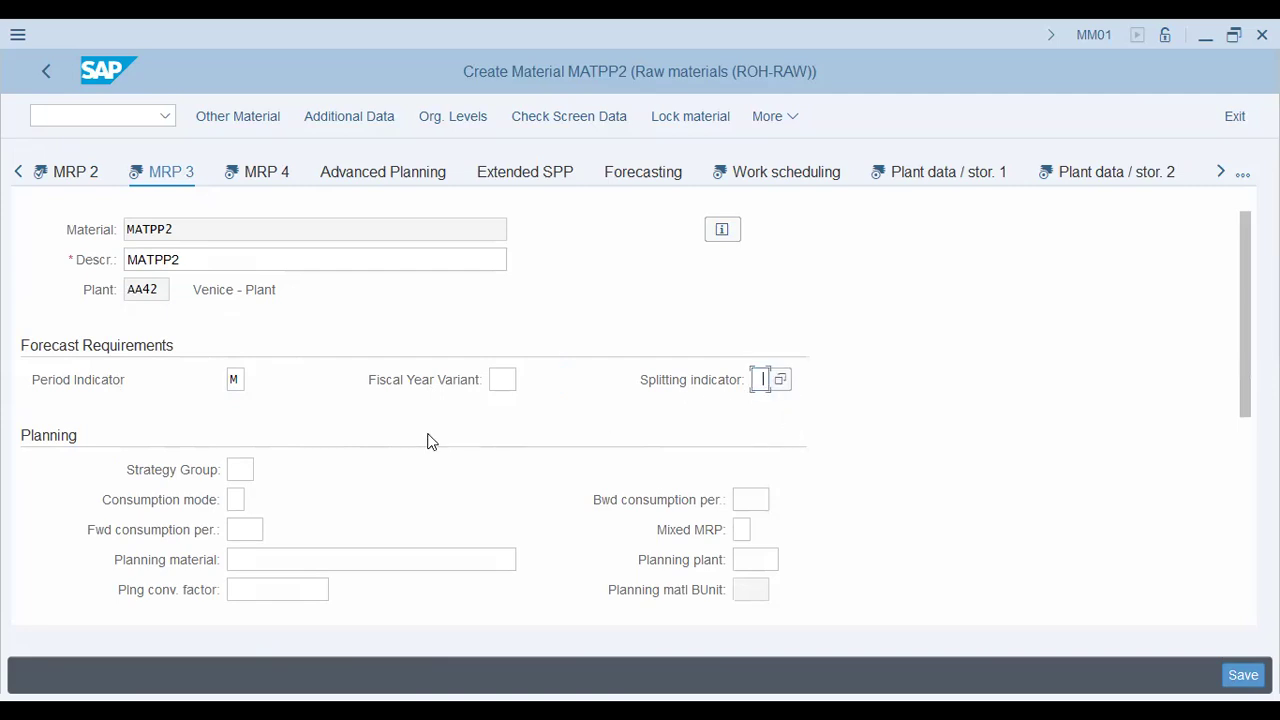
Set the strategy group to 10 in the planning data of the MRP 3 view.
key("Tab")
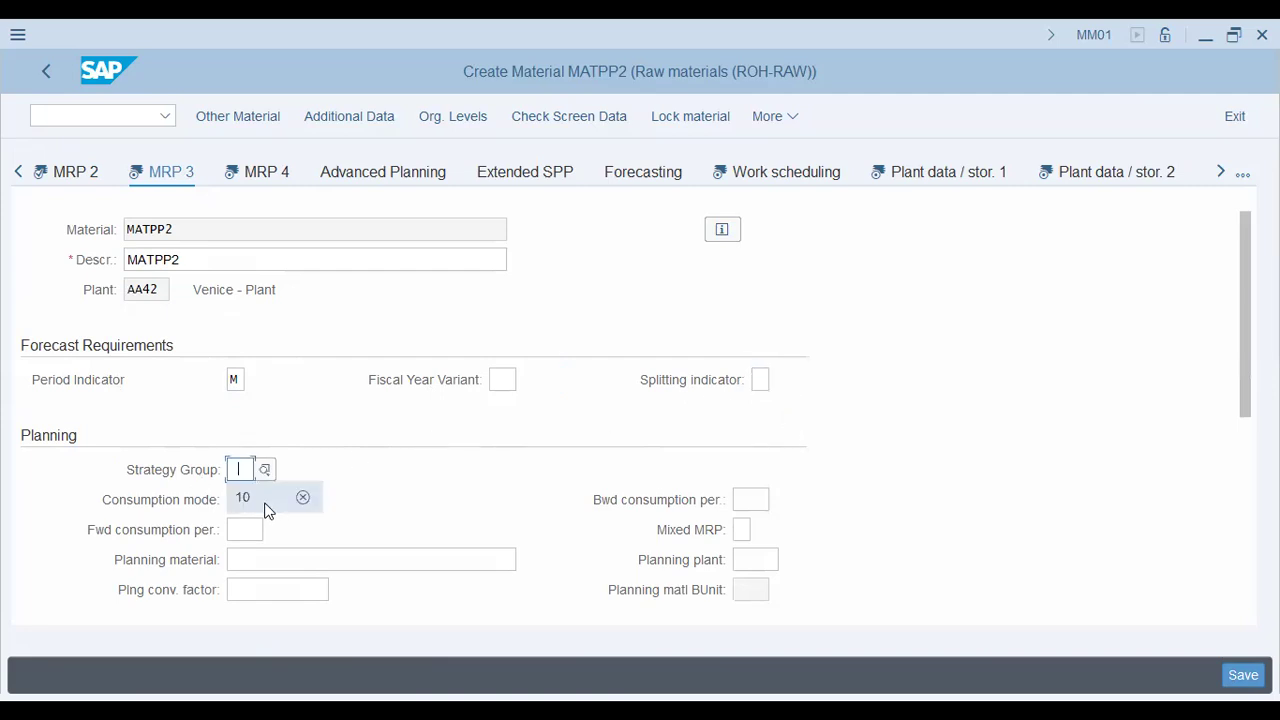
type("10")
key("Return")
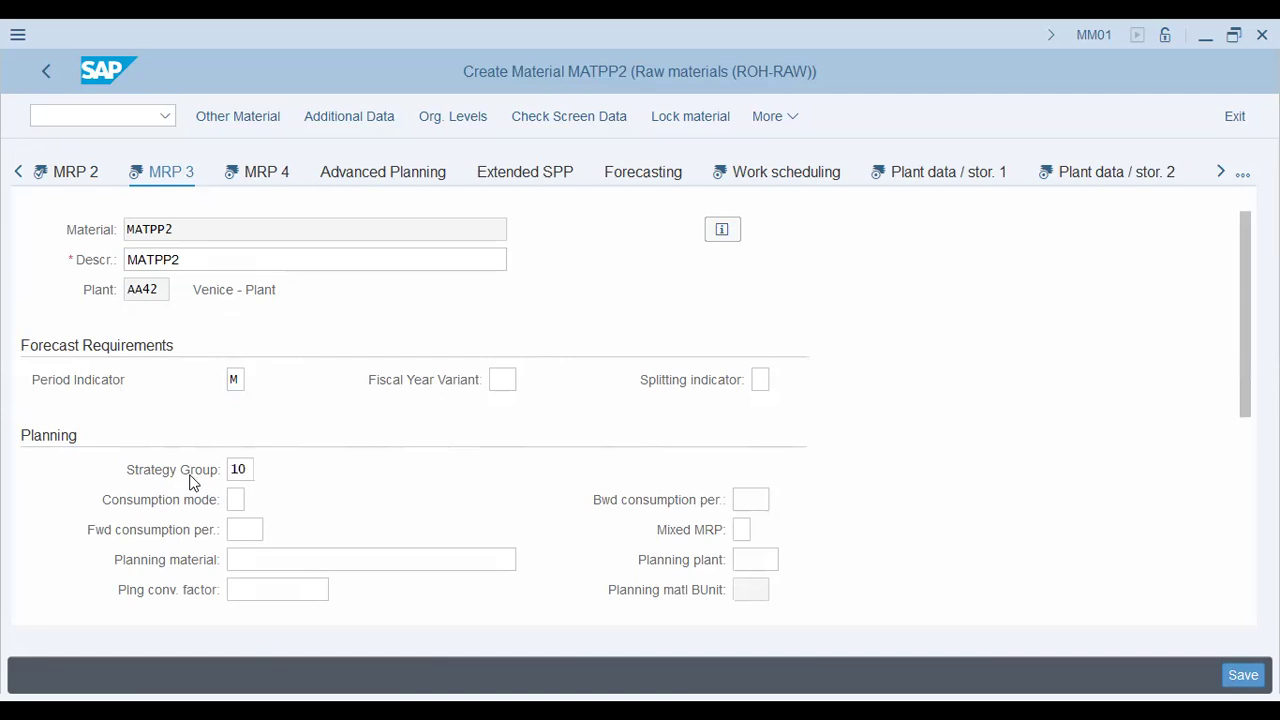
Examine the remaining MRP 3 planning fields, the availability check and the total replenishment lead time.
scroll(193, 483, "down", 3)
left_click(241, 500)
scroll(278, 540, "down", 3)
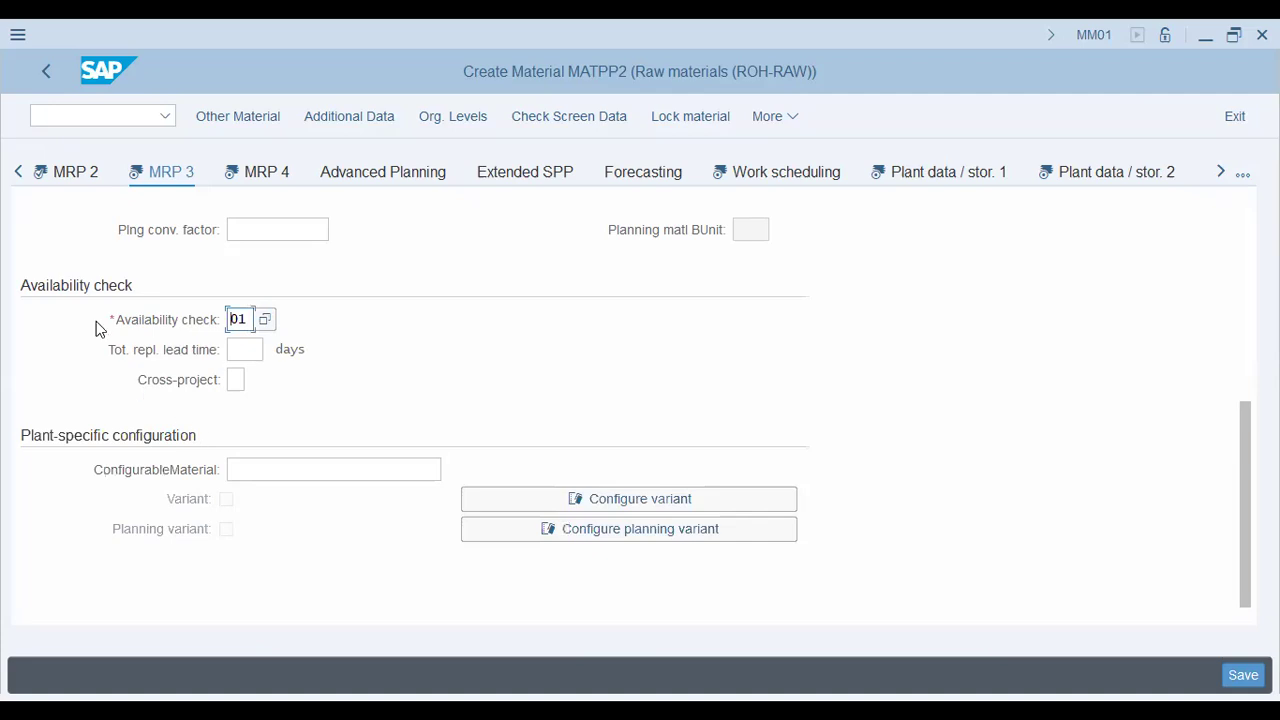
left_click(240, 354)
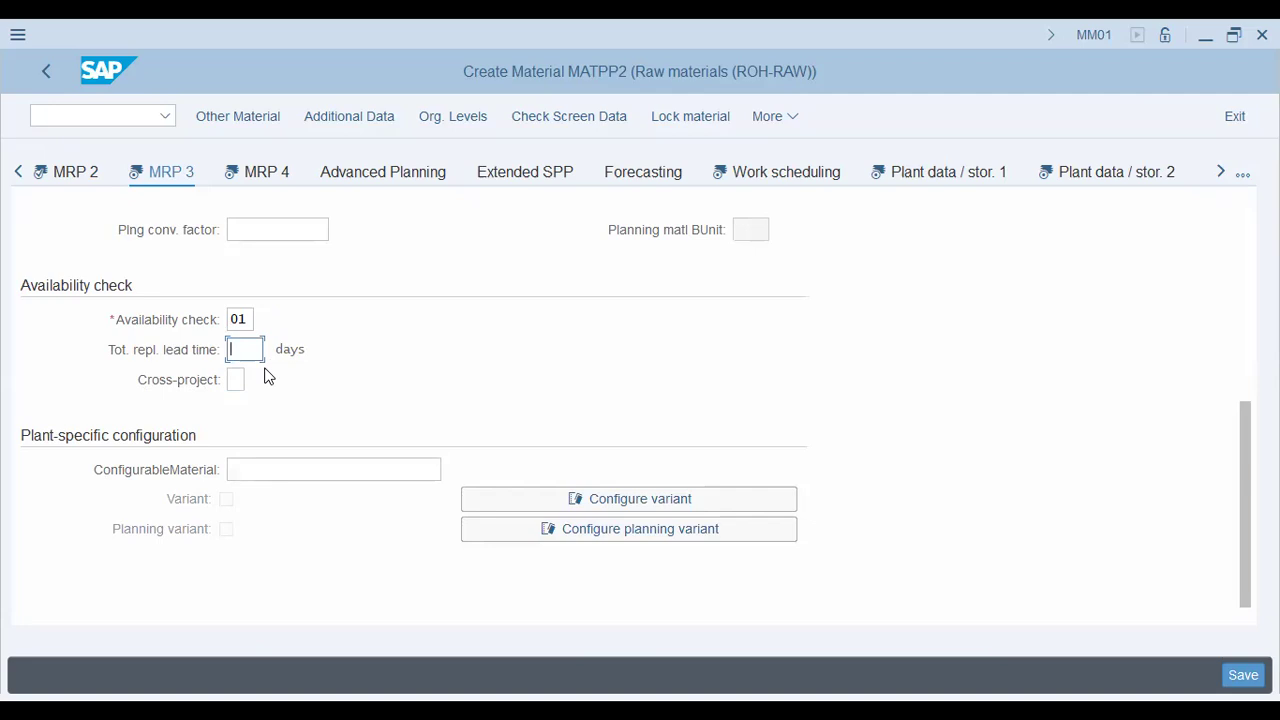
key("shift+Tab")
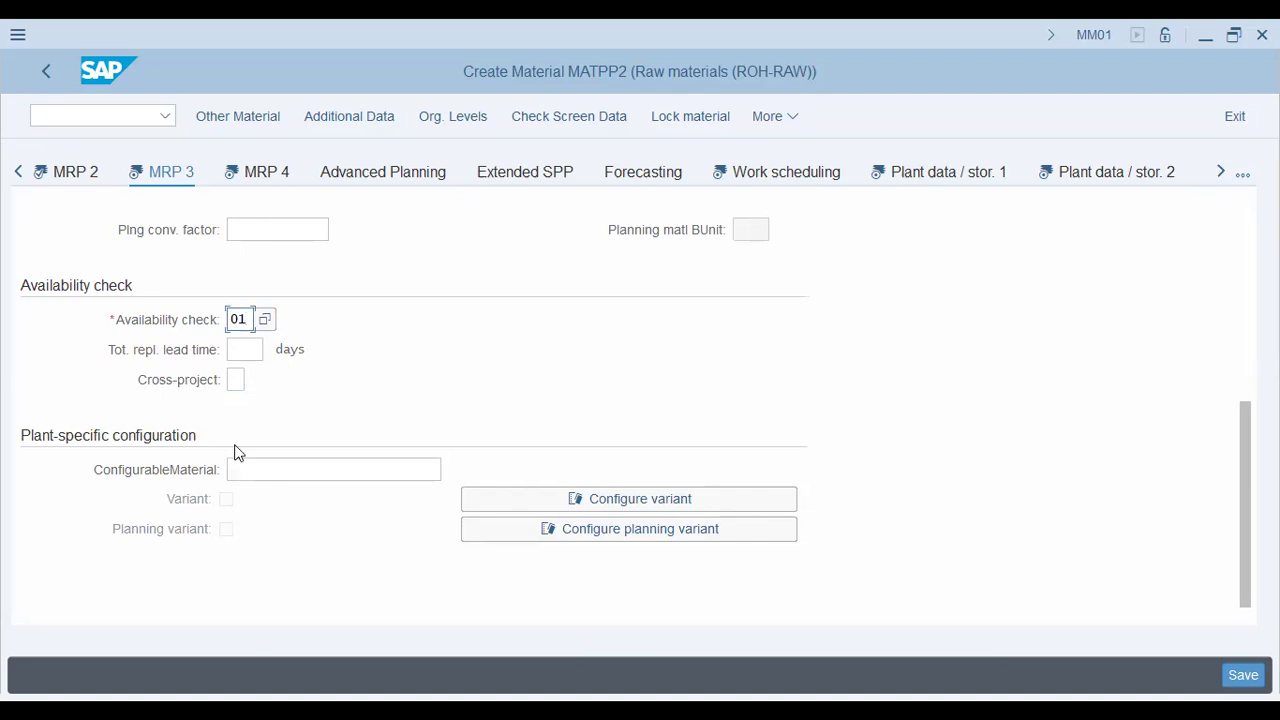
scroll(236, 450, "up", 5)
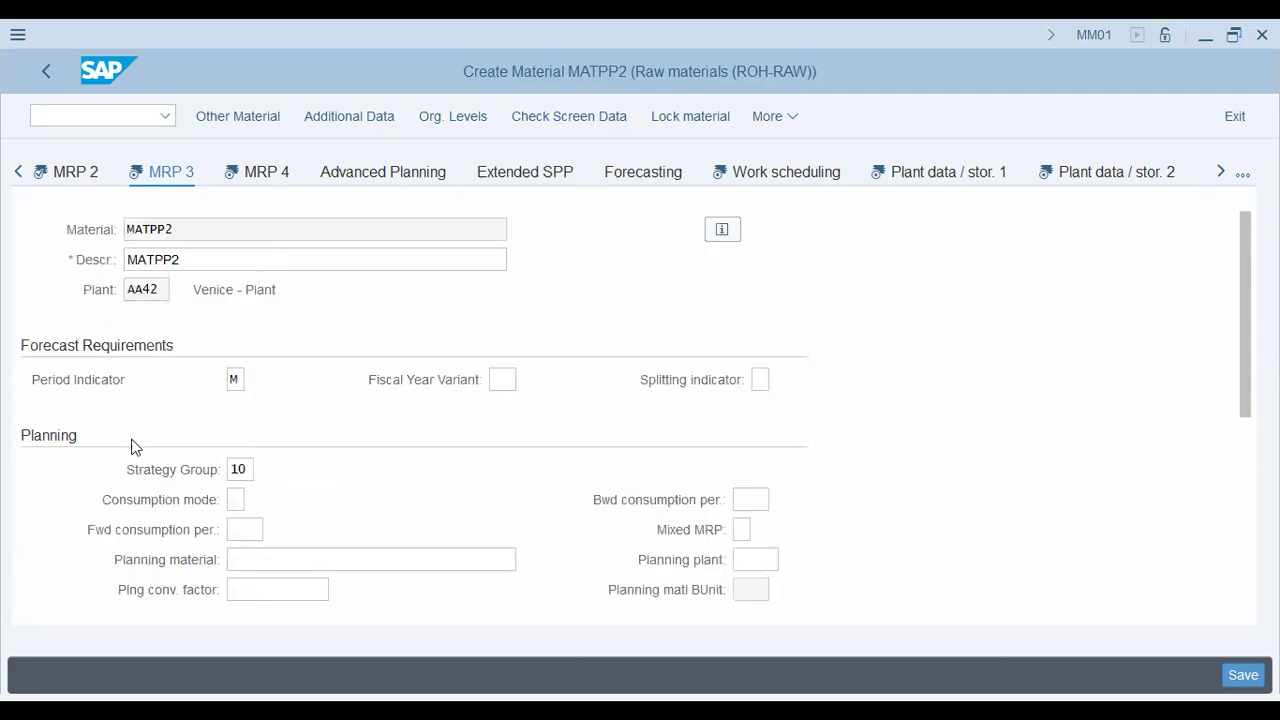
scroll(131, 446, "down", 3)
scroll(200, 490, "down", 3)
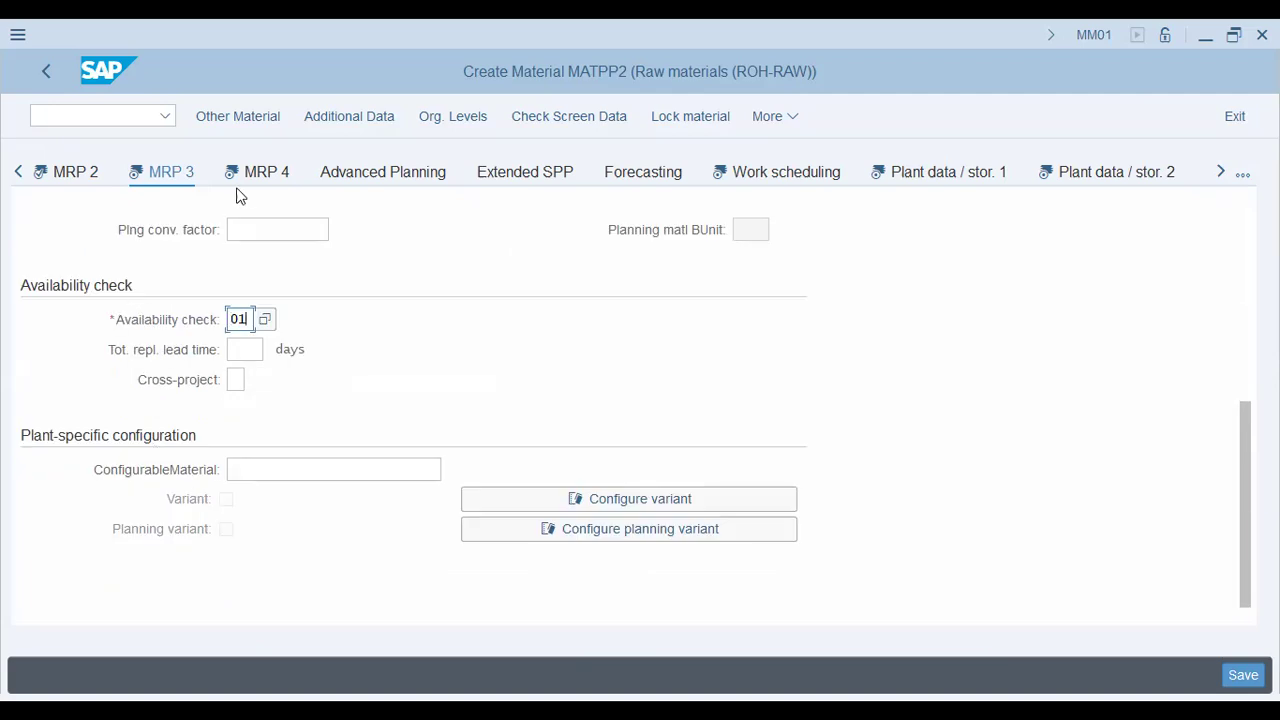
Proceed to the MRP 4 view and set the individual/collective requirements indicator to 2.
left_click(458, 308)
key("Return")
scroll(383, 380, "down", 3)
left_click(236, 259)
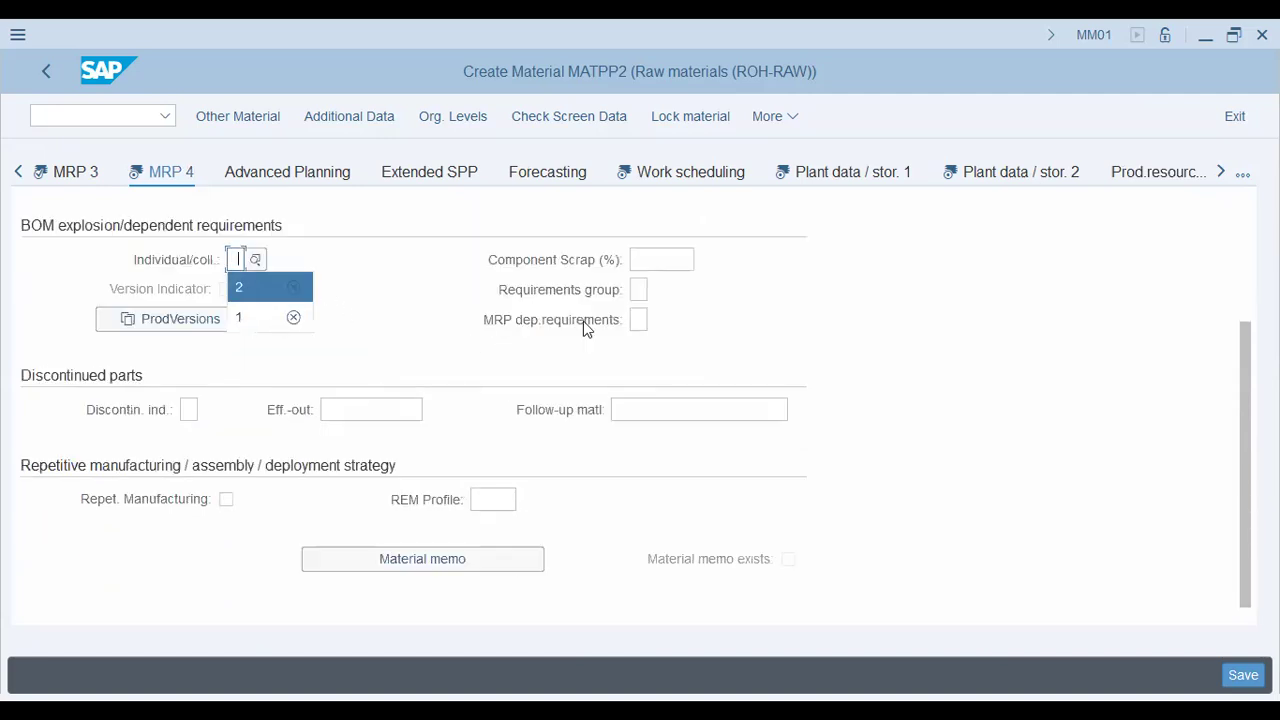
left_click(656, 259)
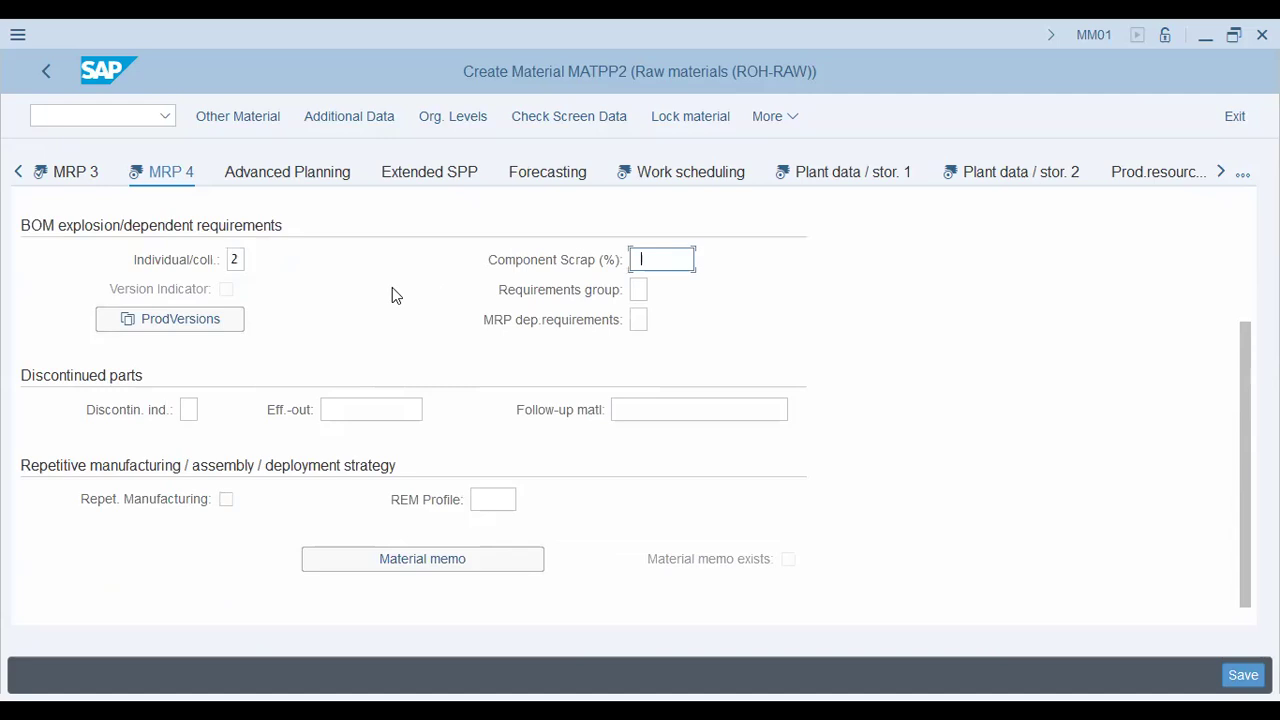
Review the requirements group and MRP dependent requirements options without choosing any, and look over the remaining MRP 4 fields.
left_click(646, 294)
left_click(663, 298)
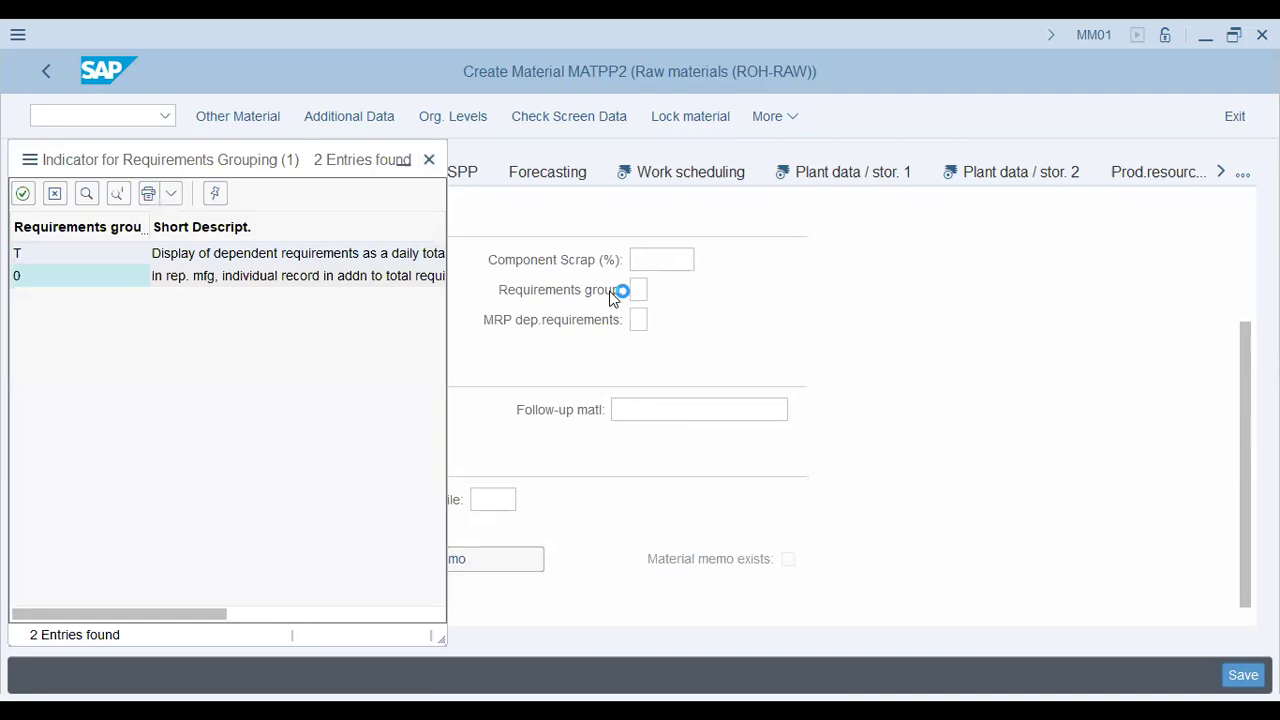
key("Escape")
left_click(660, 318)
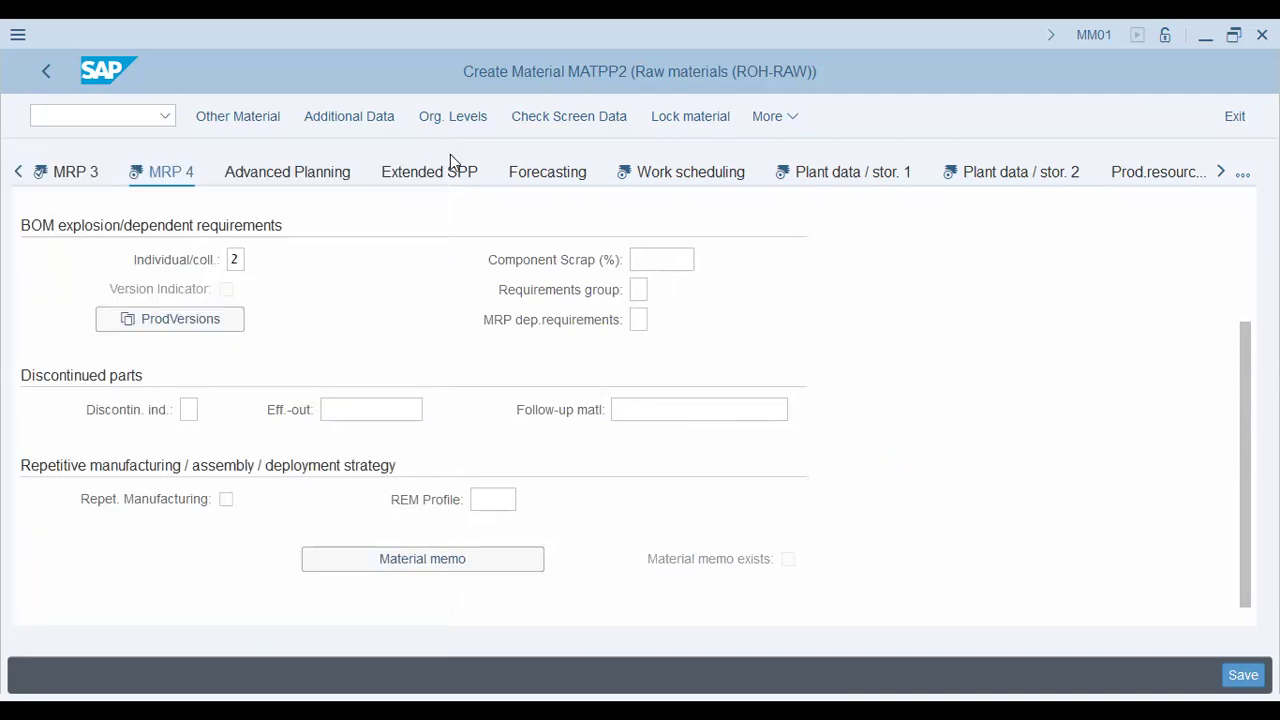
key("Escape")
scroll(109, 394, "up", 3)
scroll(89, 328, "down", 3)
scroll(94, 260, "up", 2)
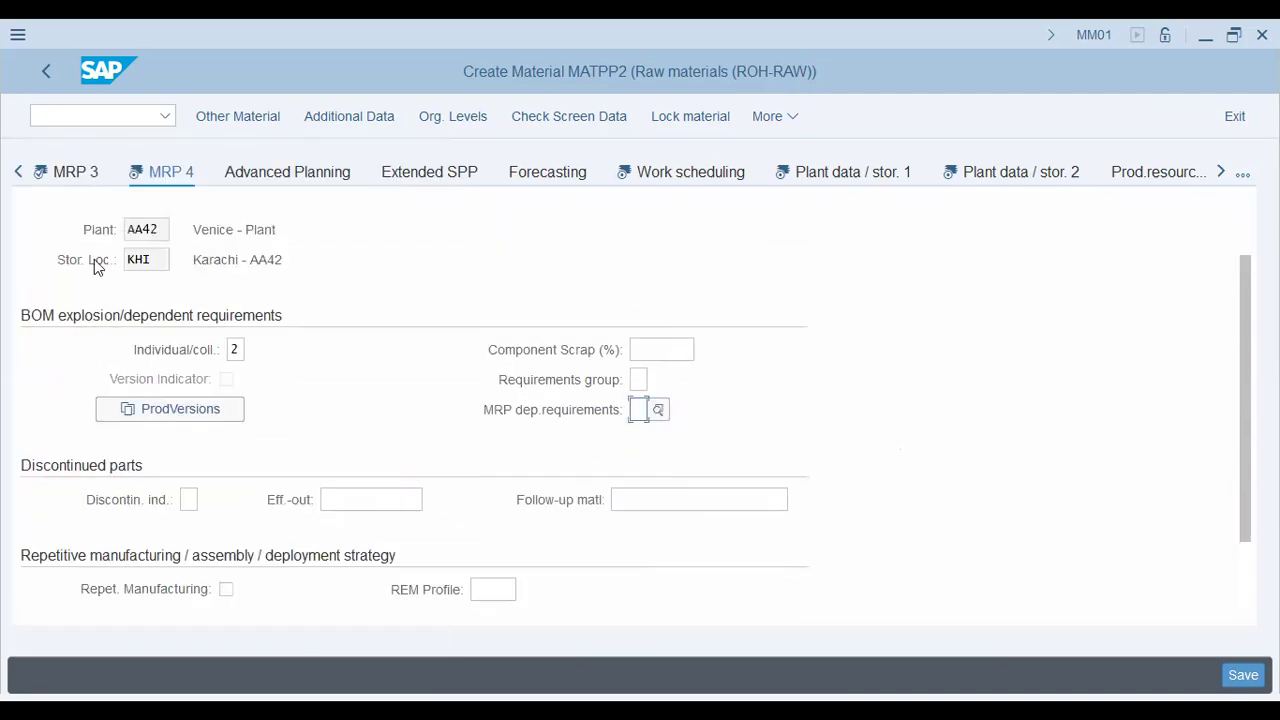
left_click(236, 349)
scroll(170, 462, "down", 1)
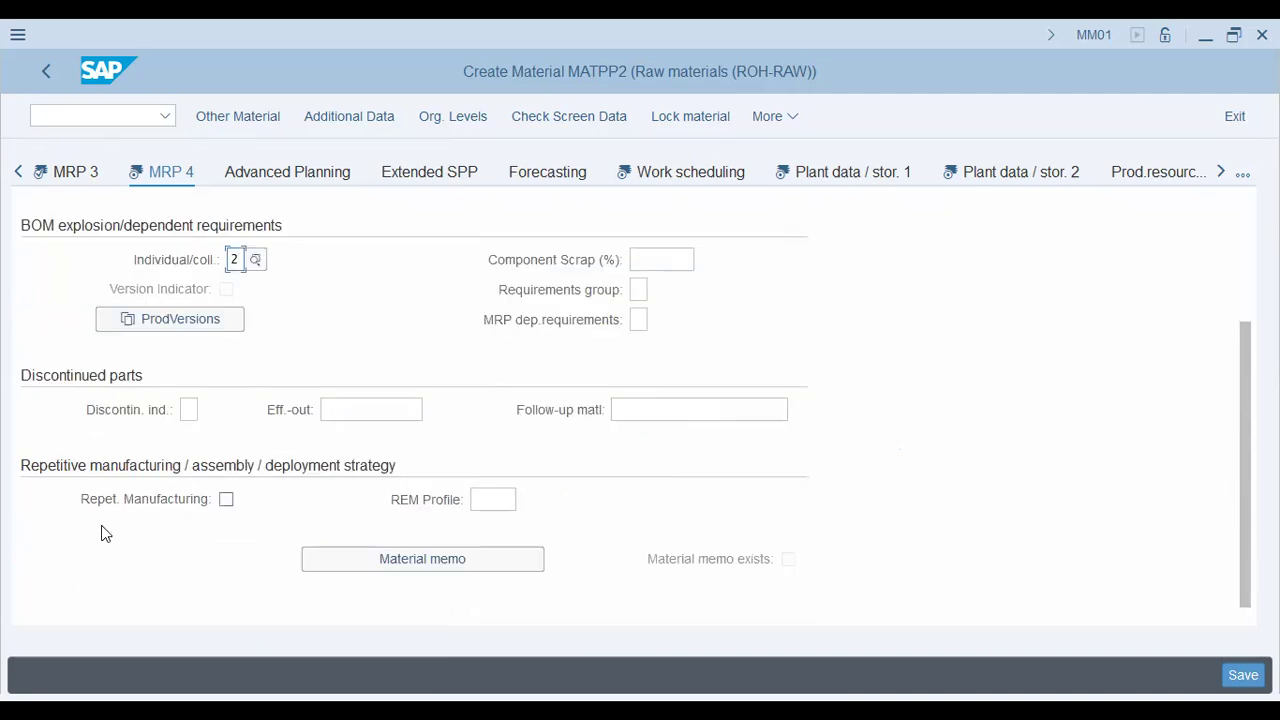
Go to the Work scheduling view and look over its general, tolerance and in-house production time data.
left_click(692, 174)
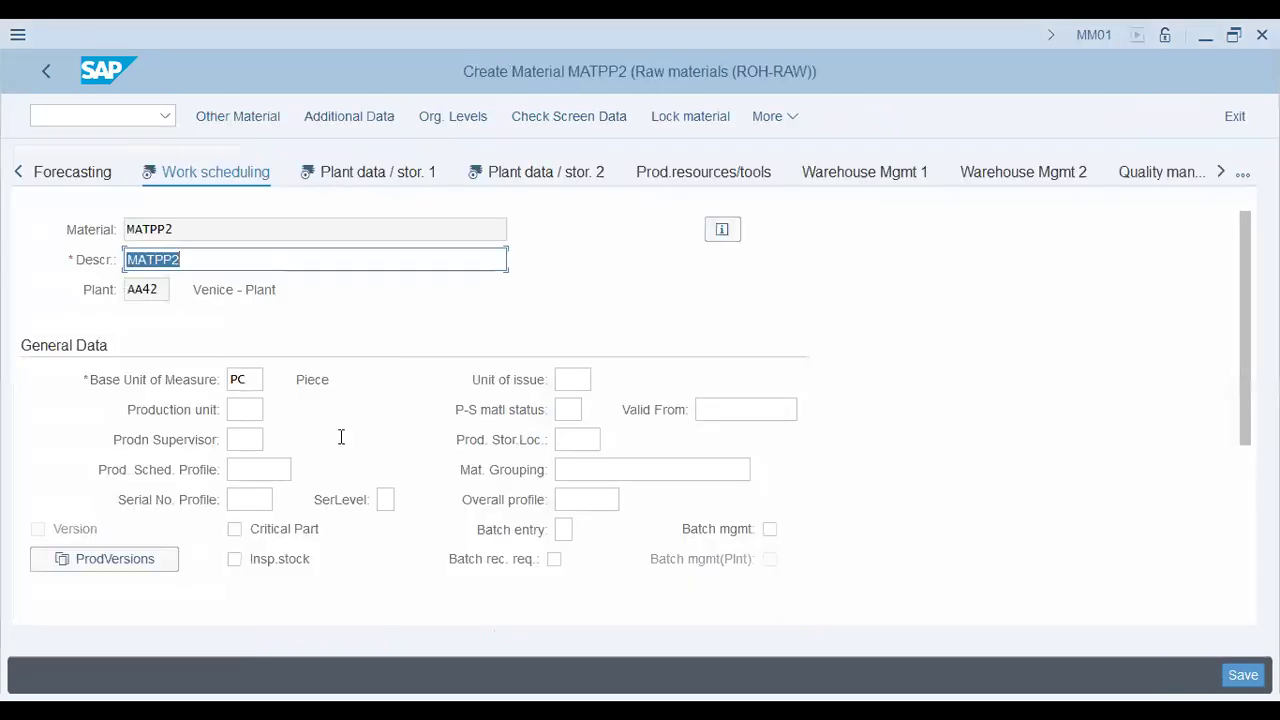
scroll(337, 443, "down", 3)
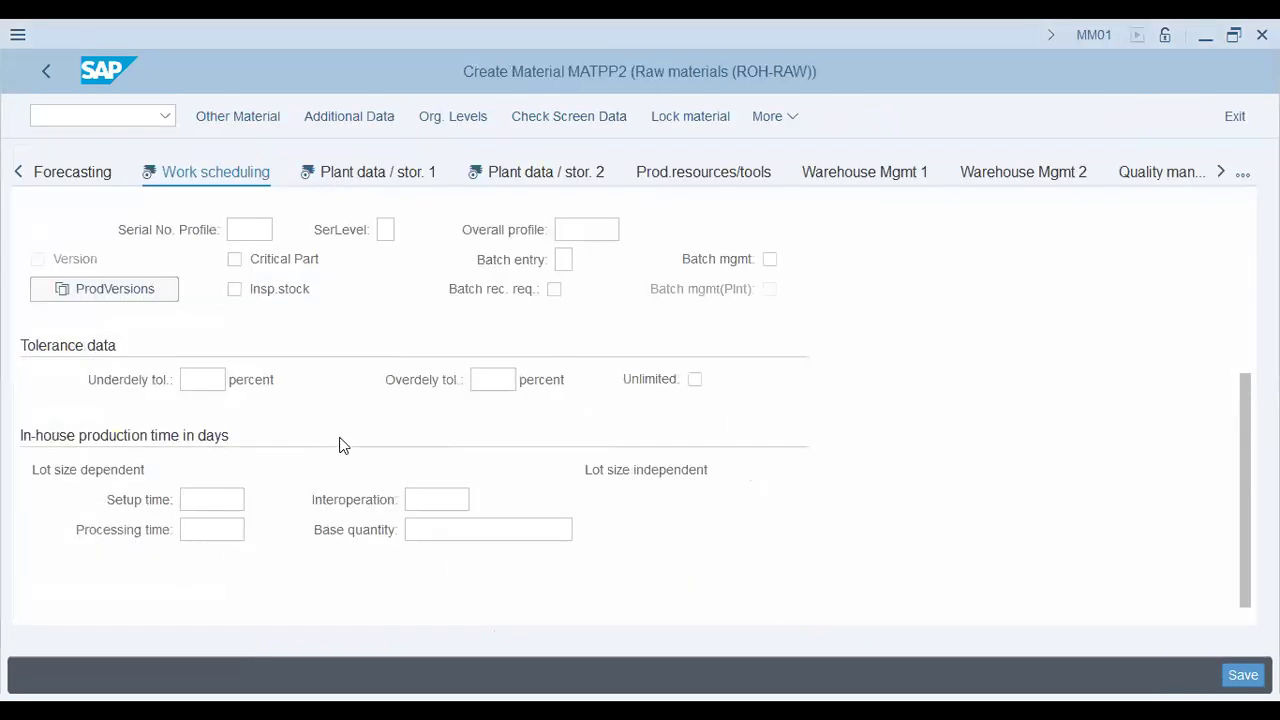
Set the production scheduling profile to 000001 in the general data of the Work scheduling view.
scroll(337, 443, "up", 2)
left_click(258, 379)
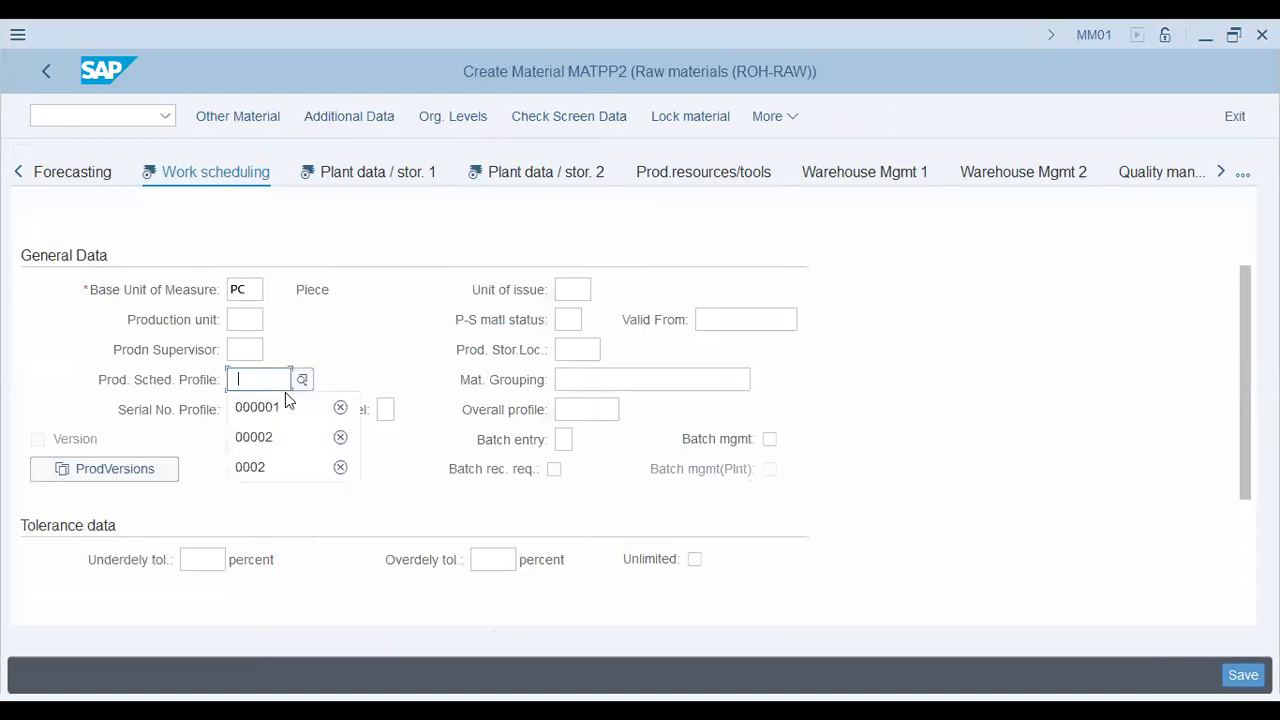
left_click(259, 406)
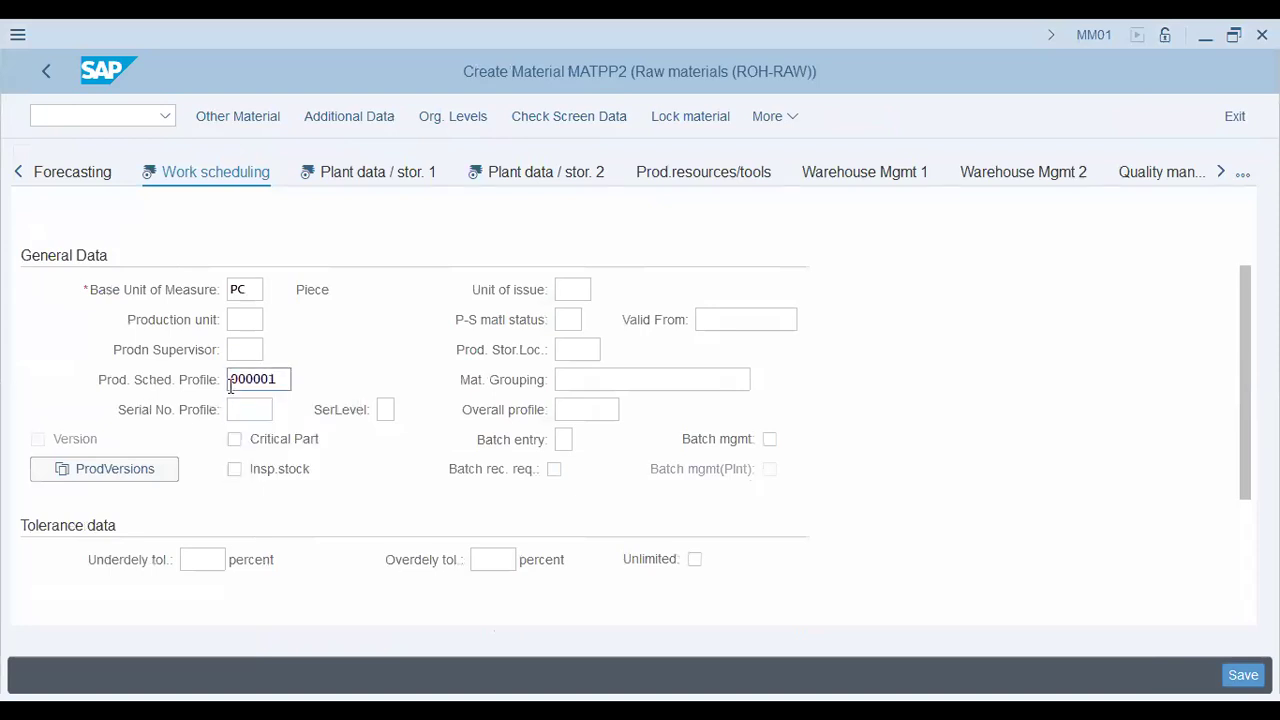
Look over the remaining Work scheduling fields: material grouping, status, units, production supervisor, tolerances and in-house production times.
left_click(600, 381)
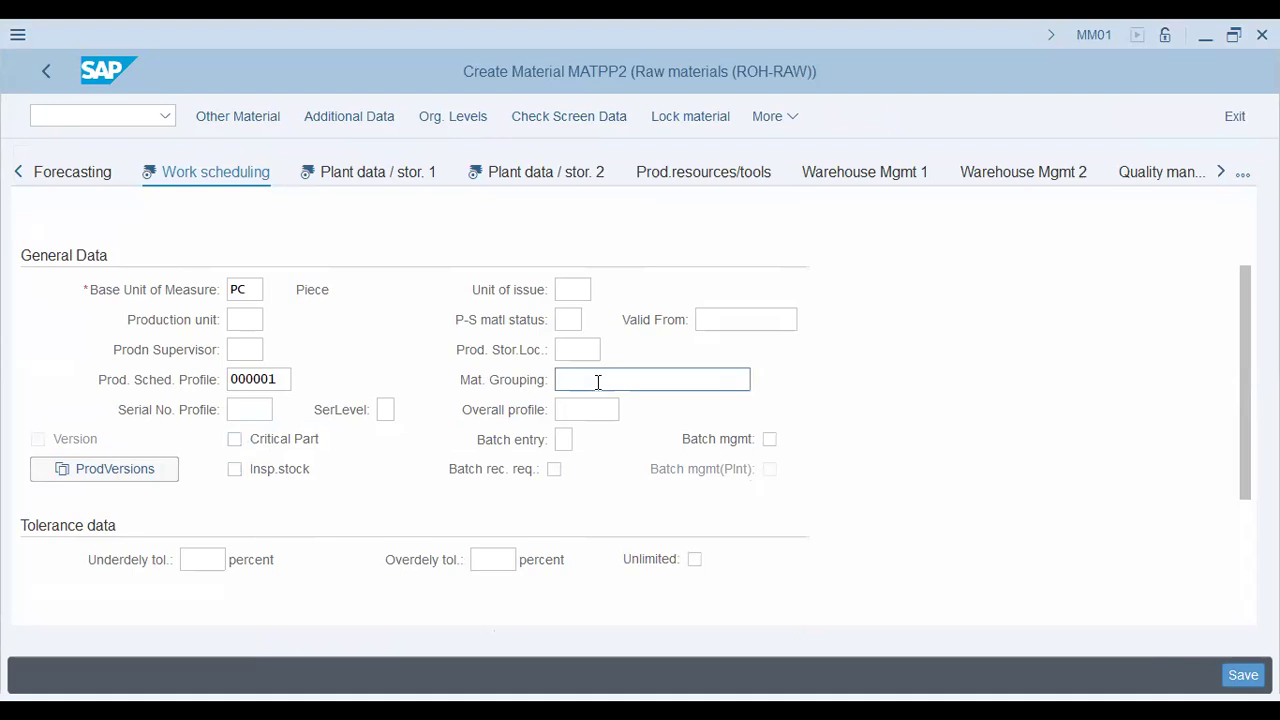
left_click(564, 319)
left_click(566, 290)
left_click(246, 321)
left_click(246, 348)
scroll(272, 351, "down", 3)
left_click(203, 380)
left_click(217, 536)
left_click(420, 502)
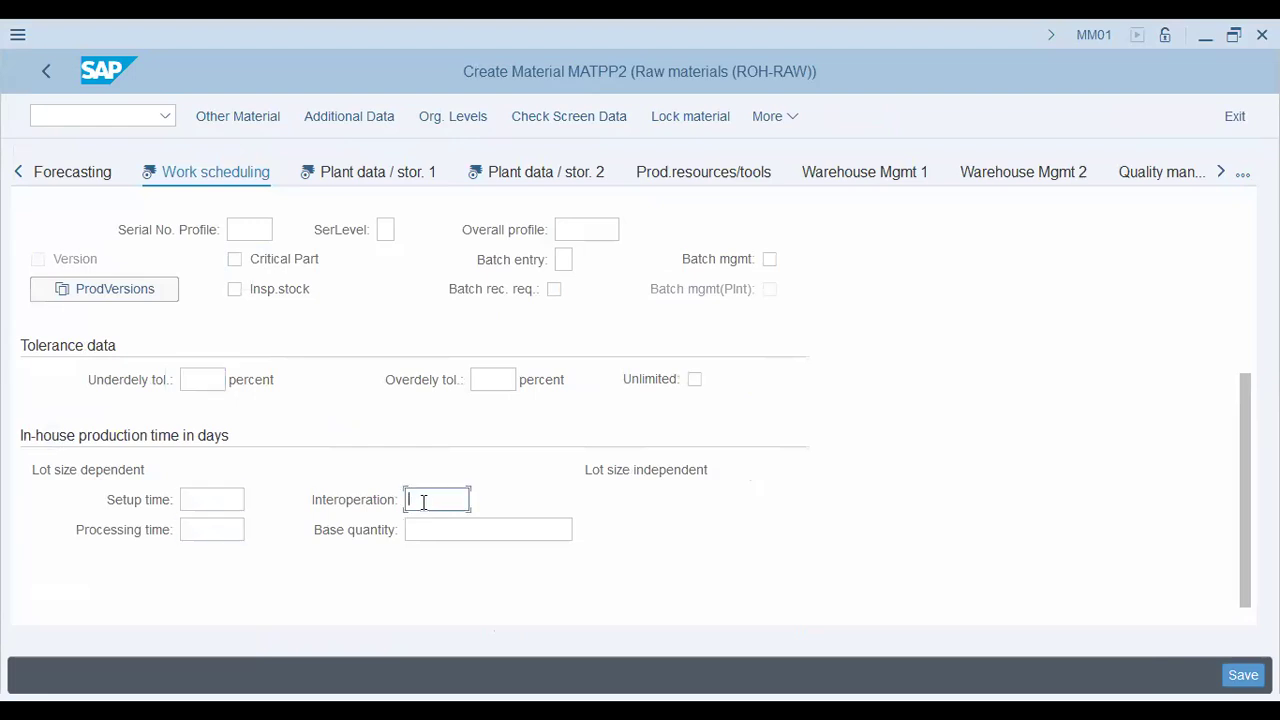
Go to the Plant data / stor. 1 view and examine its shelf life data, including the SLED period indicator, and segmentation data.
left_click(352, 176)
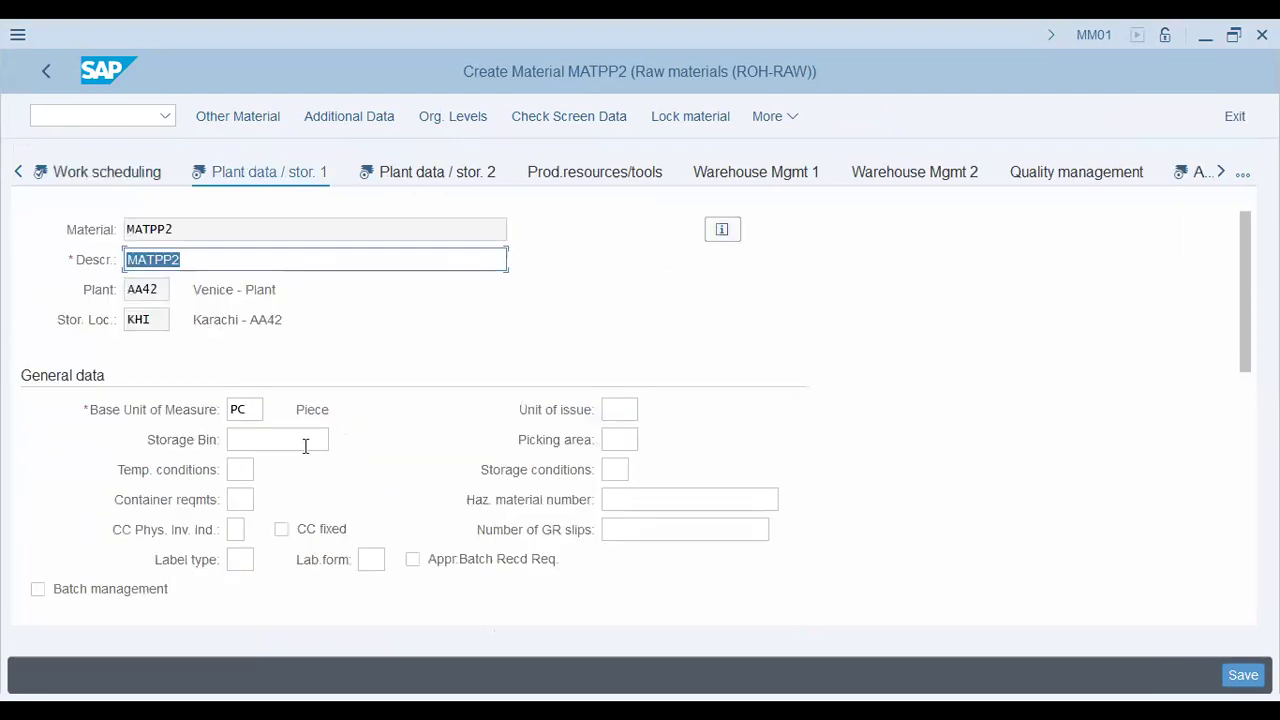
scroll(406, 436, "down", 3)
scroll(406, 434, "down", 3)
left_click(255, 349)
left_click(266, 377)
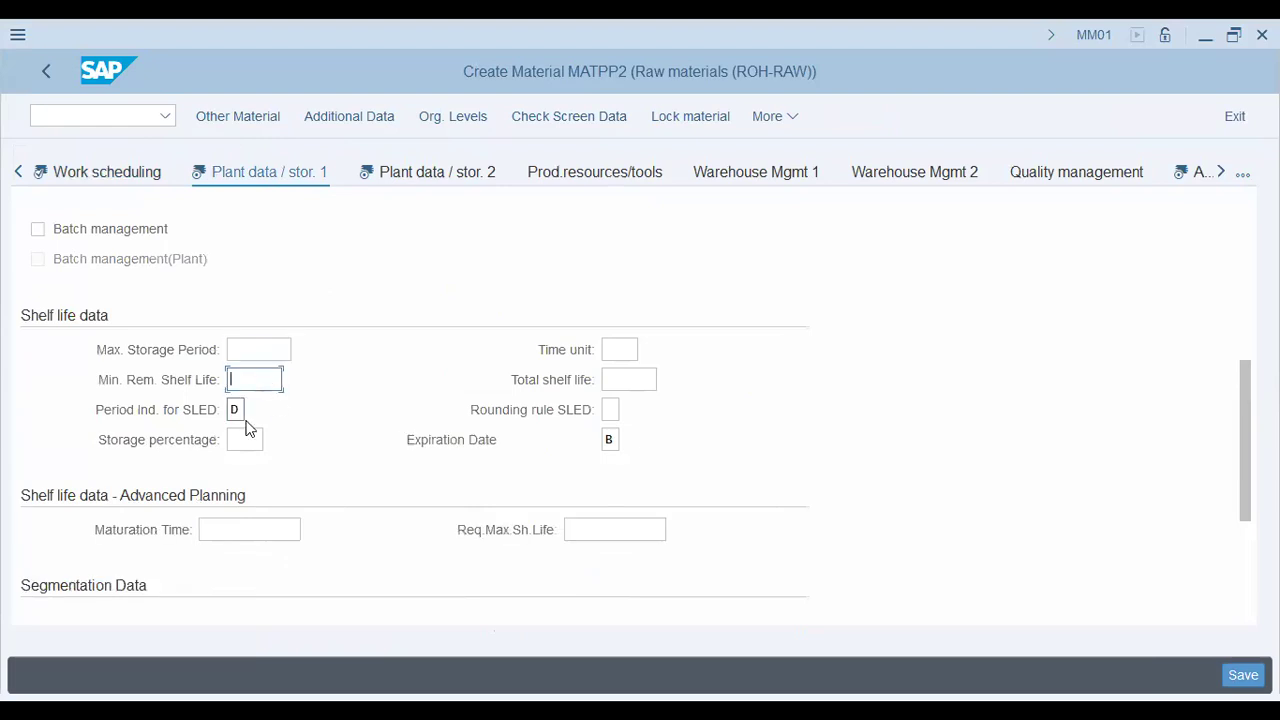
left_click(238, 410)
key("Return")
double_click(238, 410)
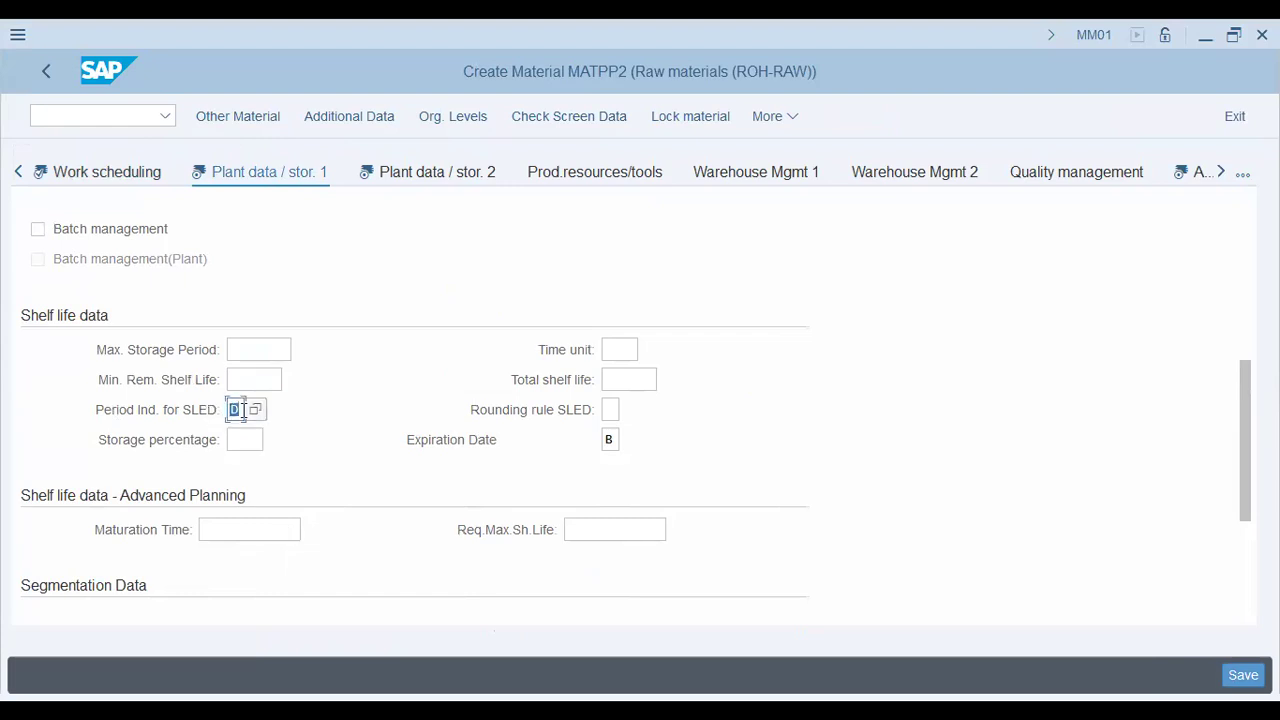
scroll(594, 457, "down", 5)
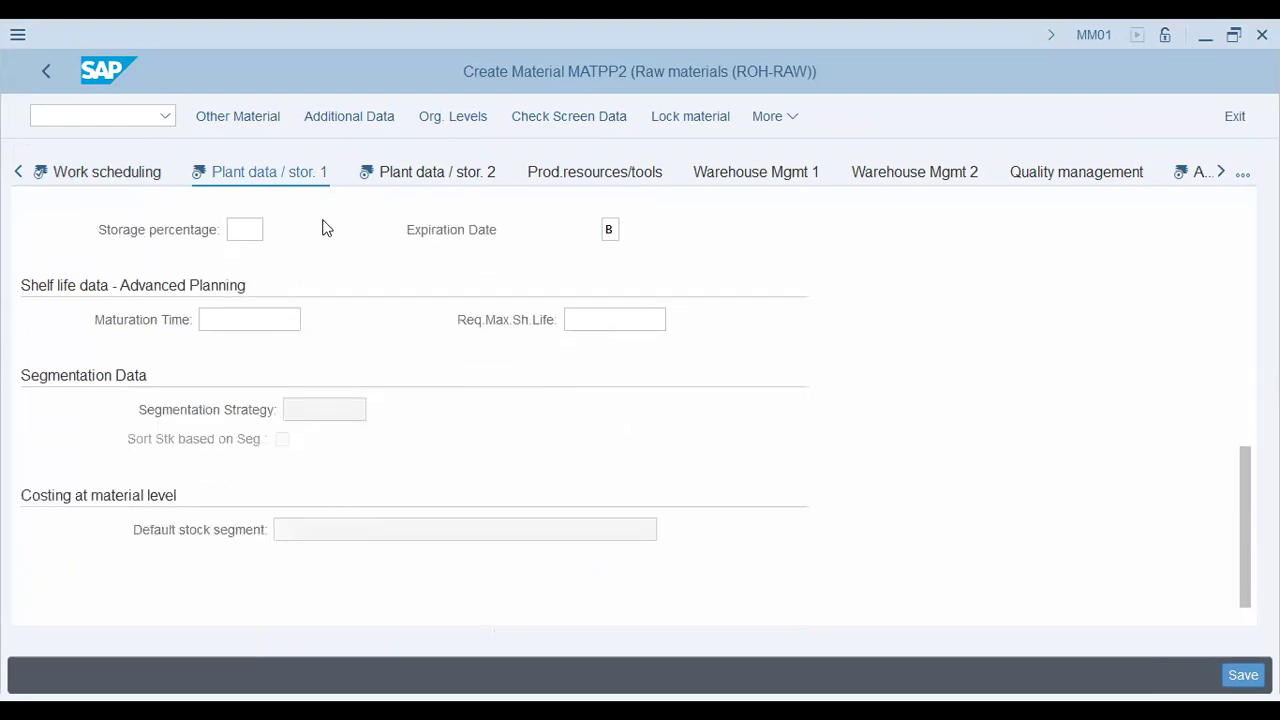
Go to the Plant data / stor. 2 view and review its weight, volume and general plant parameters.
left_click(412, 176)
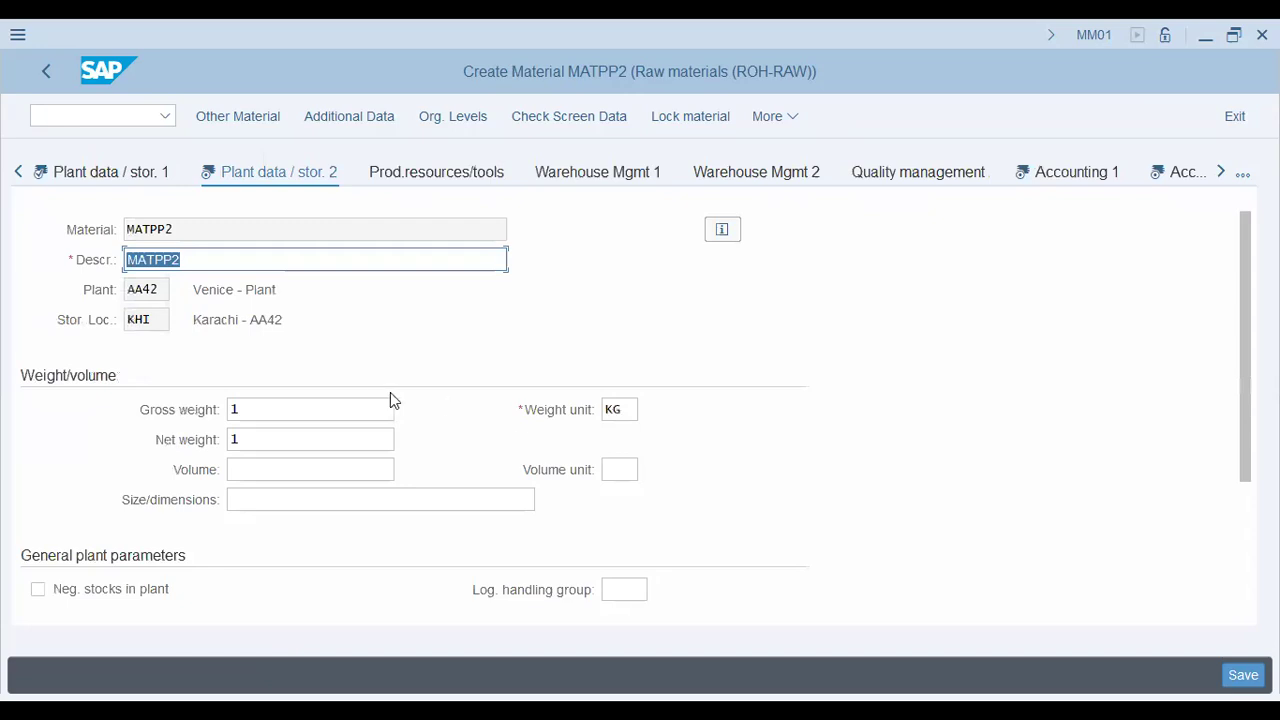
left_click(304, 466)
scroll(315, 460, "down", 4)
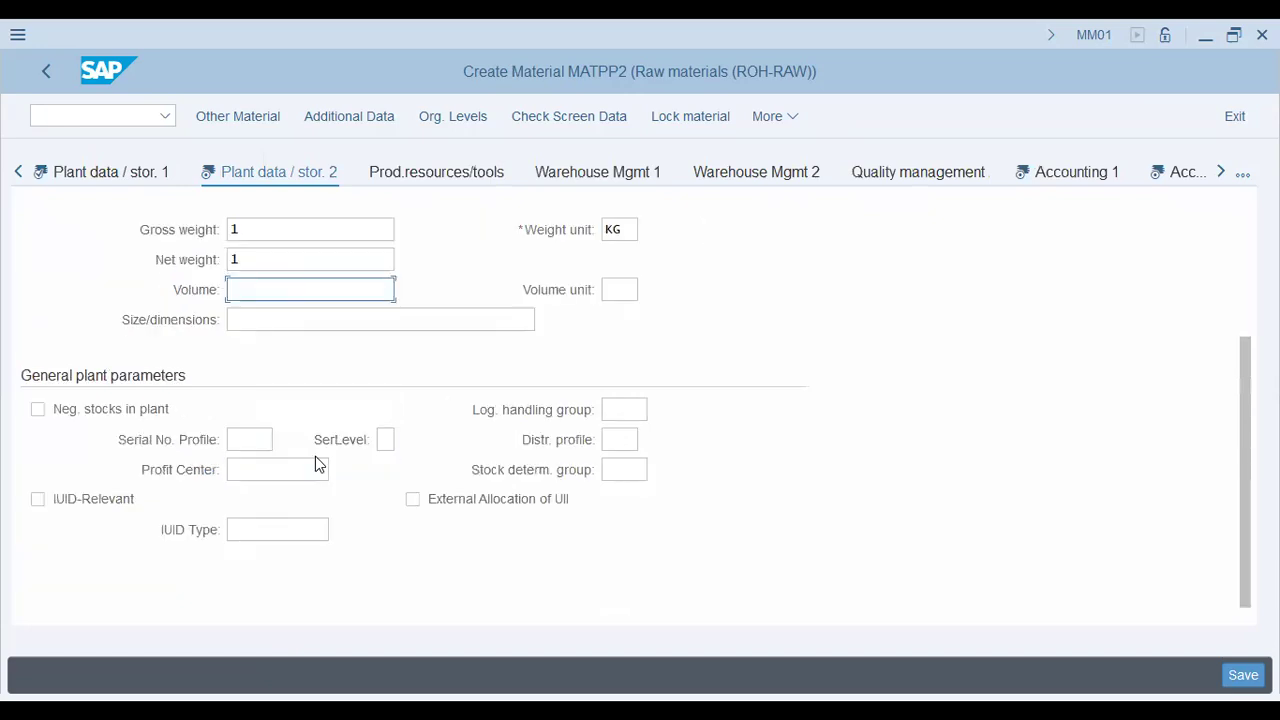
scroll(315, 456, "up", 4)
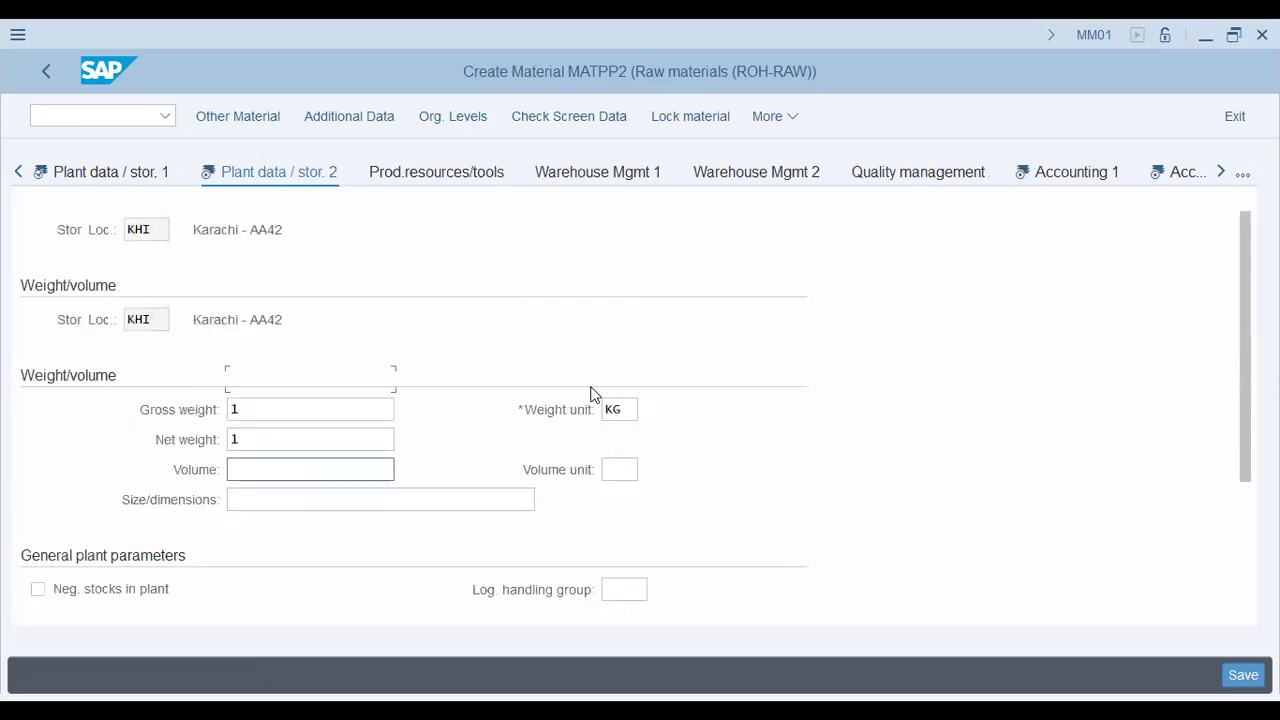
Go to the Accounting 1 view, look up the raw material valuation classes and set the valuation class to 3000.
left_click(1077, 180)
left_click(283, 252)
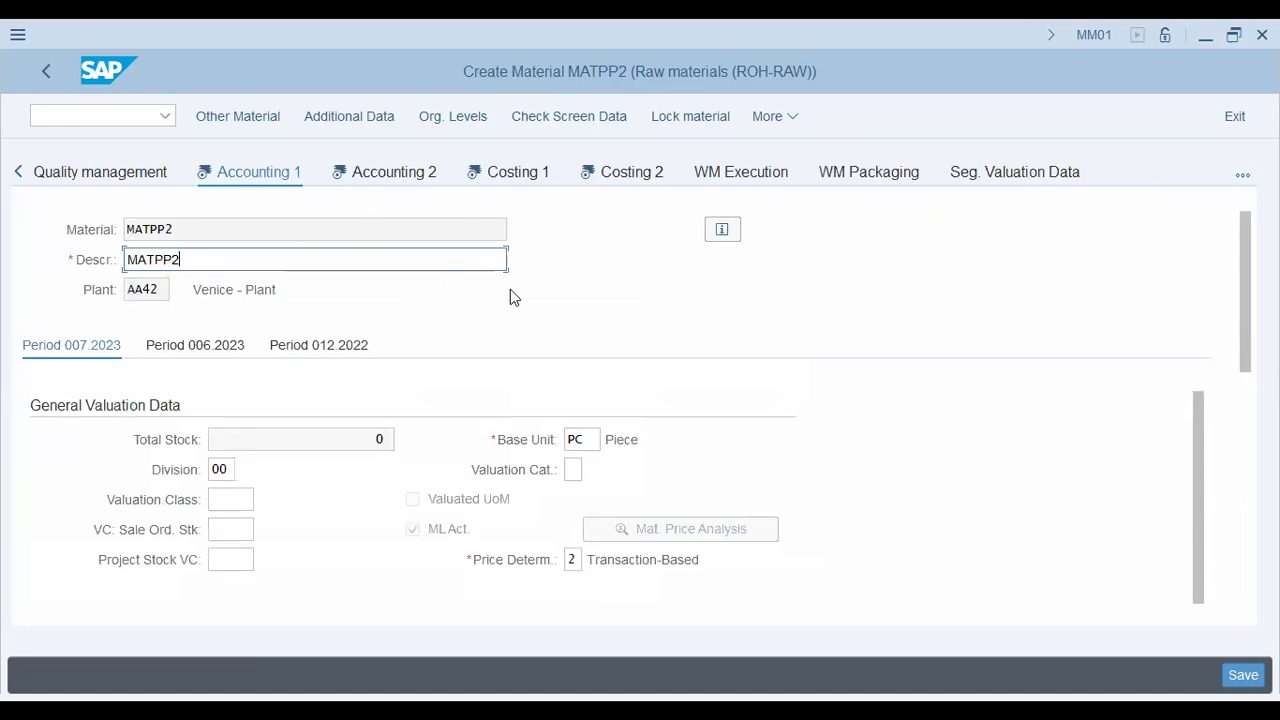
scroll(510, 290, "down", 4)
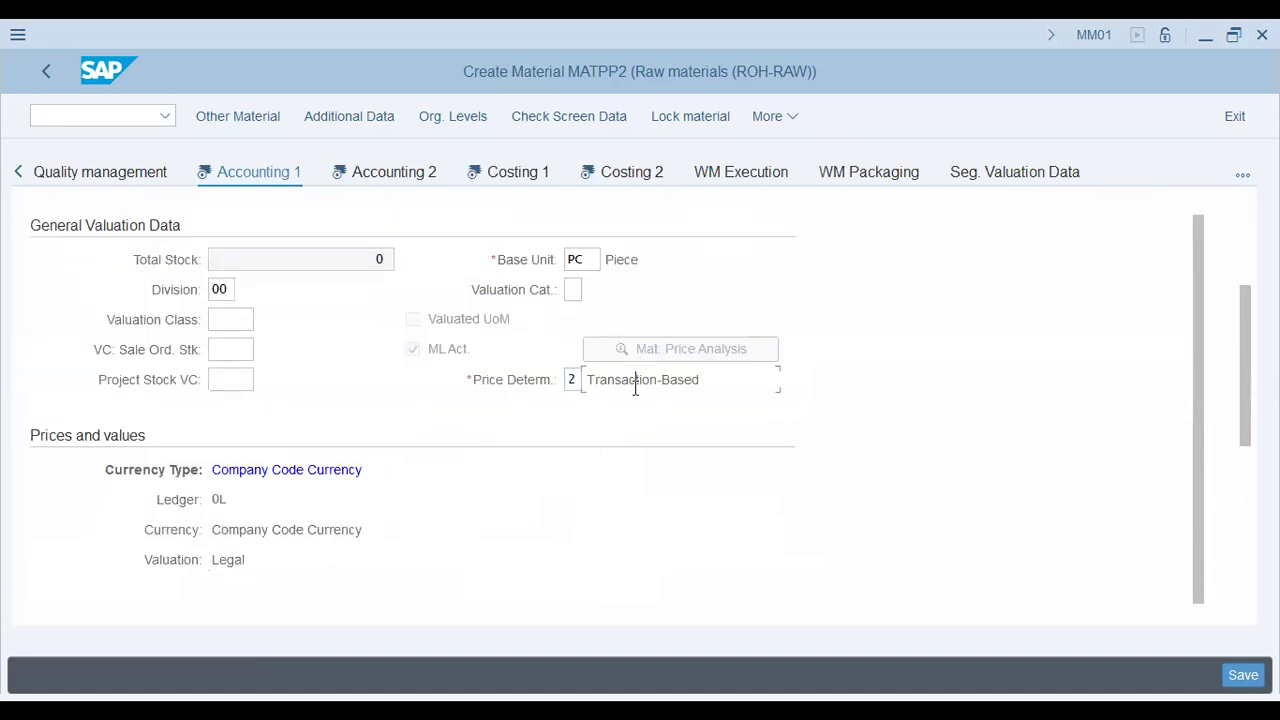
left_click(226, 320)
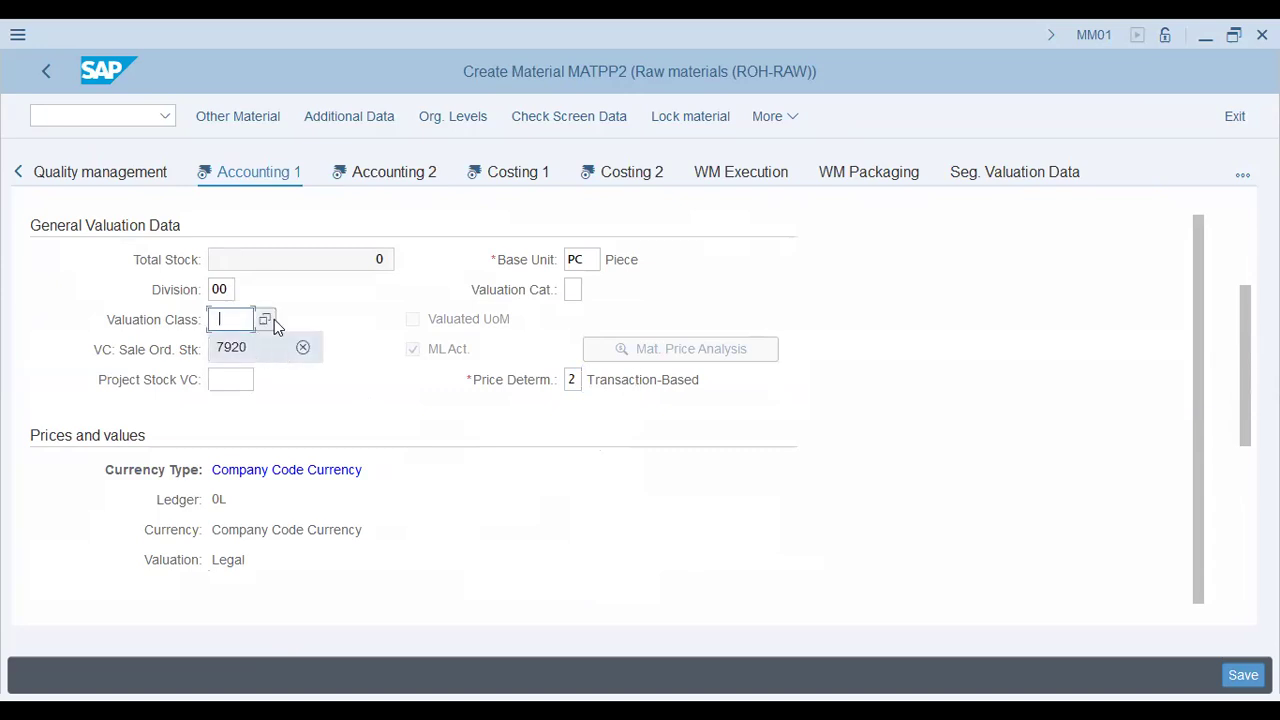
left_click(269, 320)
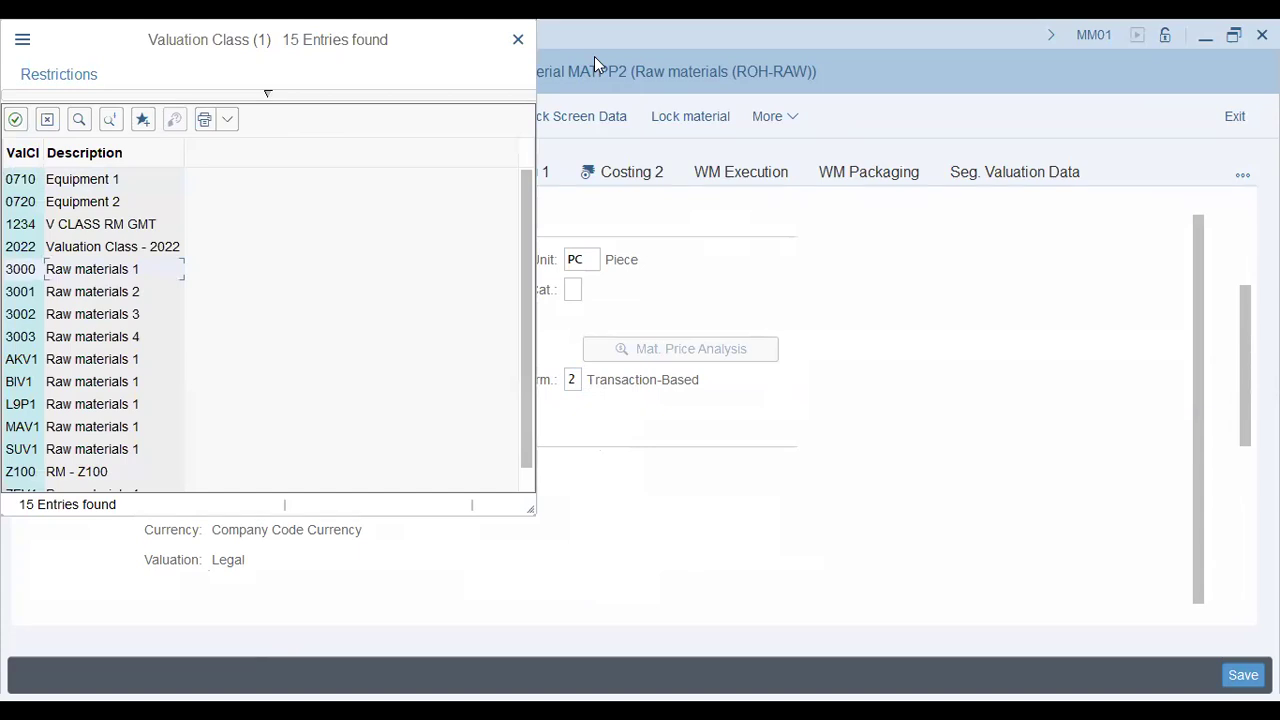
left_click(518, 40)
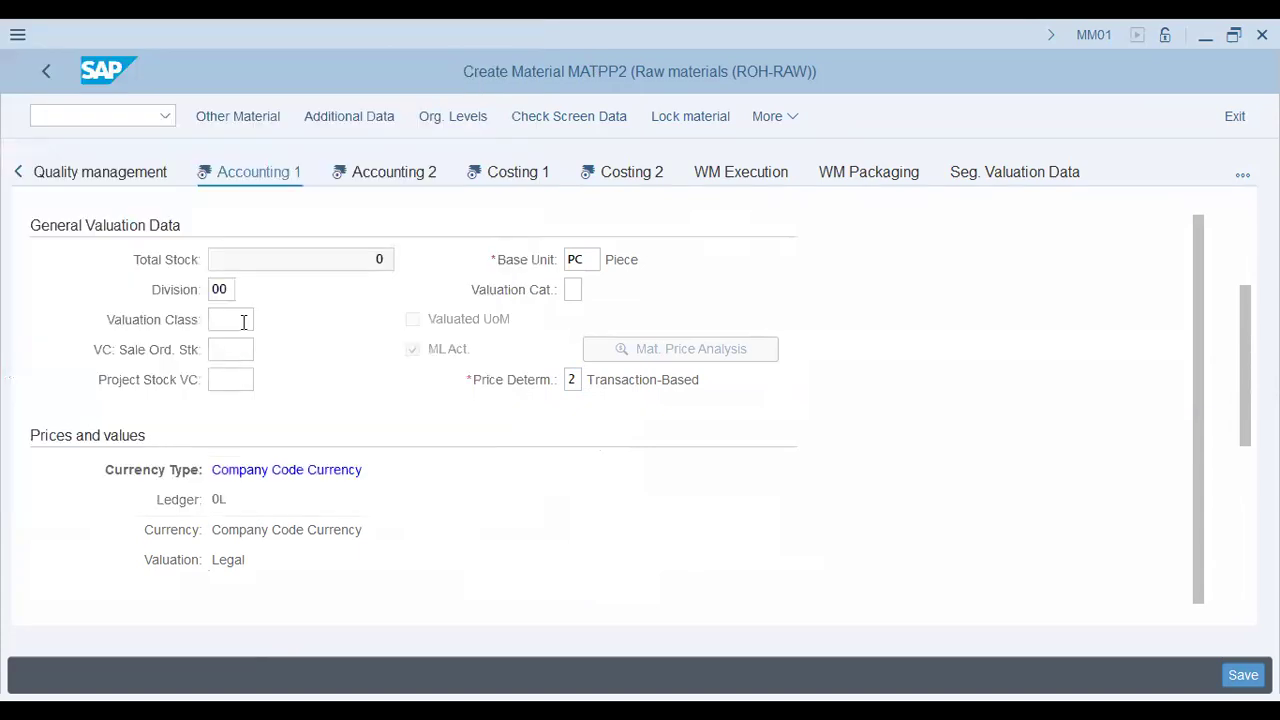
scroll(306, 394, "down", 10)
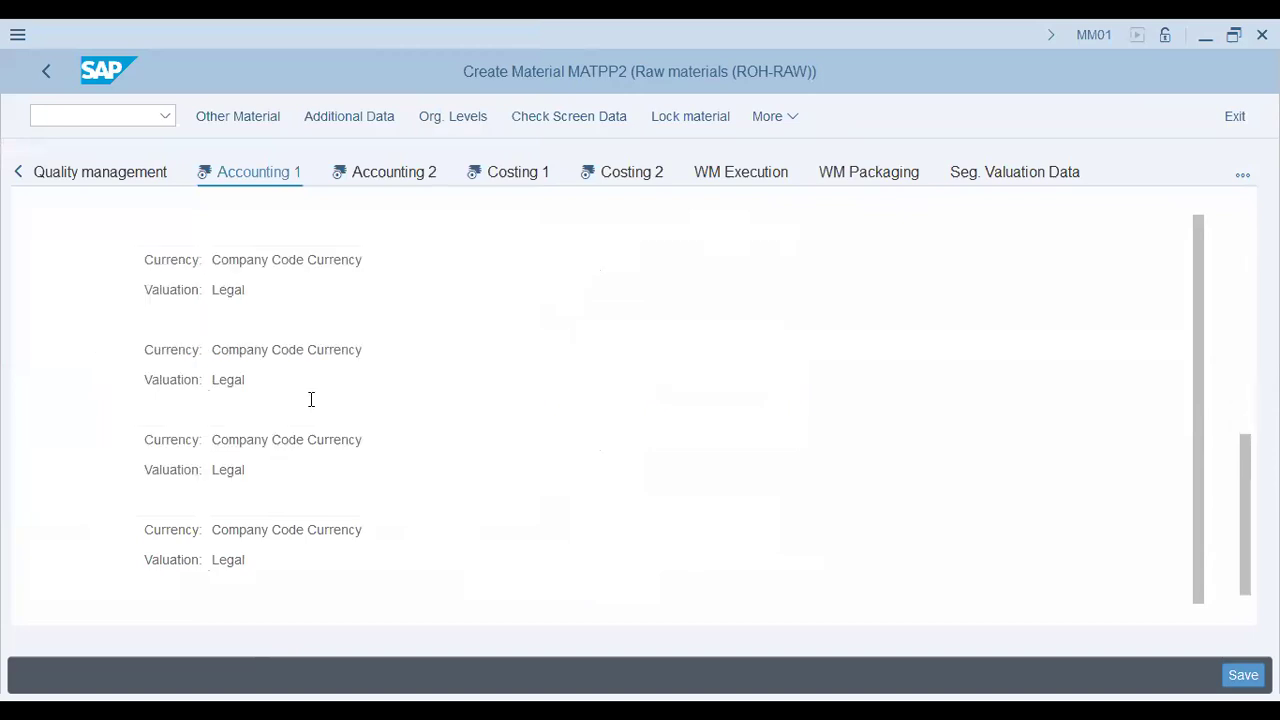
scroll(322, 408, "up", 10)
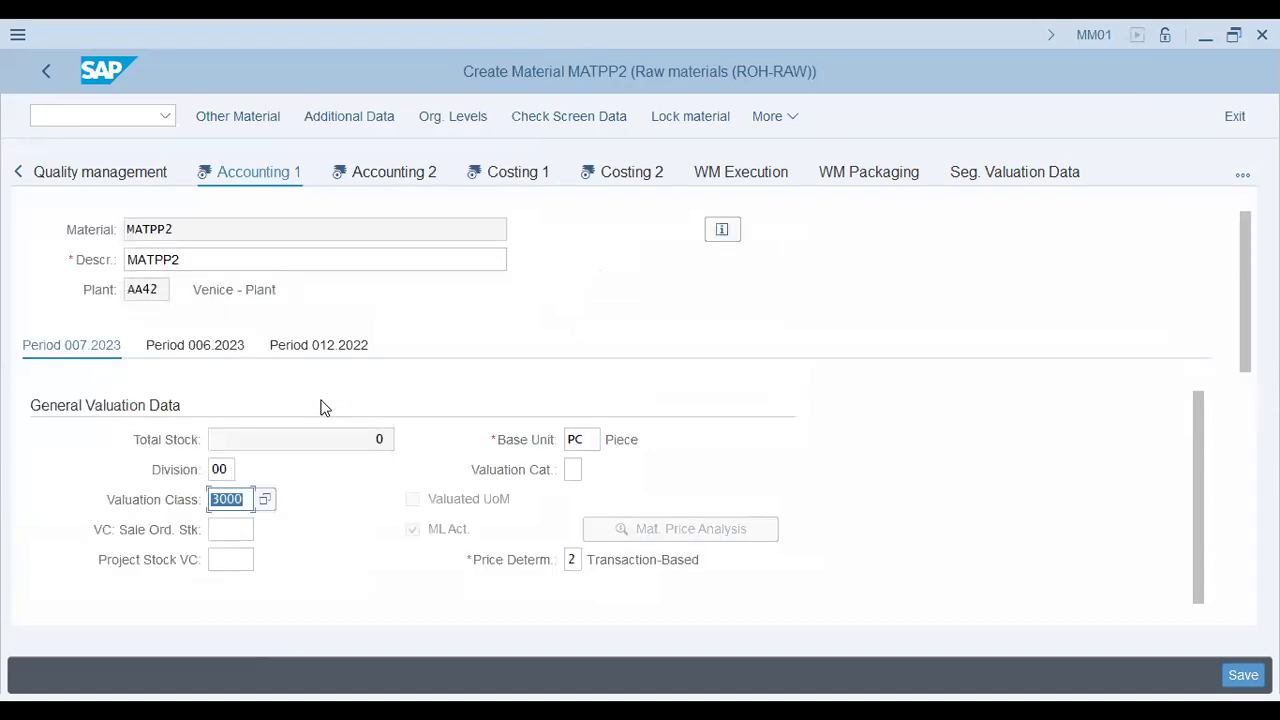
Enter a standard price of 101 PKR in Accounting 1, keeping price unit 1 and price control V.
scroll(322, 406, "down", 5)
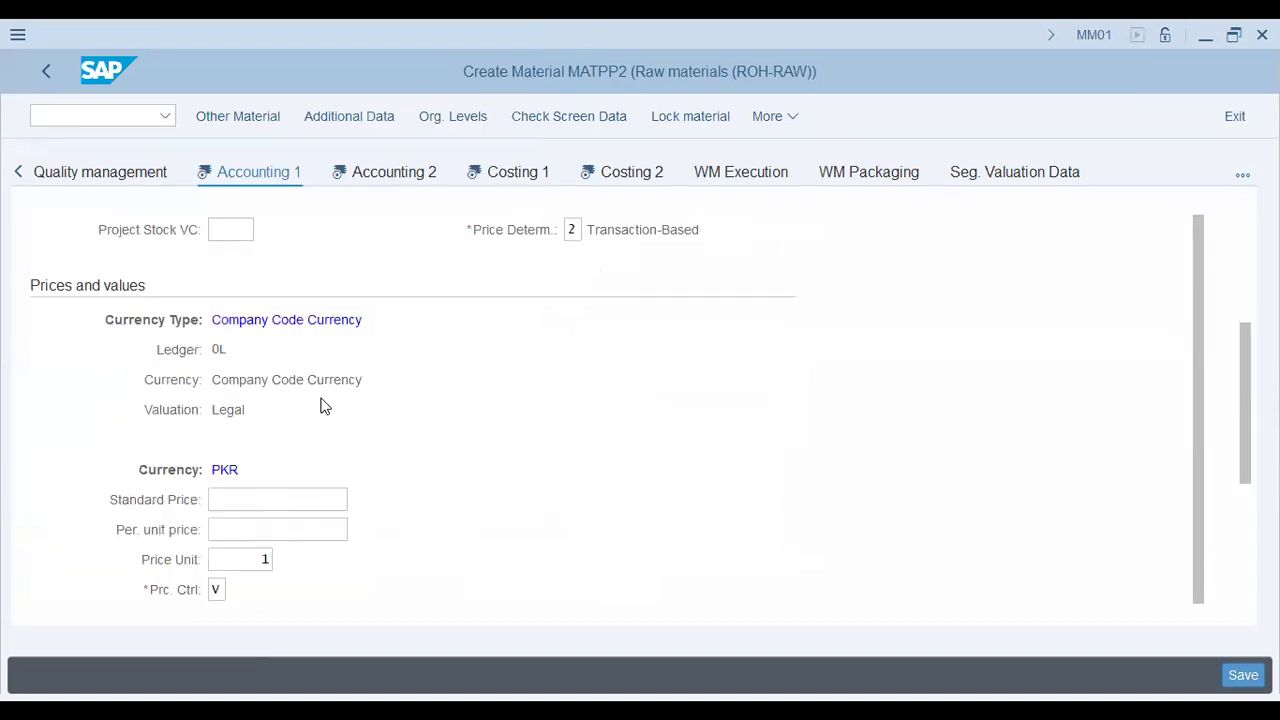
left_click(296, 499)
type("101")
key("Tab")
key("Tab")
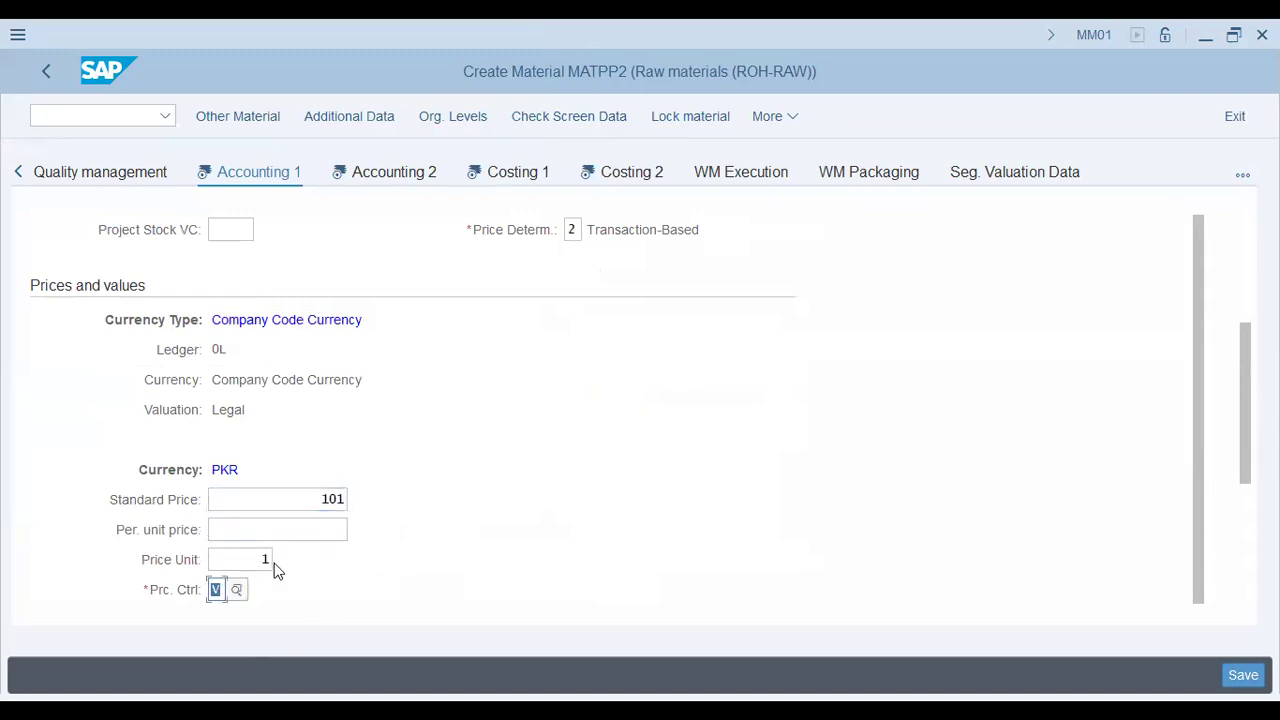
left_click(215, 590)
key("Return")
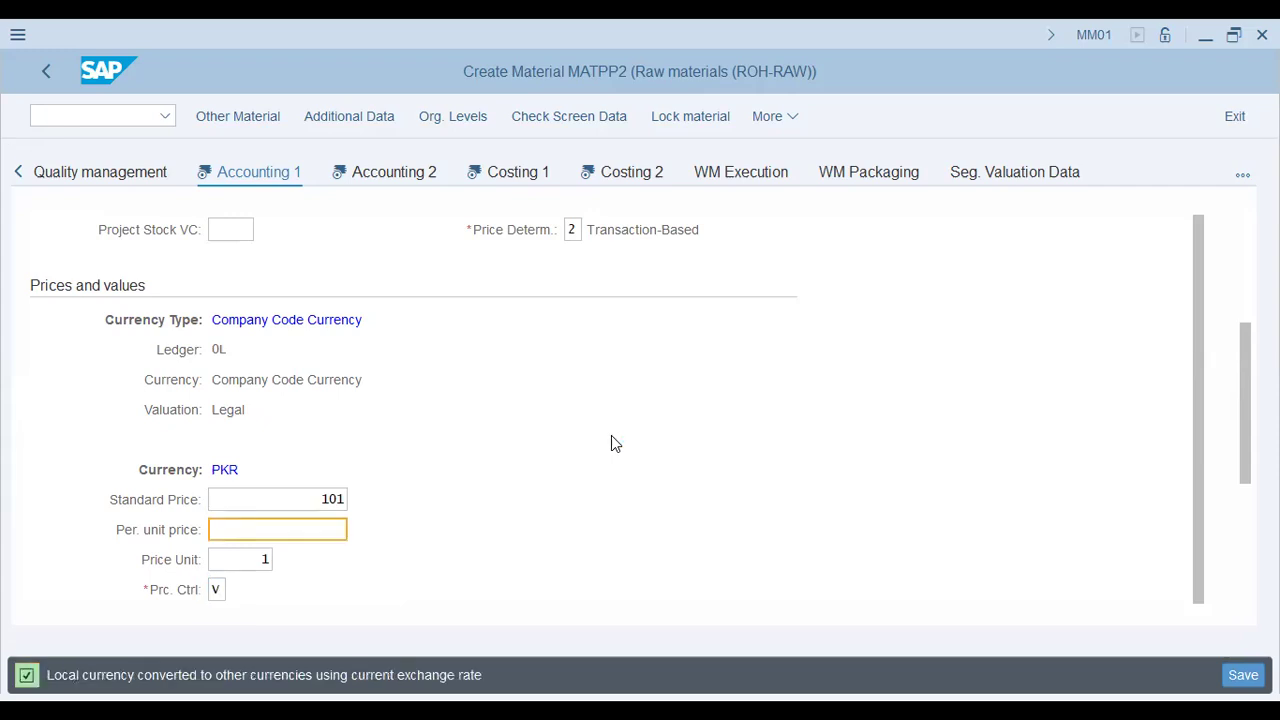
Recheck the valuation class and price data, and proceed to the Accounting 2 view, accepting the moving average price warning.
scroll(612, 438, "up", 3)
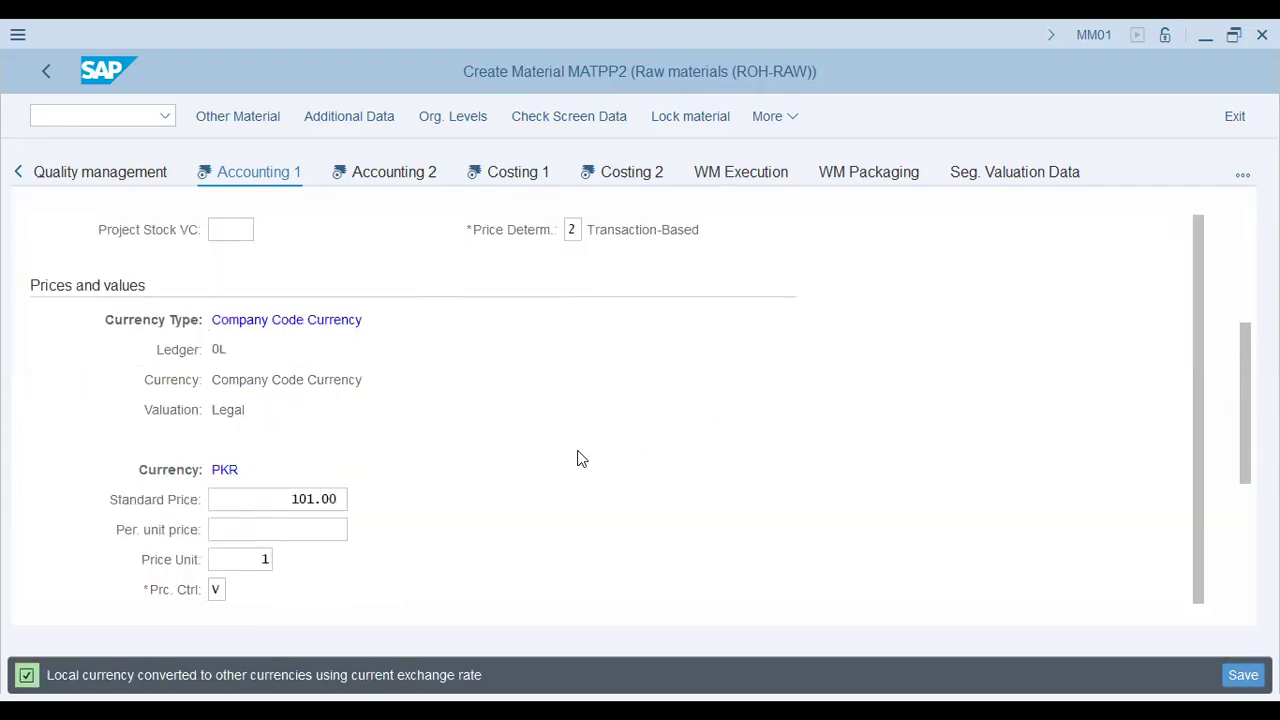
left_click(240, 439)
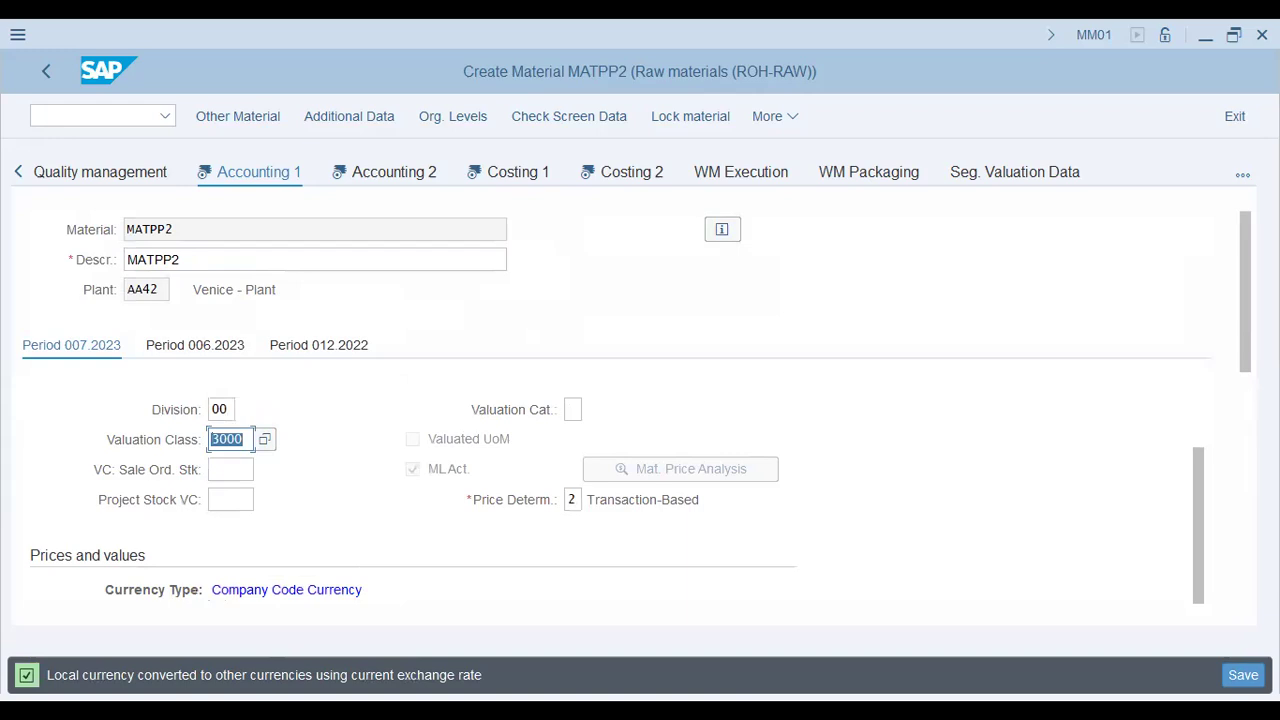
scroll(373, 516, "down", 3)
scroll(373, 516, "down", 3)
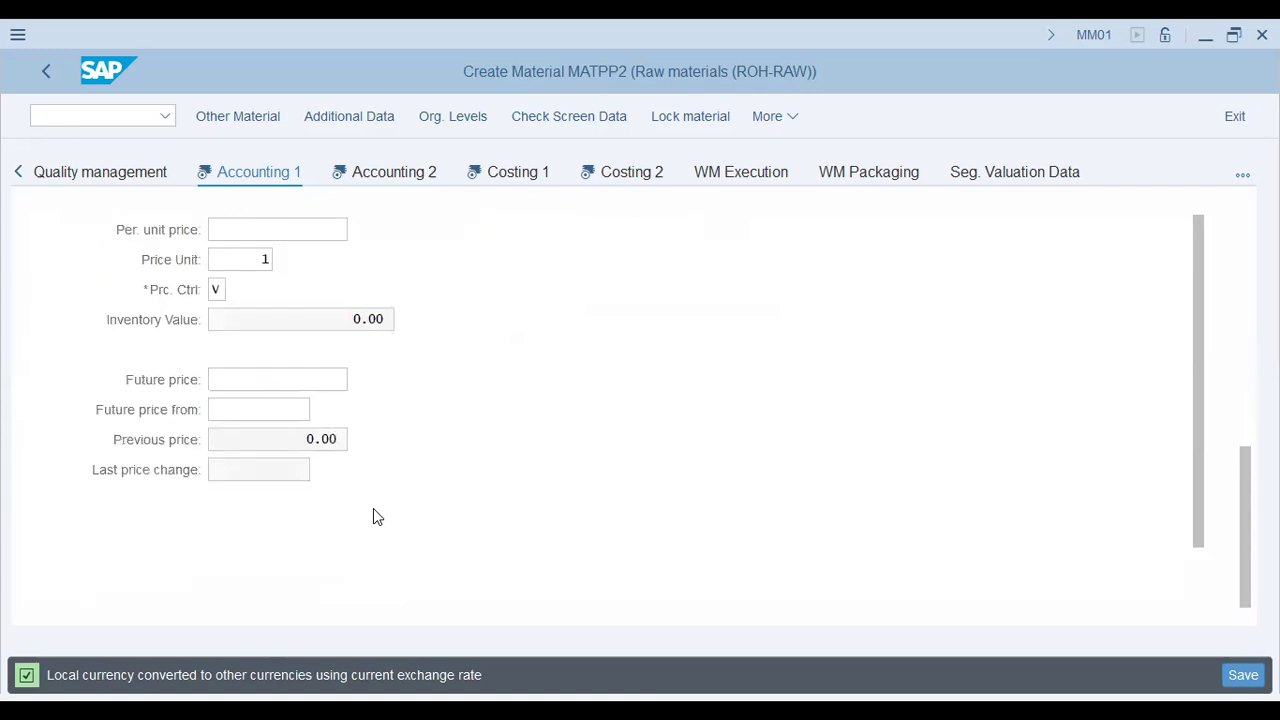
left_click(400, 183)
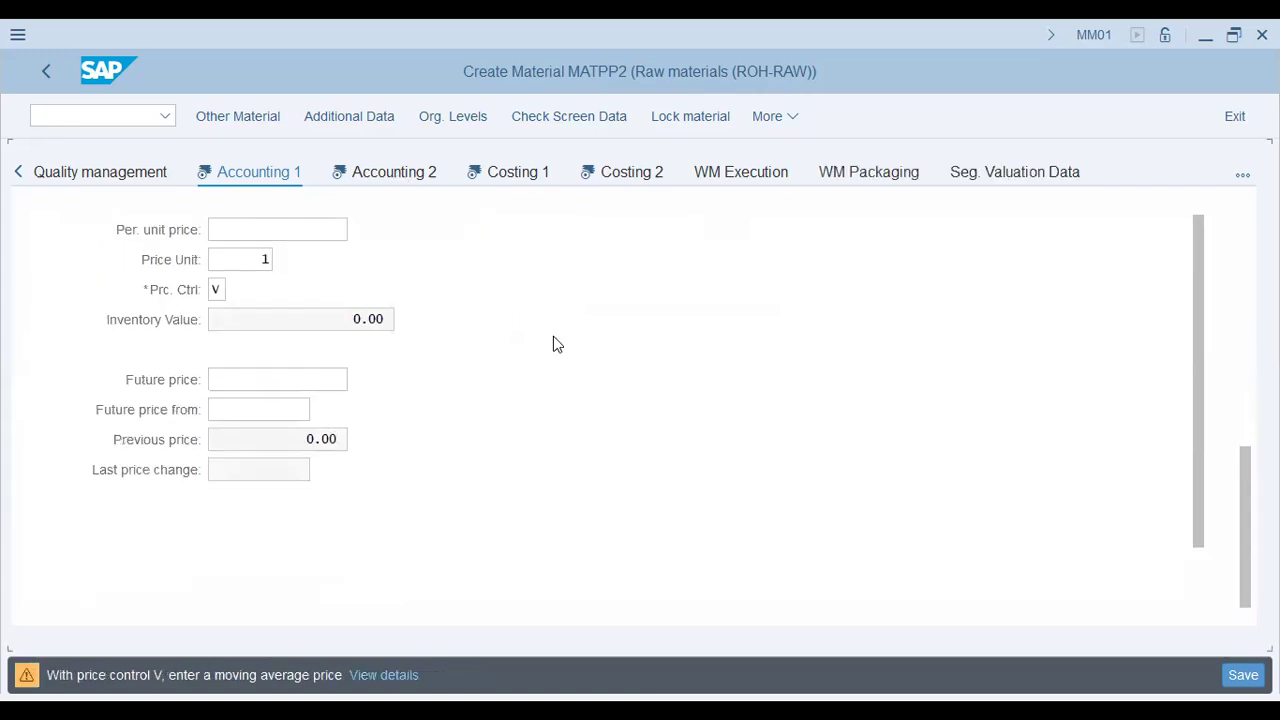
key("Return")
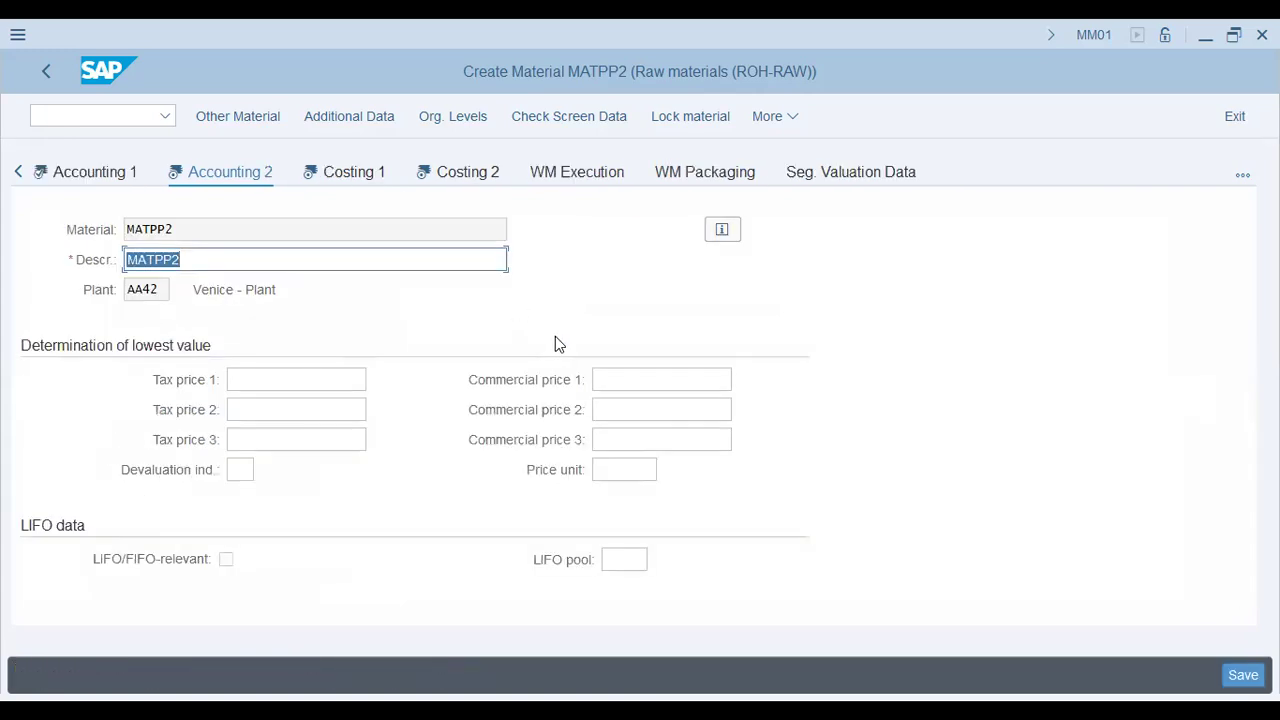
Look through the Costing 1 view and the planned prices and valuation data in Costing 2.
left_click(377, 176)
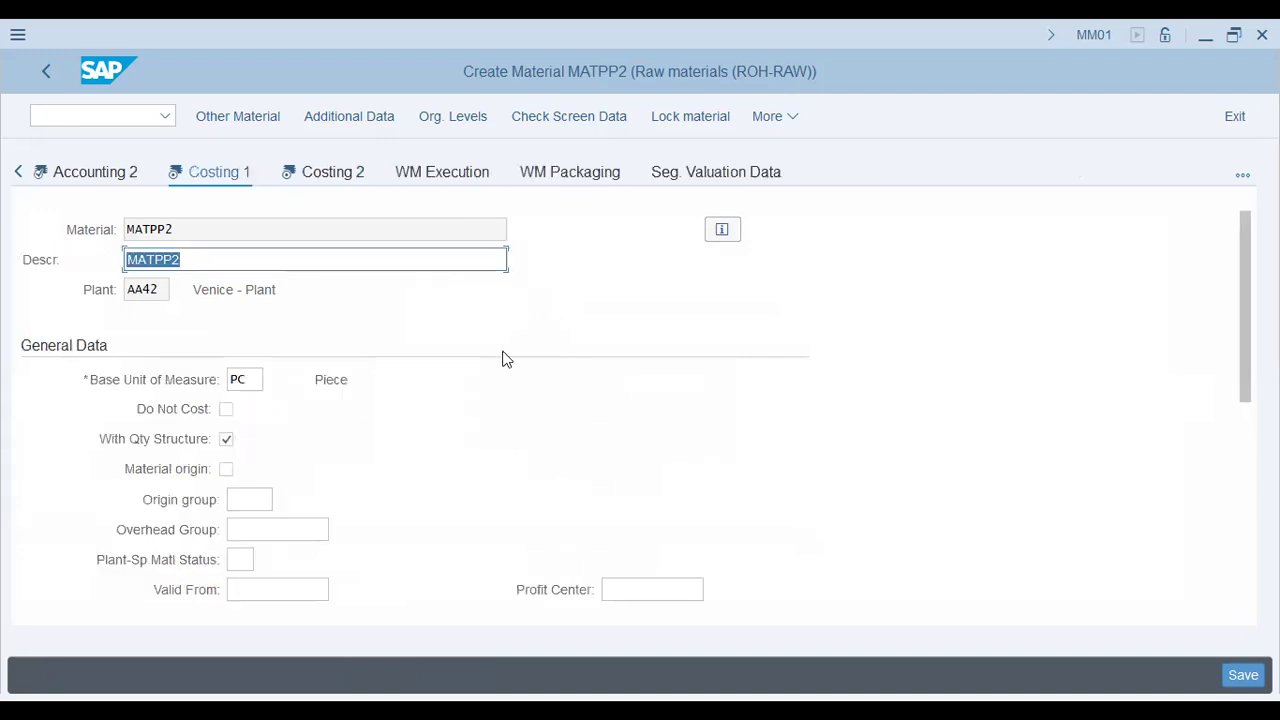
scroll(410, 440, "down", 3)
left_click(663, 410)
scroll(334, 503, "down", 5)
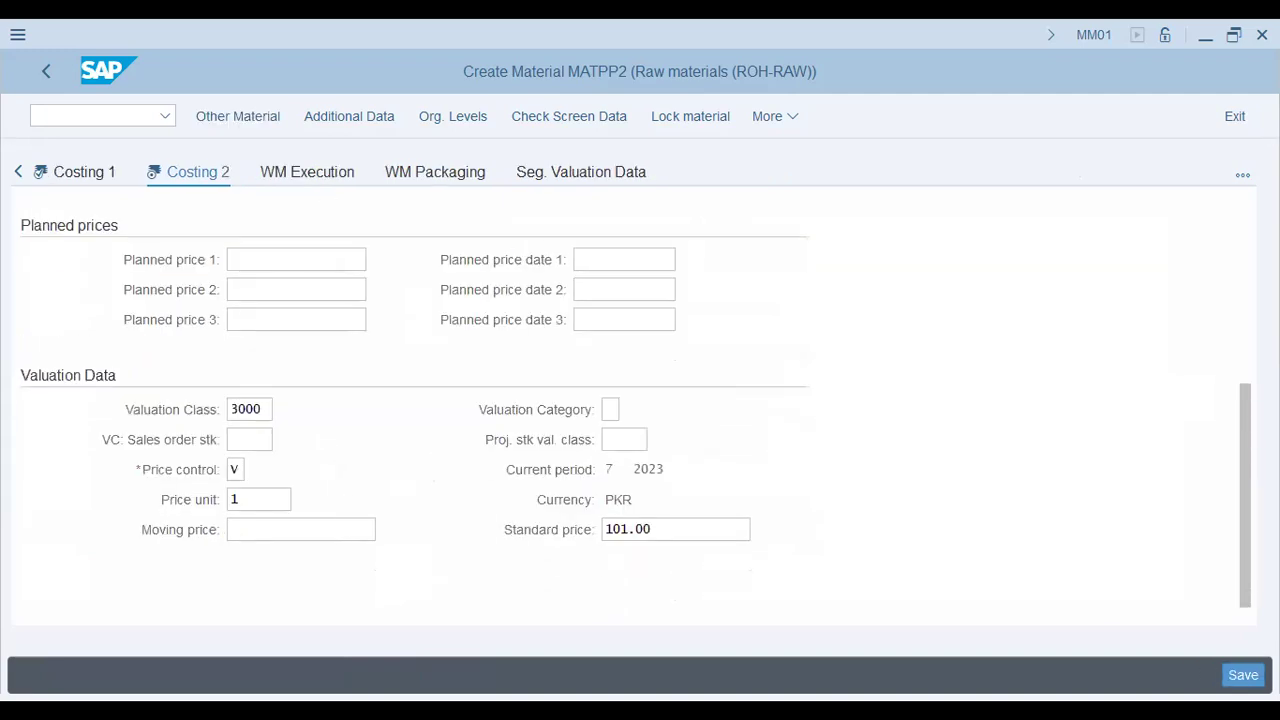
Accept the moving average price warnings in Costing 2 and return to the Costing 1 view.
left_click(593, 403)
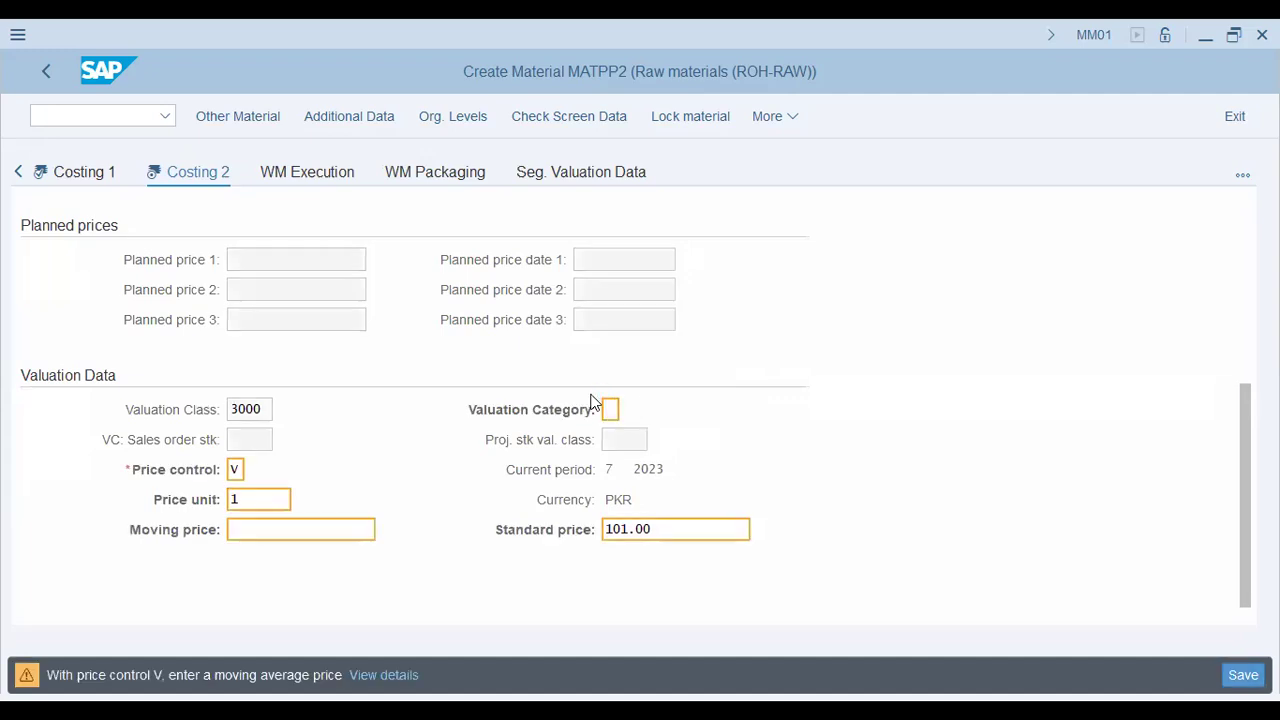
key("Return")
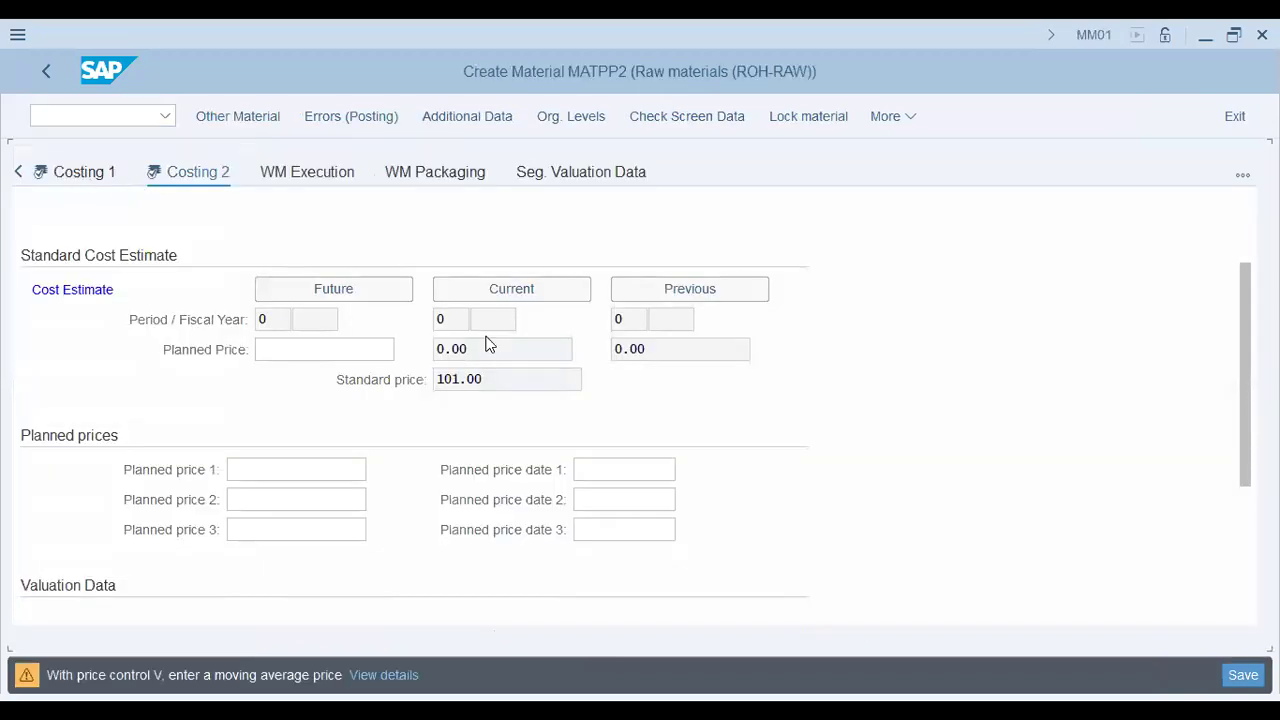
key("Return")
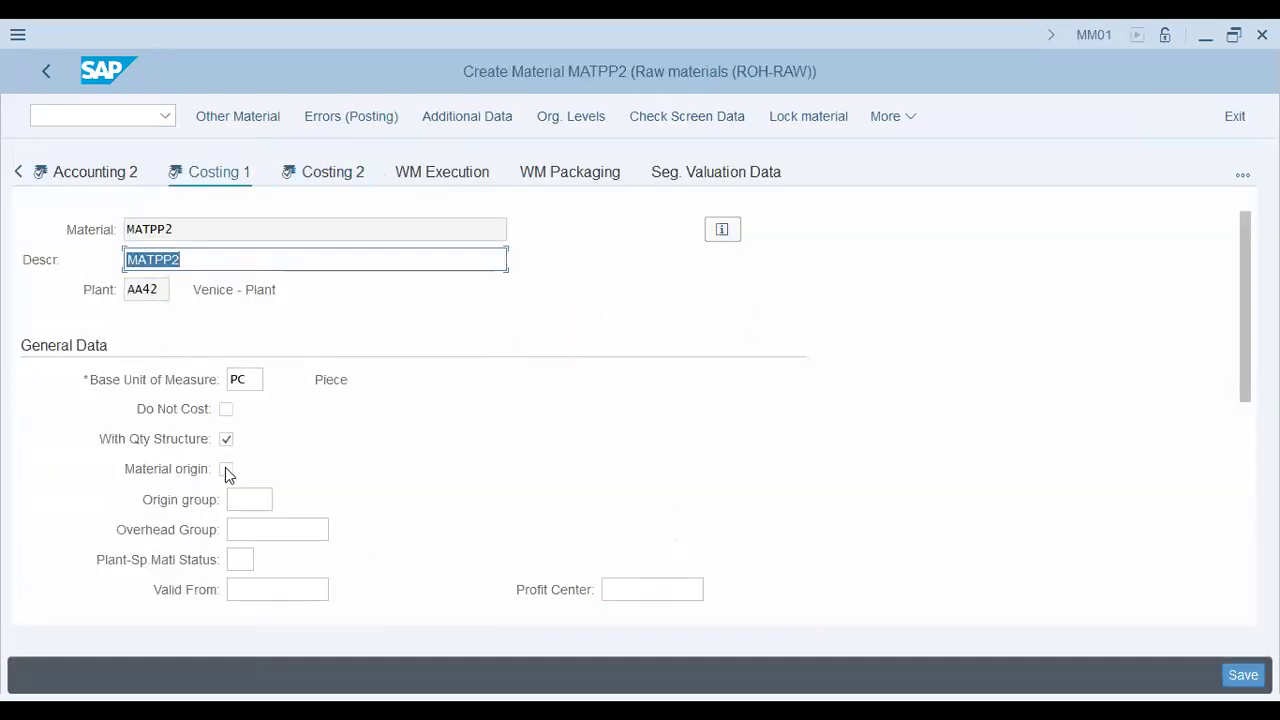
Look through the general and quantity structure data in Costing 1, including the list of BOM usage options.
left_click(255, 529)
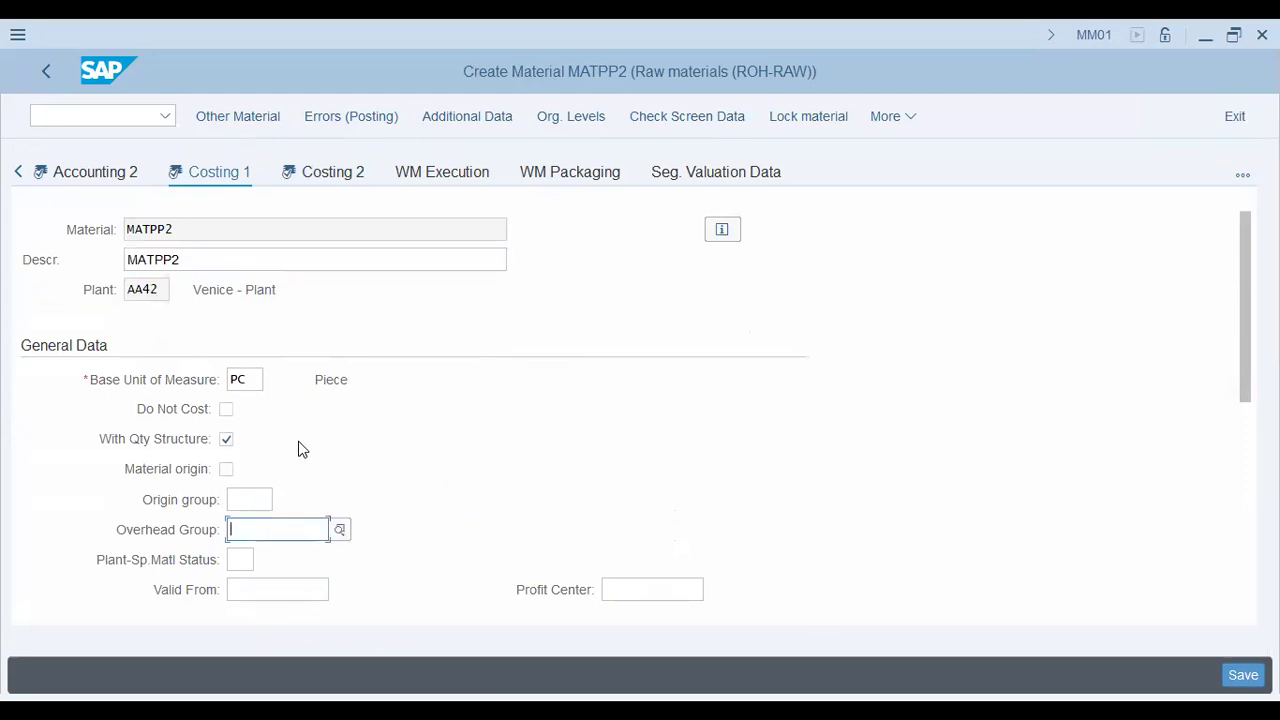
scroll(299, 445, "down", 3)
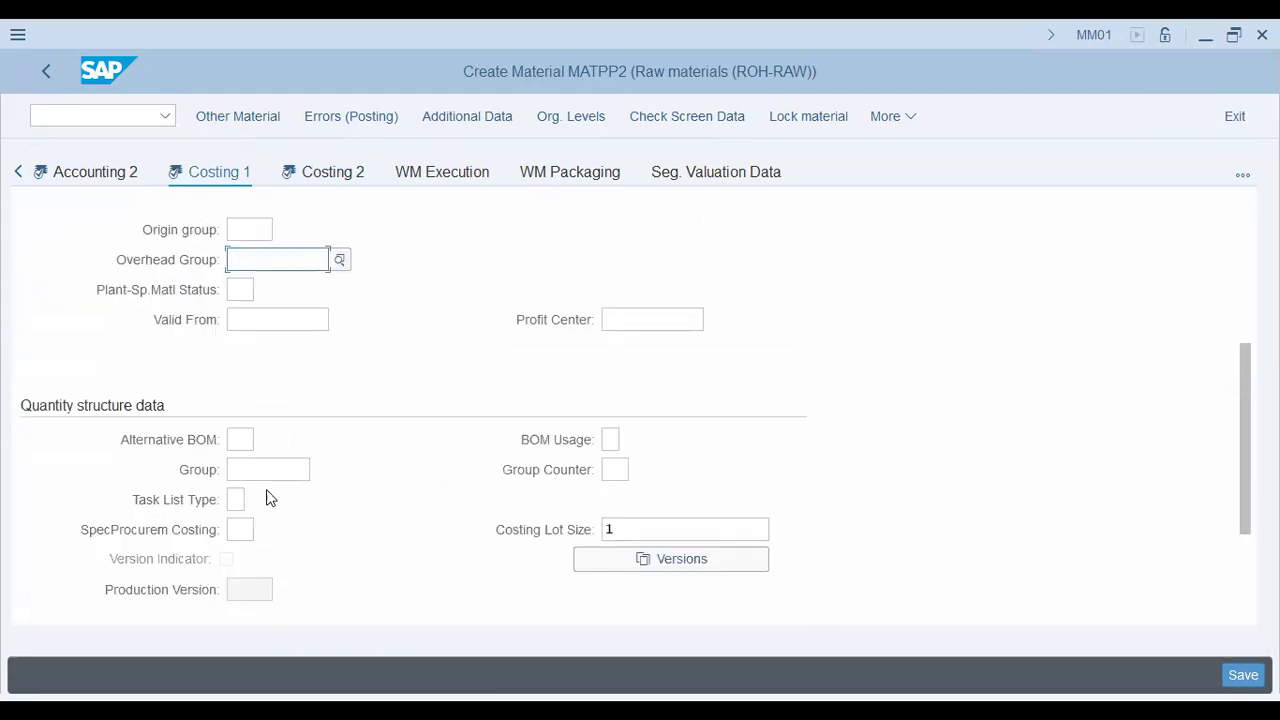
left_click(610, 437)
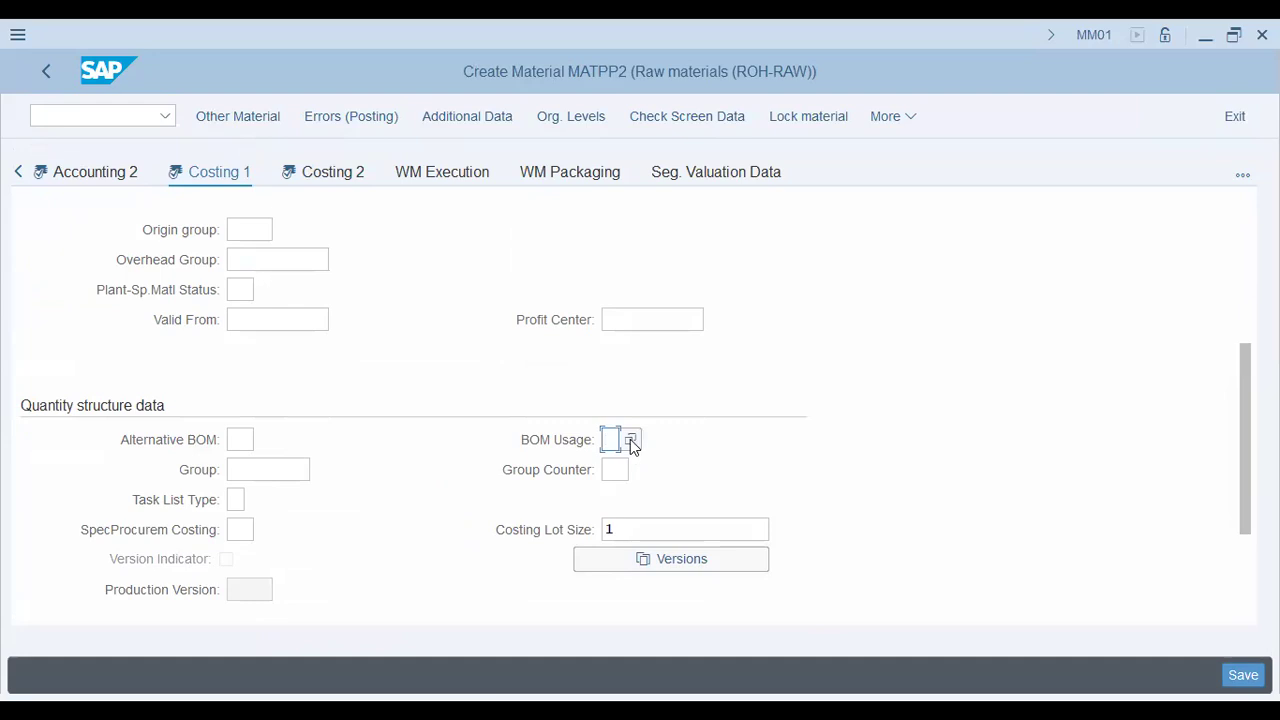
left_click(630, 439)
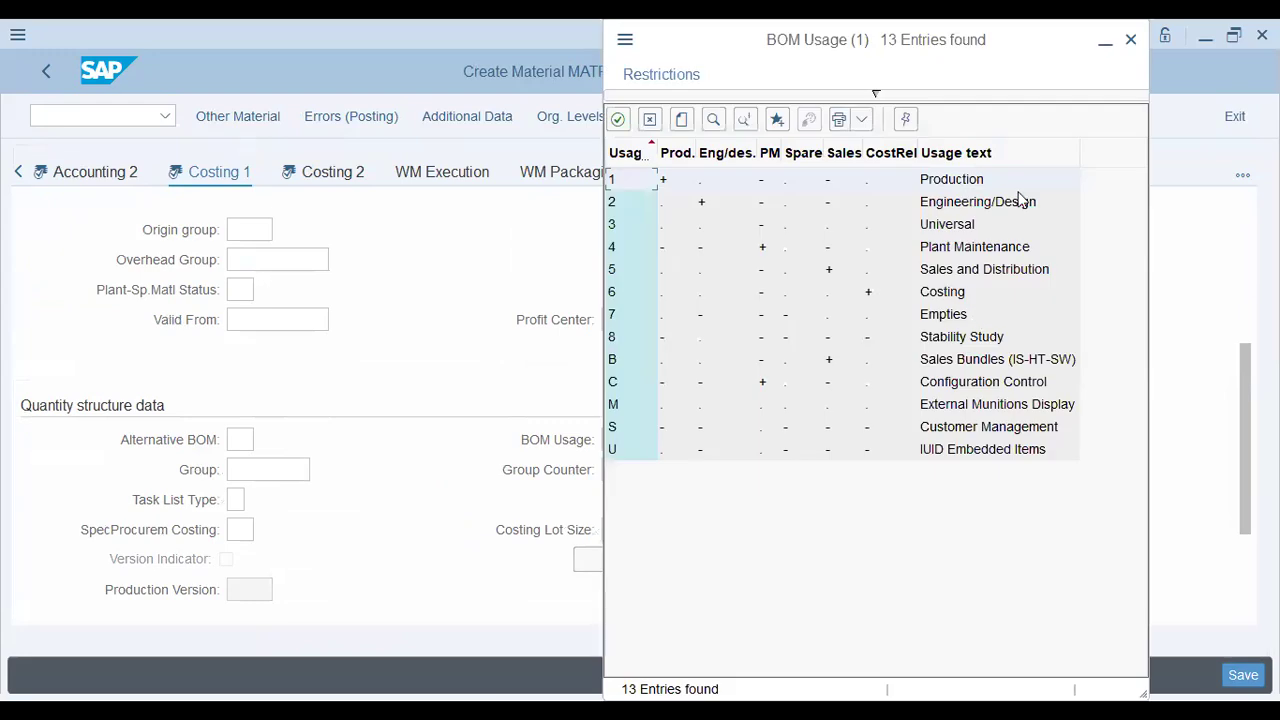
left_click(649, 120)
left_click(240, 529)
scroll(283, 494, "down", 1)
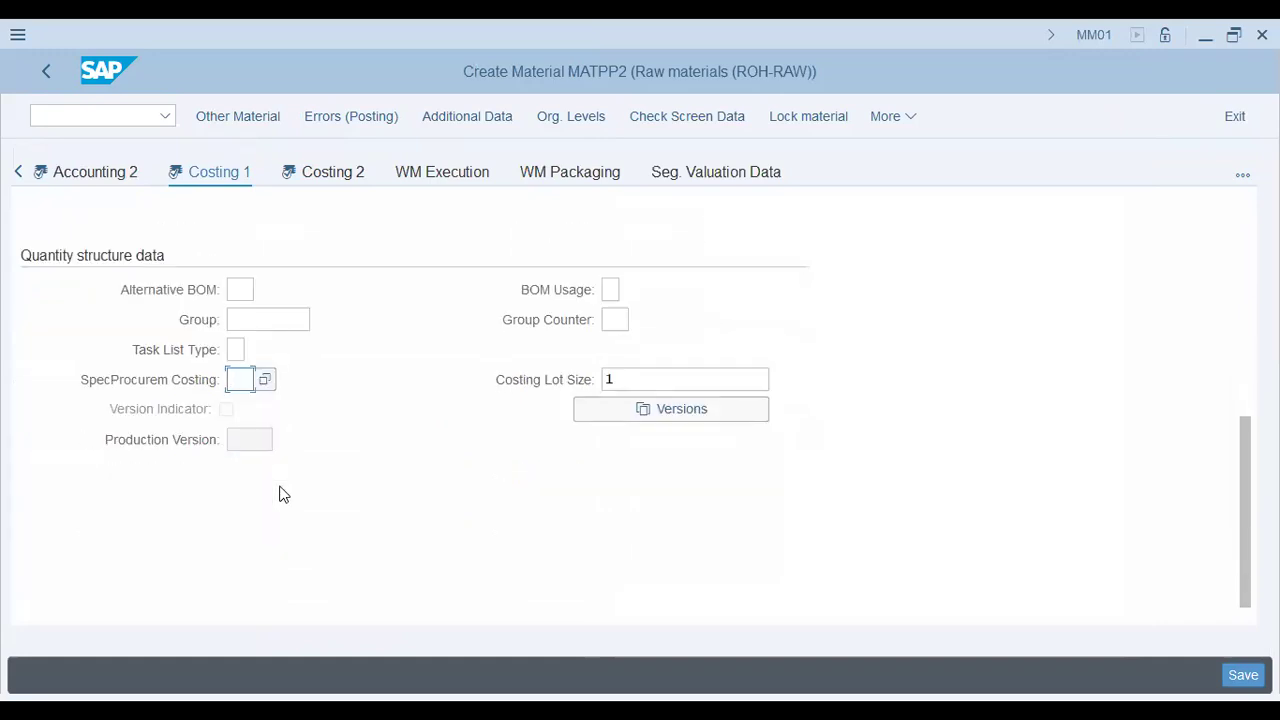
scroll(280, 491, "up", 5)
left_click(249, 497)
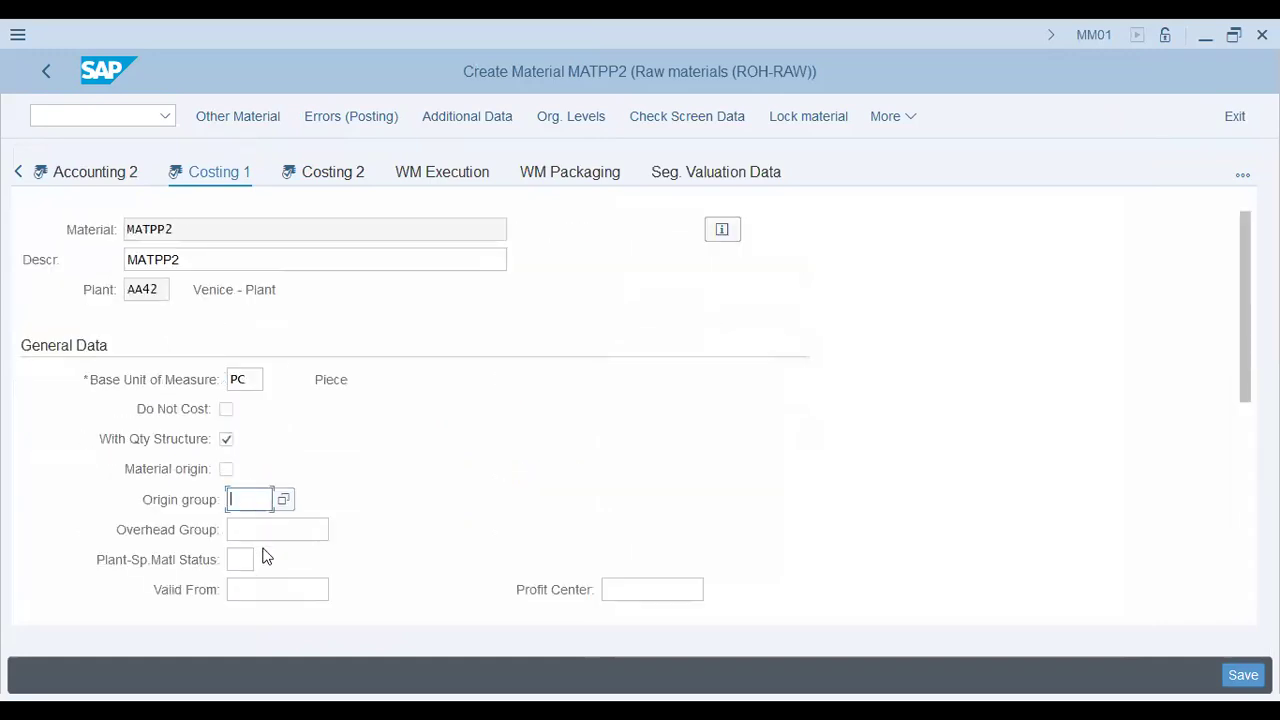
left_click(263, 589)
scroll(272, 545, "down", 1)
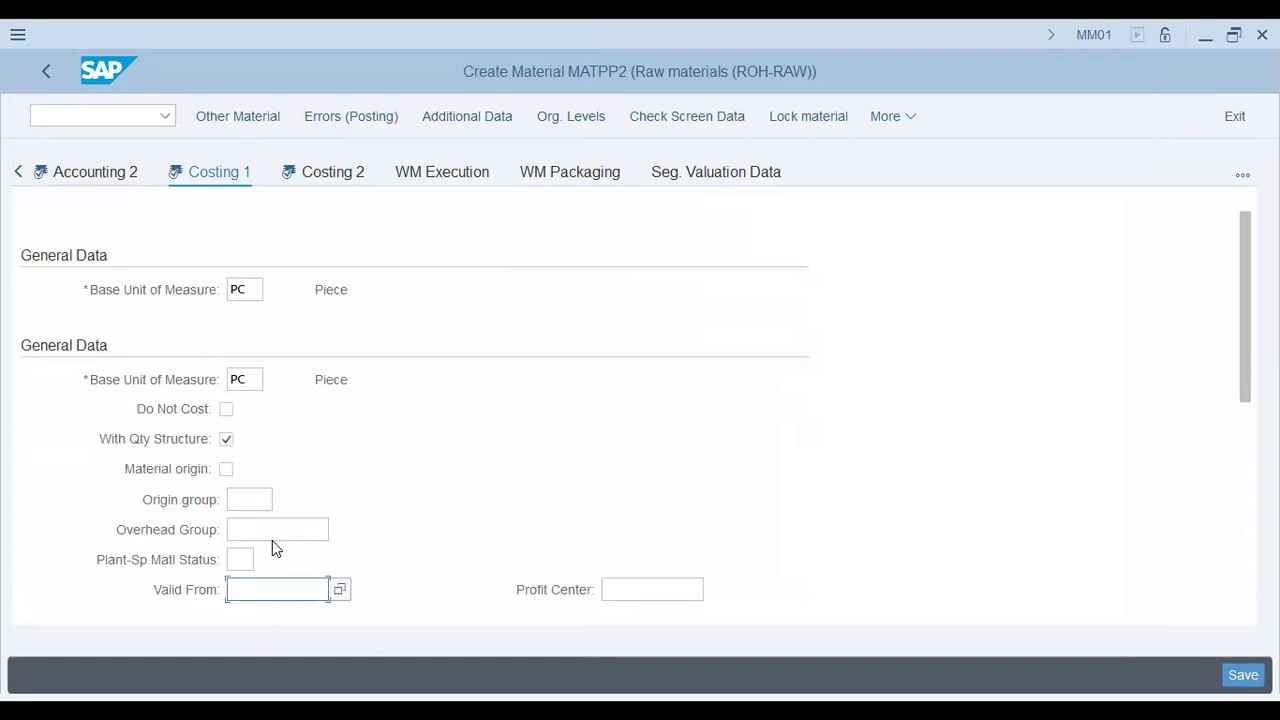
Go back to the Accounting 1 view and review its general valuation data and the prices and values.
left_click(16, 172)
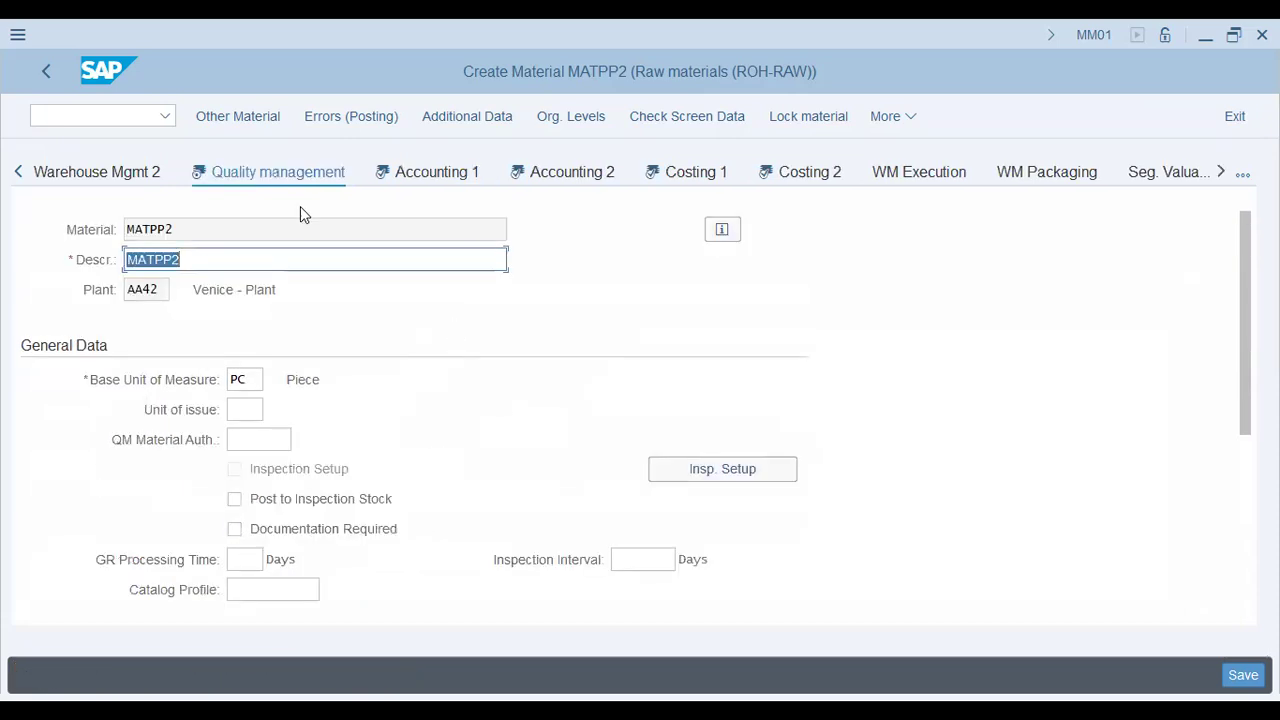
left_click(415, 180)
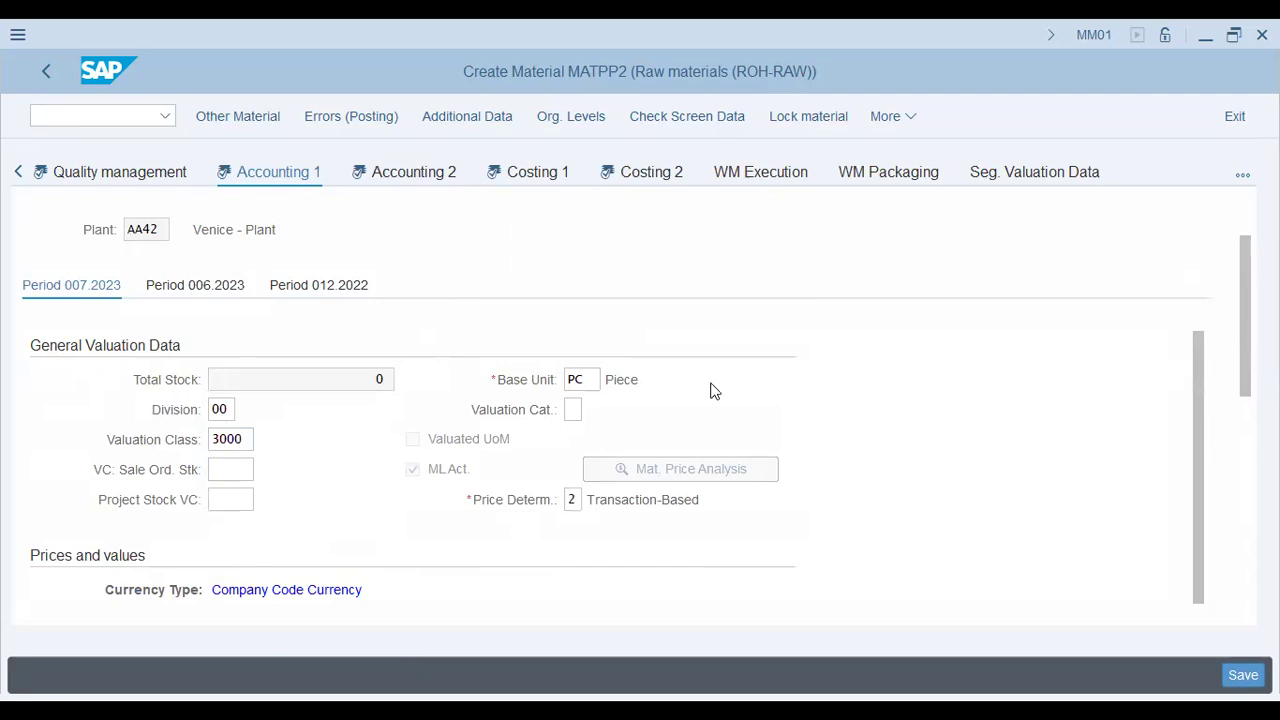
left_click(573, 410)
scroll(645, 400, "down", 3)
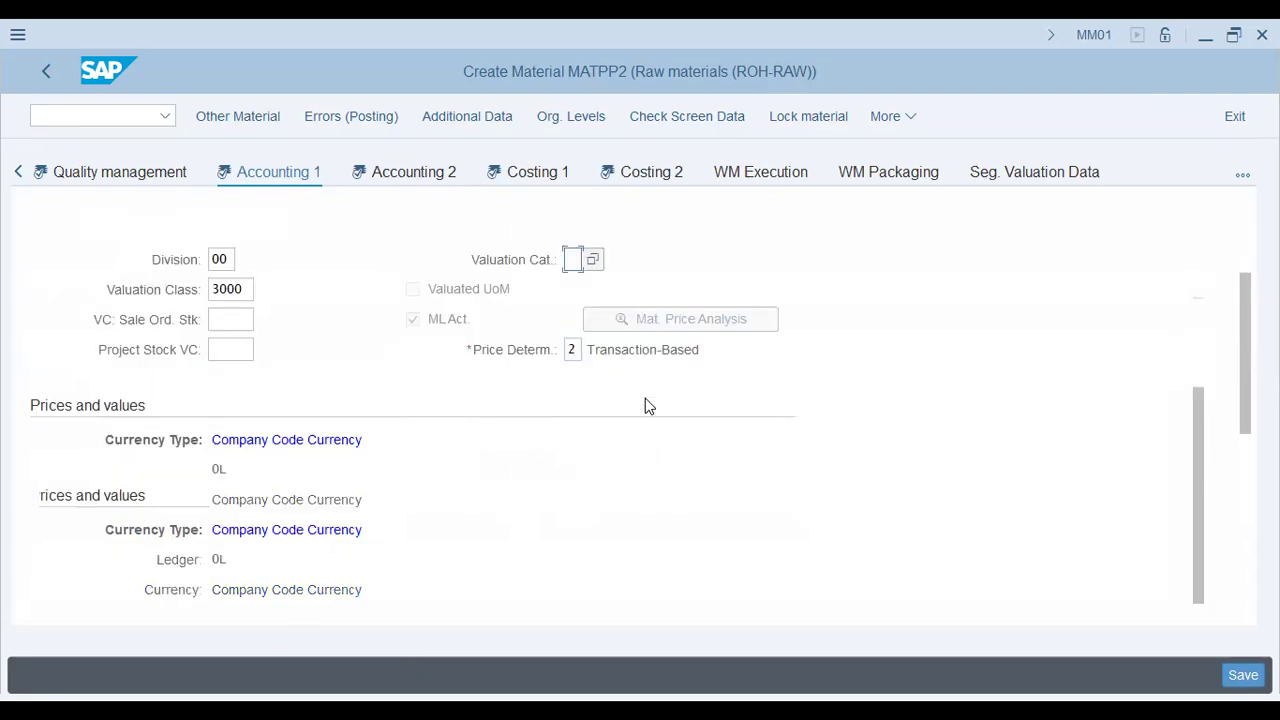
scroll(645, 406, "down", 2)
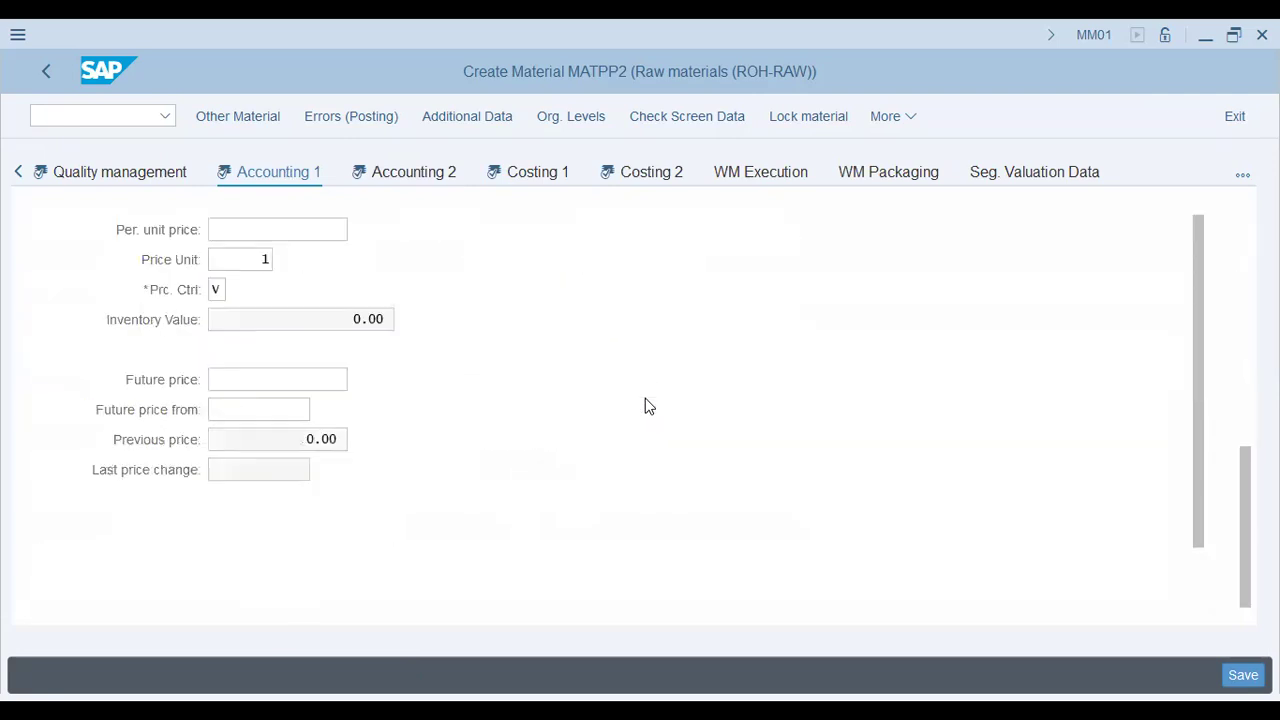
scroll(645, 406, "up", 5)
left_click(238, 534)
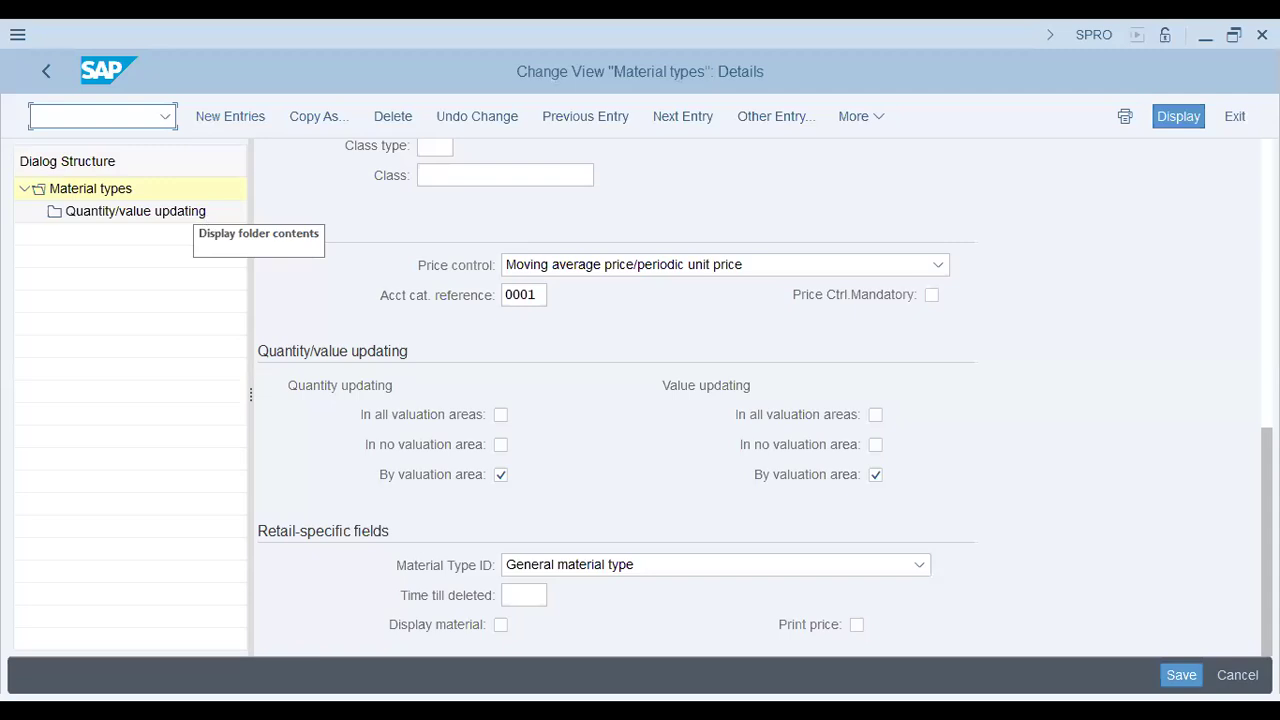
Run transaction OKKN in the other session and view the control and quantity structure settings of costing variant PPC1.
type("/n oms2")
key("Return")
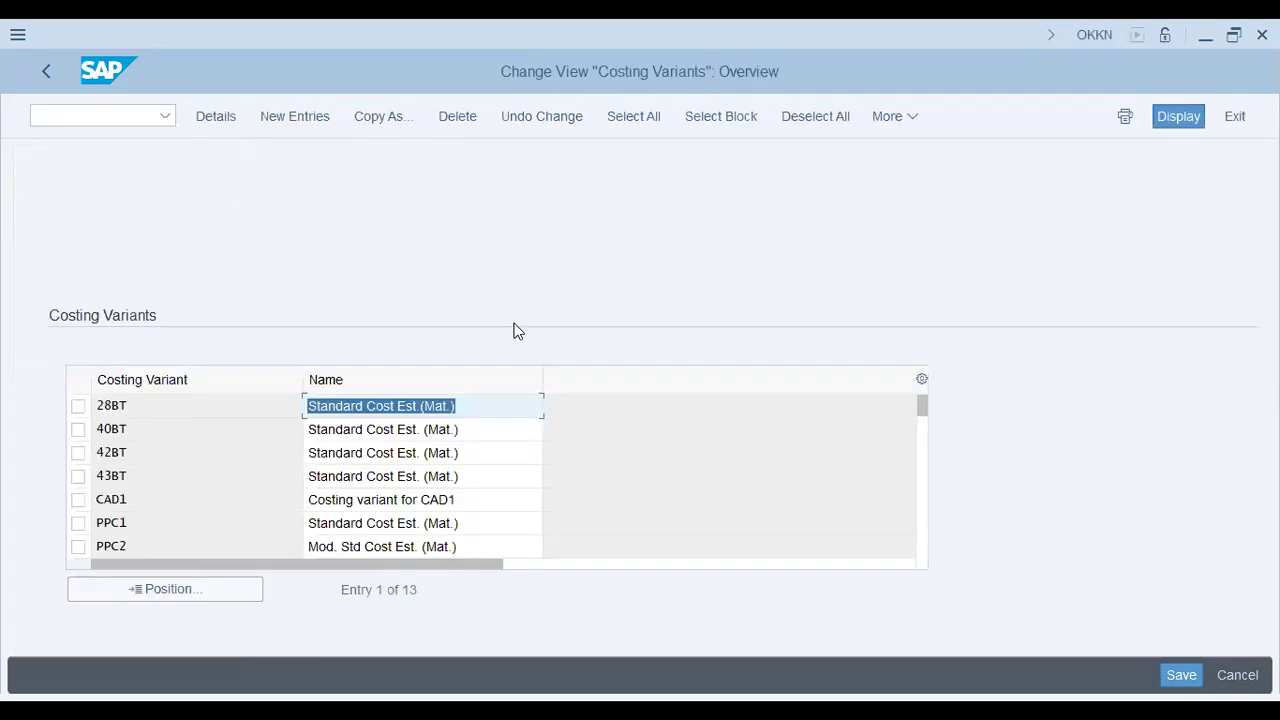
left_click(158, 478)
left_click(484, 522)
left_click(488, 520)
left_click(729, 479)
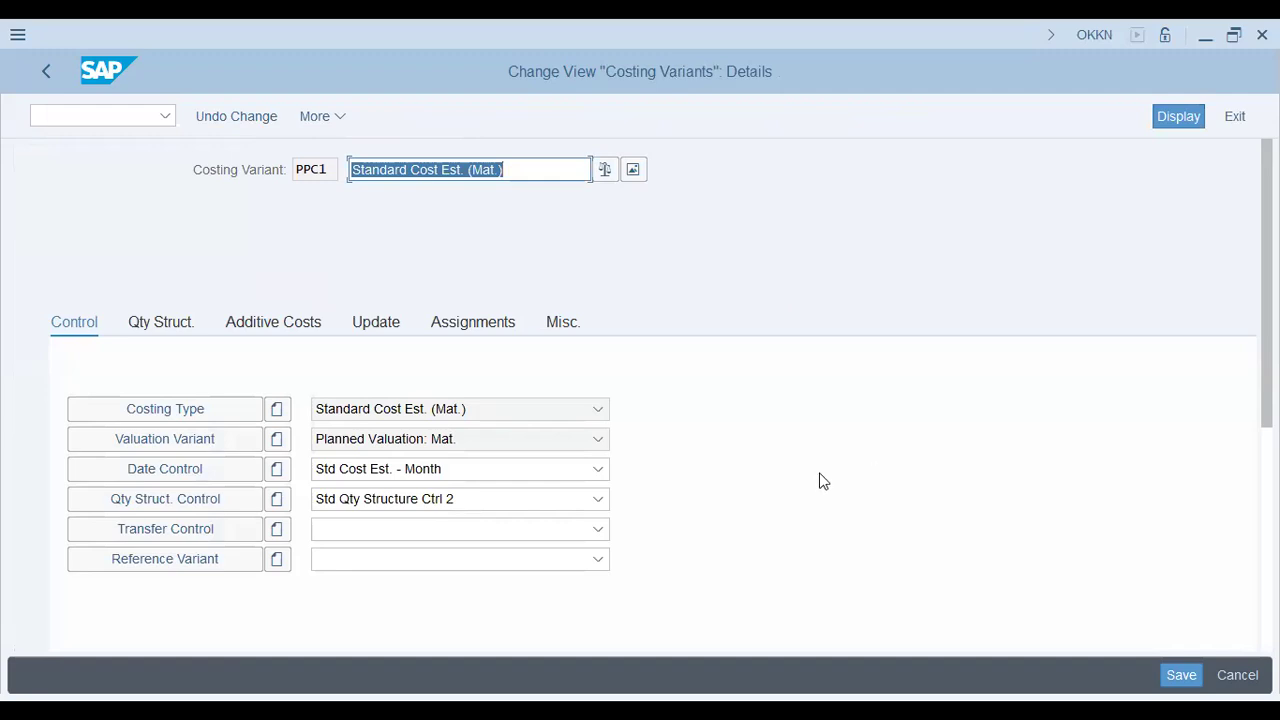
left_click(156, 322)
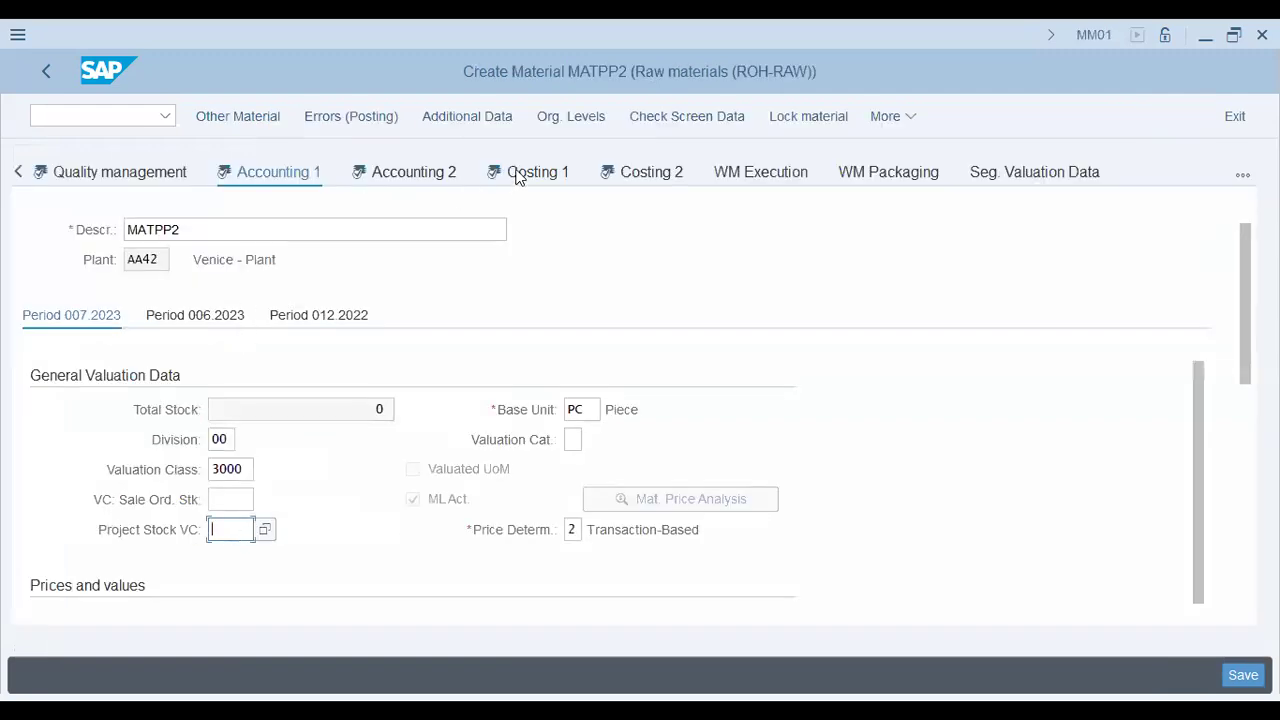
Proceed from Accounting 1 to Costing 1 past the moving average price warning, and recheck the control settings of costing variant PPC1.
key("Return")
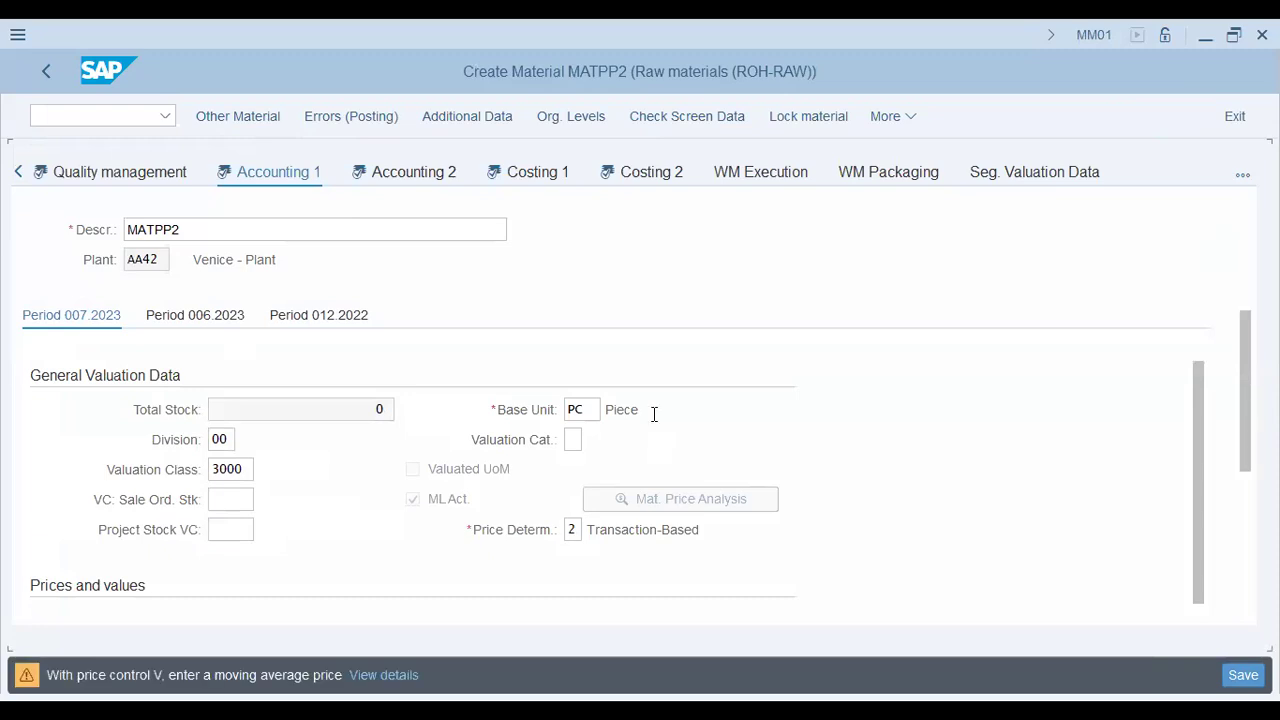
key("Return")
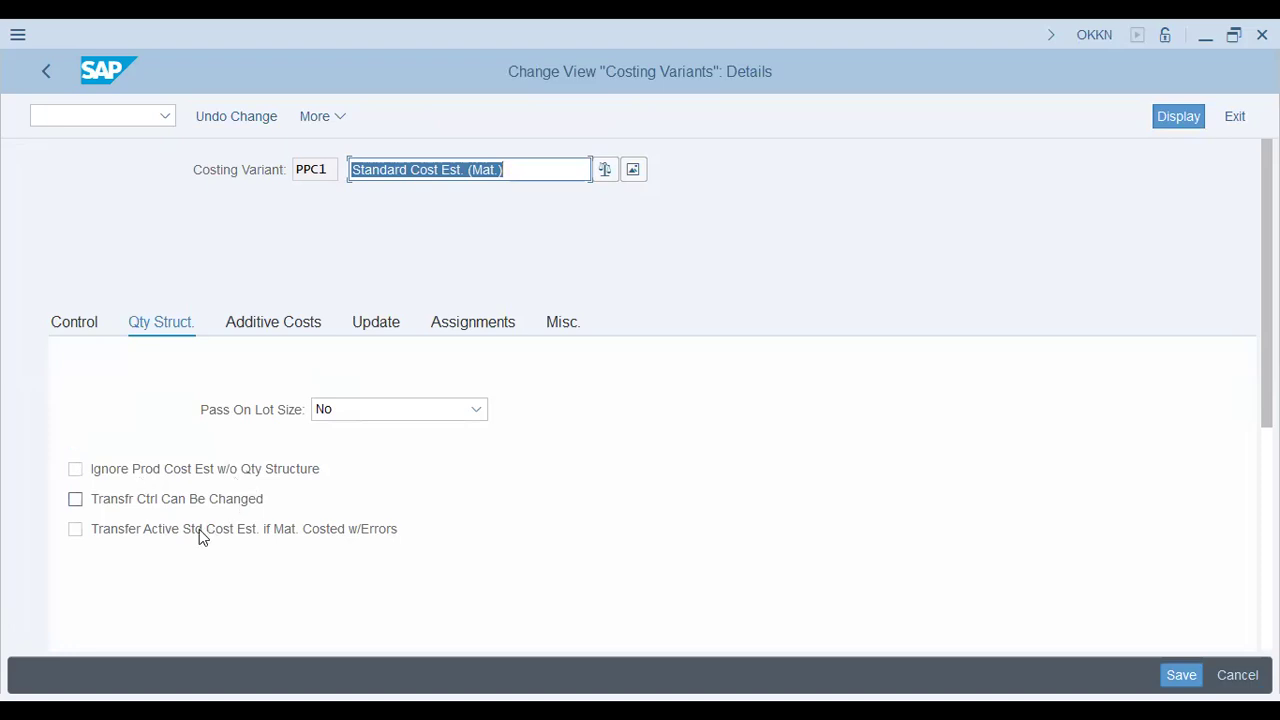
left_click(76, 323)
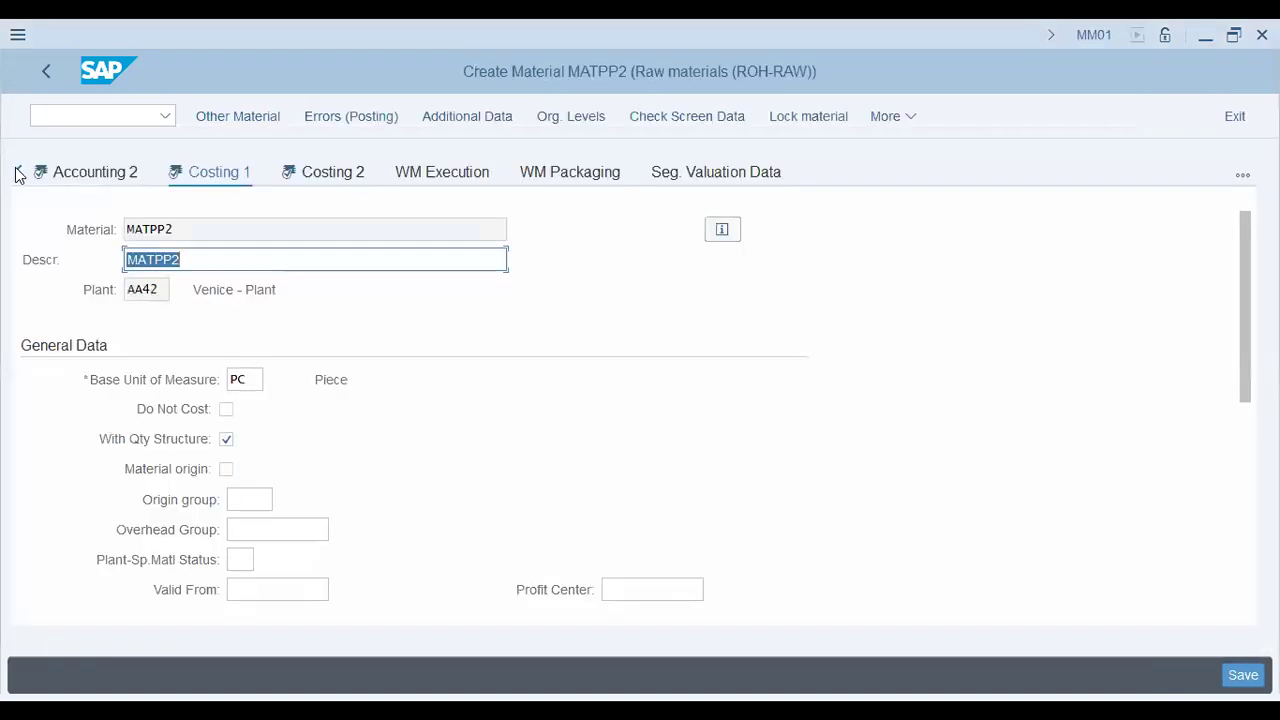
Return to the Work Scheduling view of material MATPP2.
left_click(16, 173)
left_click(18, 174)
left_click(18, 174)
left_click(19, 175)
left_click(19, 175)
left_click(19, 175)
left_click(19, 175)
left_click(19, 175)
left_click(19, 175)
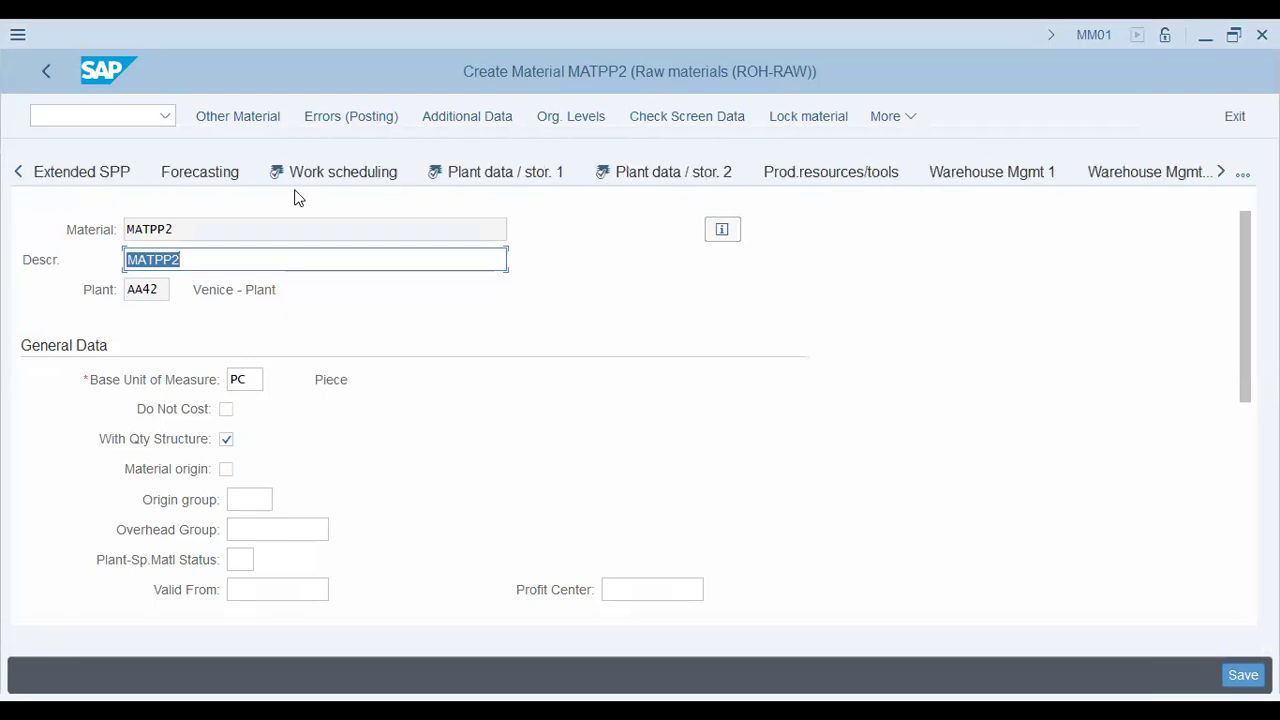
left_click(333, 176)
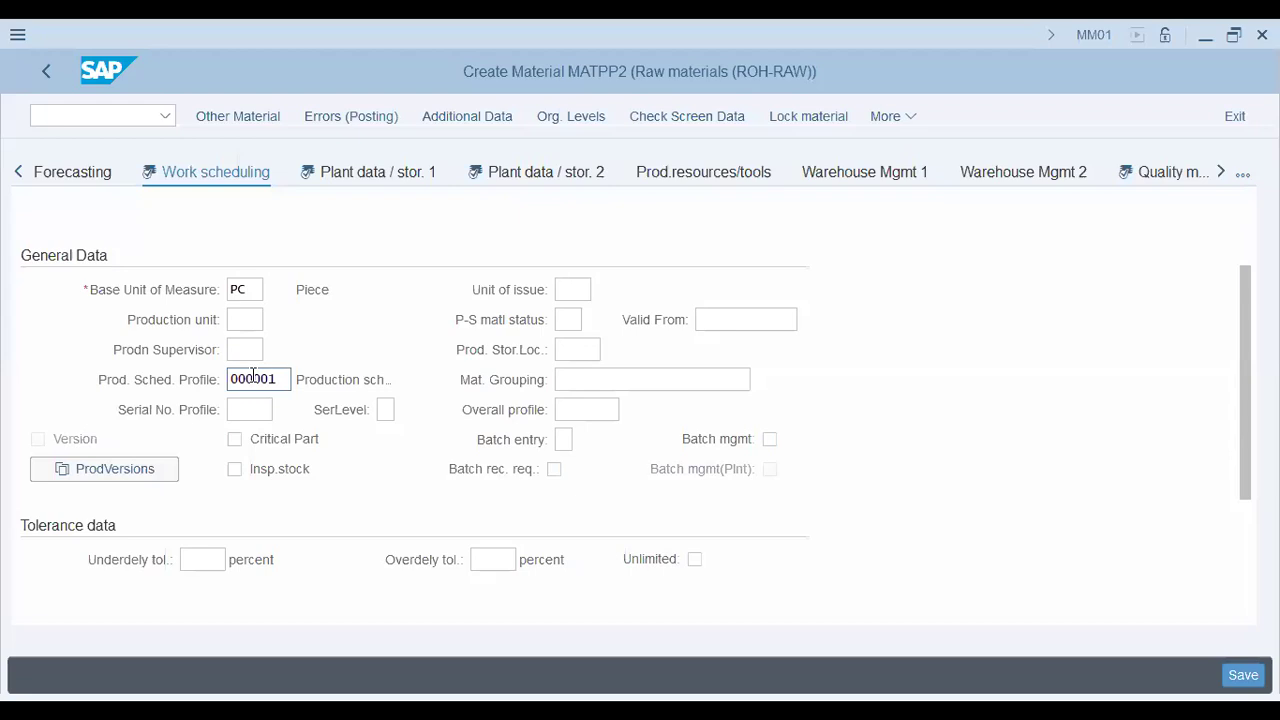
Check the production supervisor, production unit and production scheduling profile fields in the Work Scheduling general data.
left_click(240, 349)
left_click(246, 320)
left_click(271, 386)
double_click(278, 380)
left_click(245, 380)
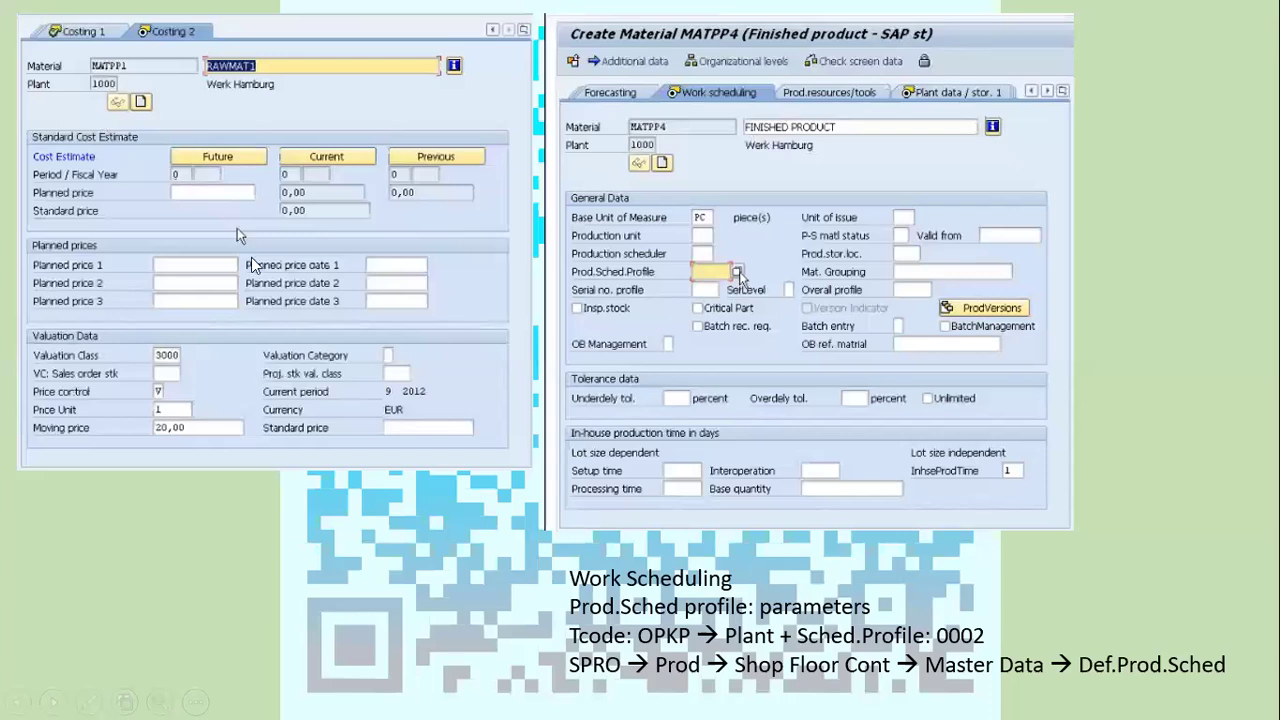
Run transaction OPKP in the configuration session and open the details of production scheduling profile 000001 for plant 0001.
type("/n opk")
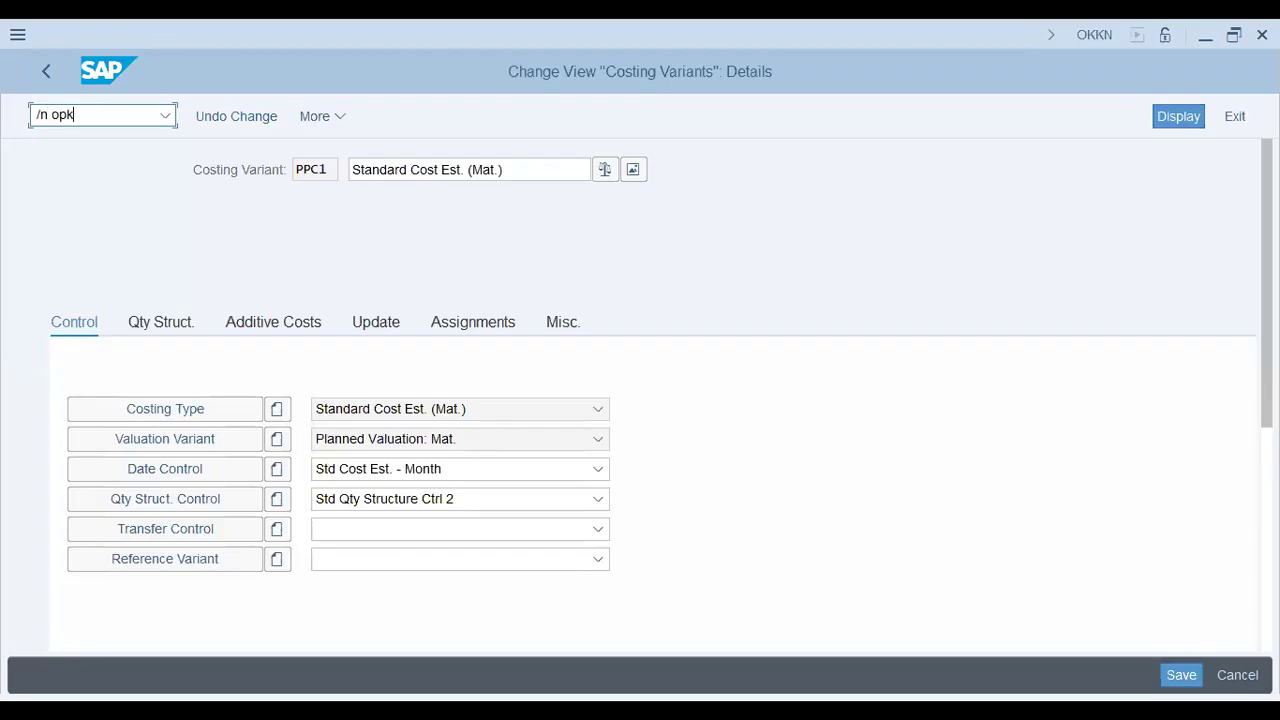
type("4")
key("Return")
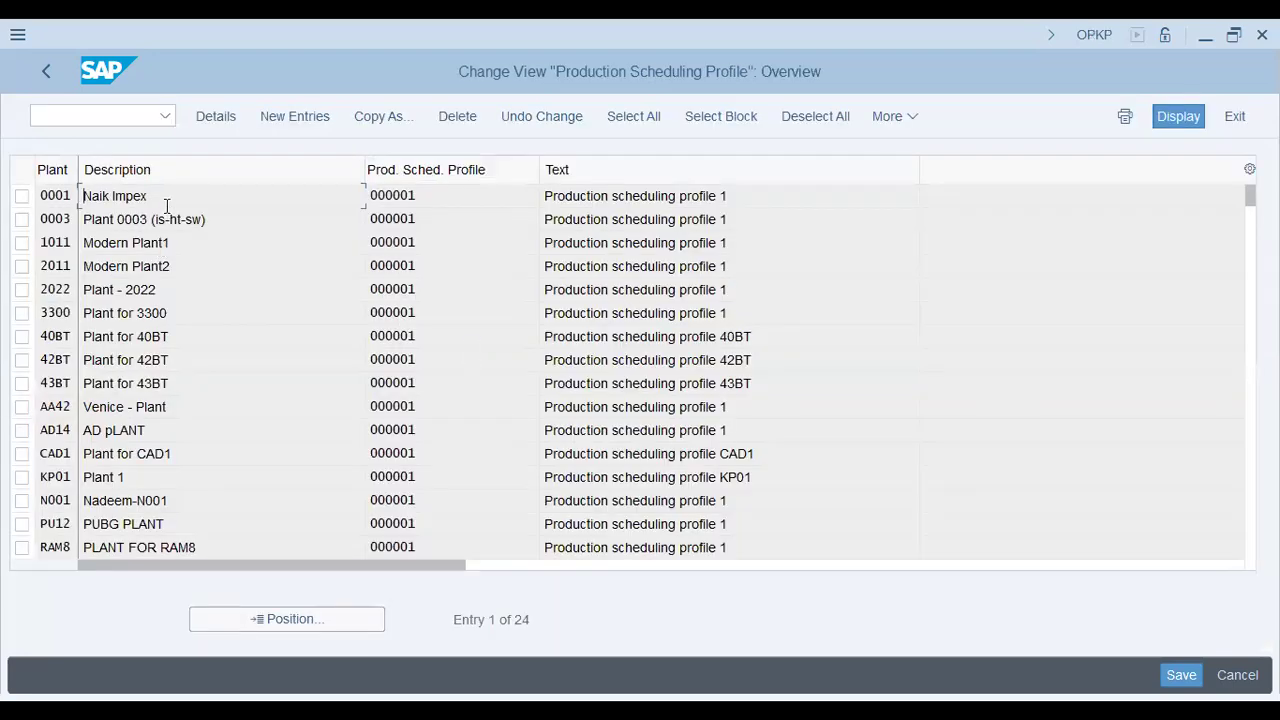
left_click(731, 195)
double_click(714, 196)
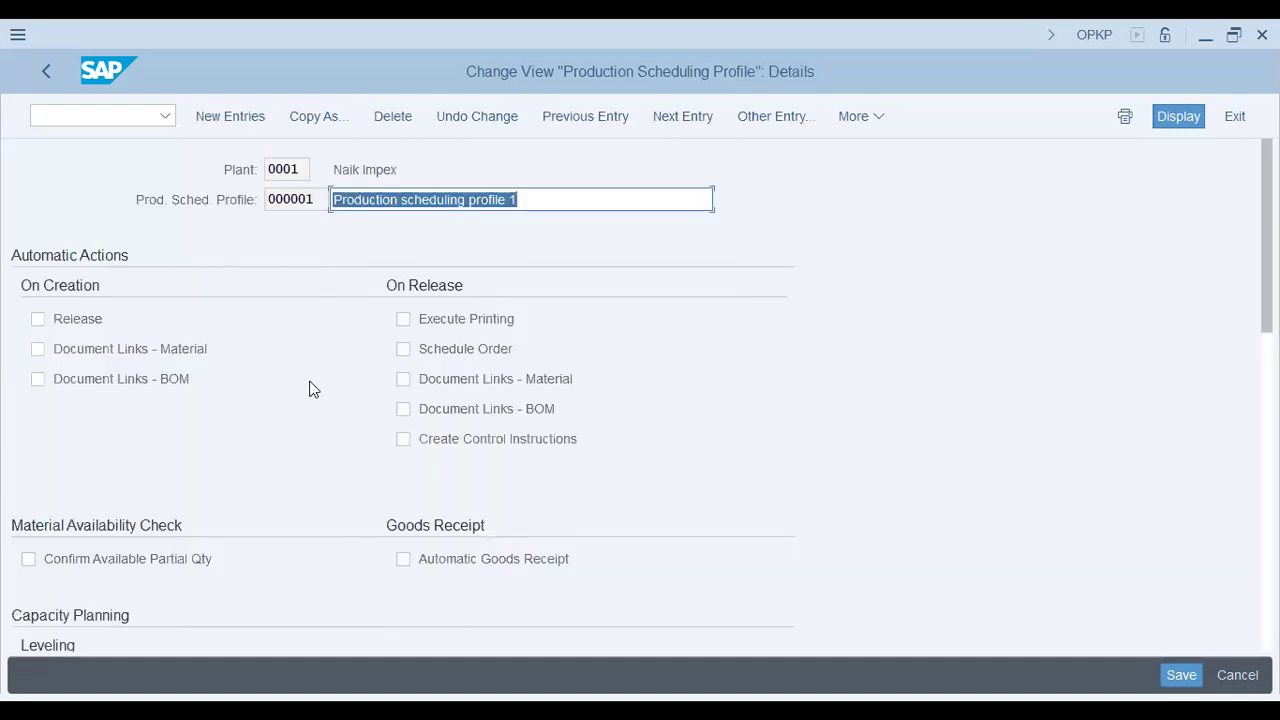
Examine the profile's automatic actions, capacity planning, batch, transport and order type settings, and return to MATPP2's production scheduling profile field.
scroll(240, 360, "down", 3)
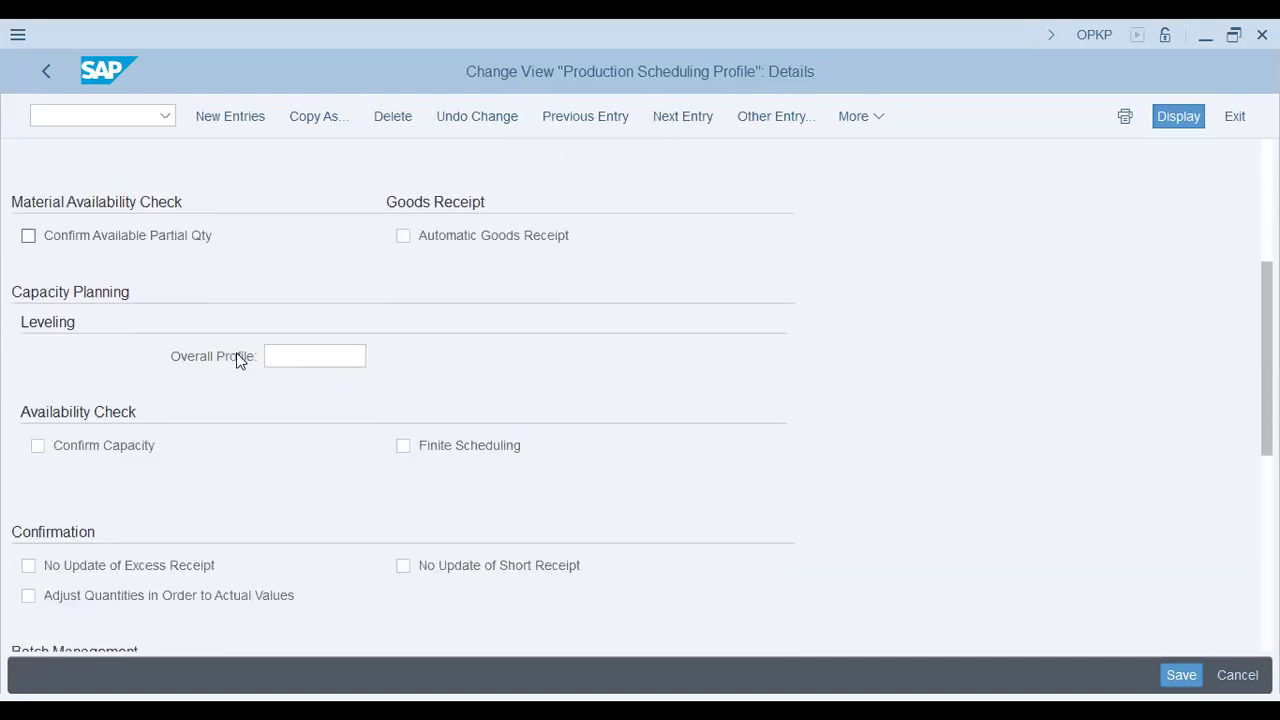
scroll(238, 360, "down", 5)
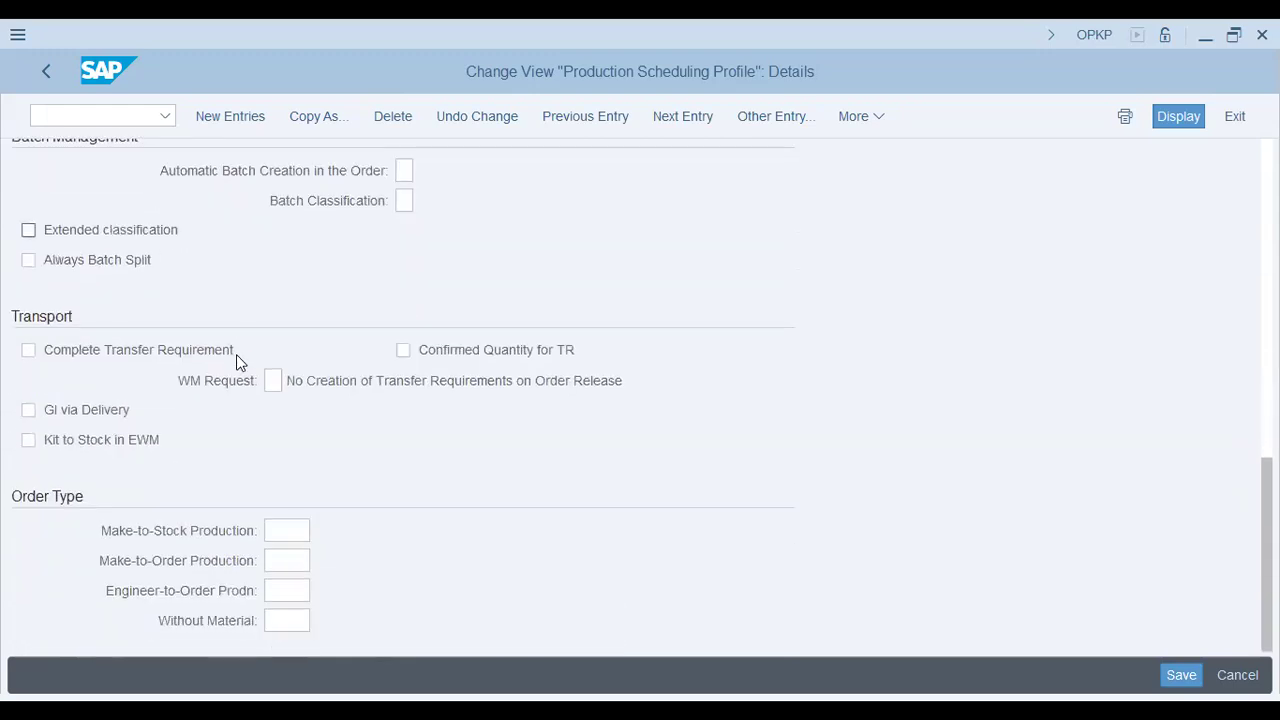
scroll(355, 468, "up", 5)
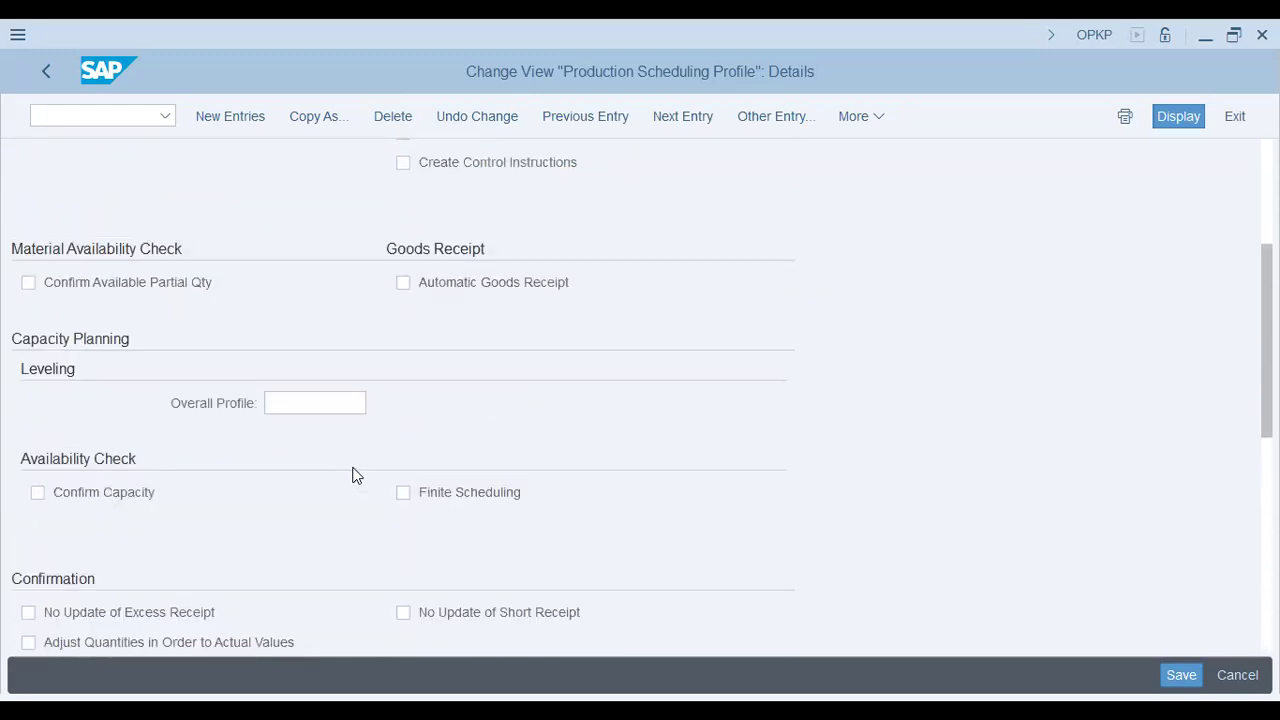
scroll(352, 475, "up", 3)
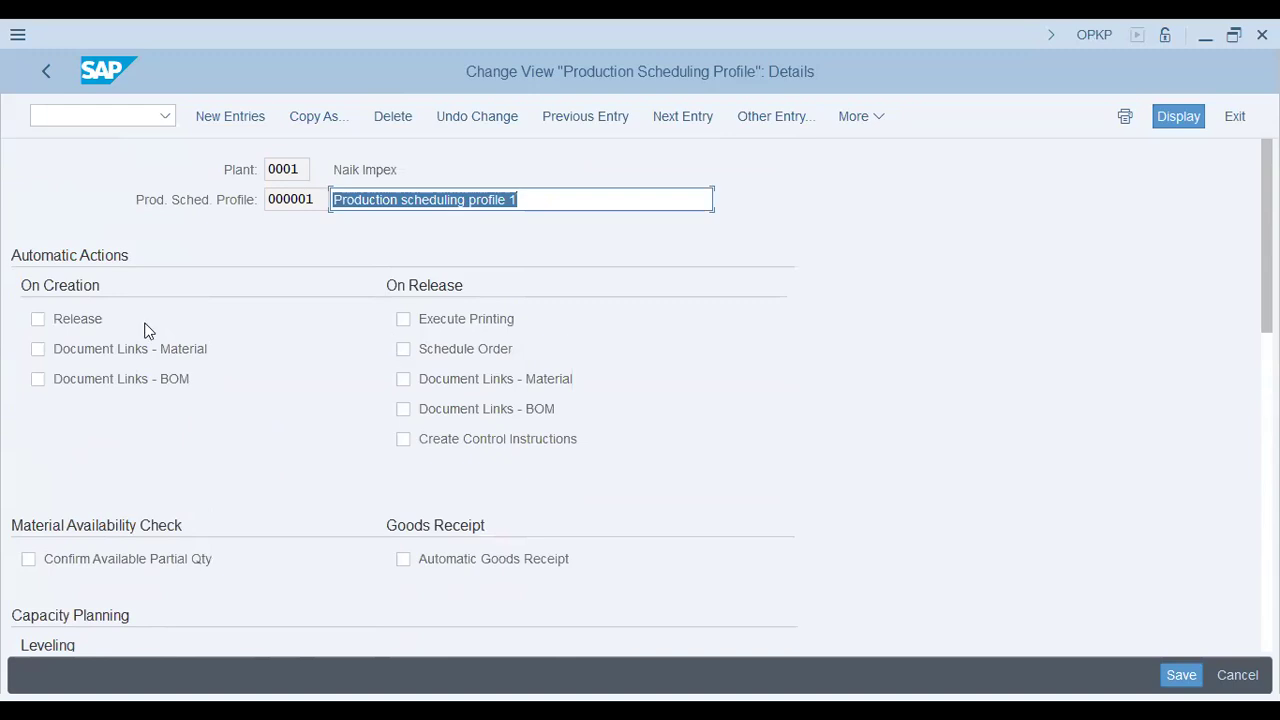
left_click(532, 205)
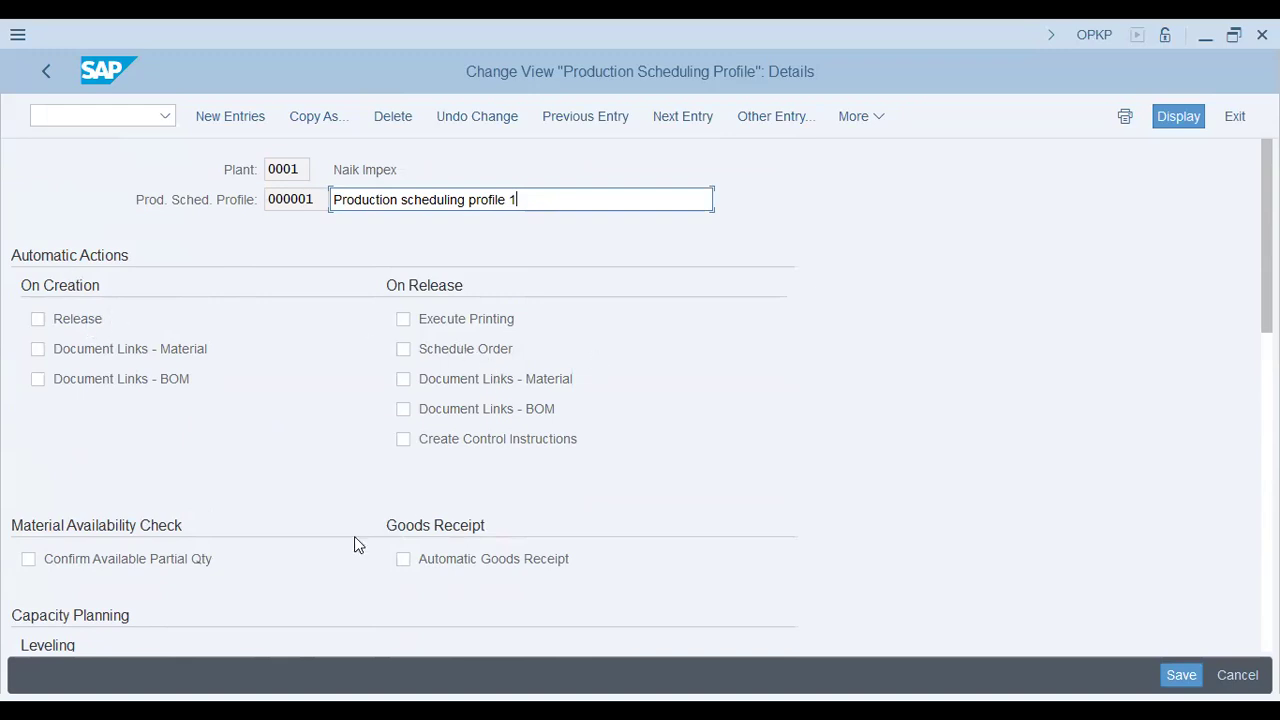
scroll(355, 540, "down", 2)
scroll(360, 552, "down", 6)
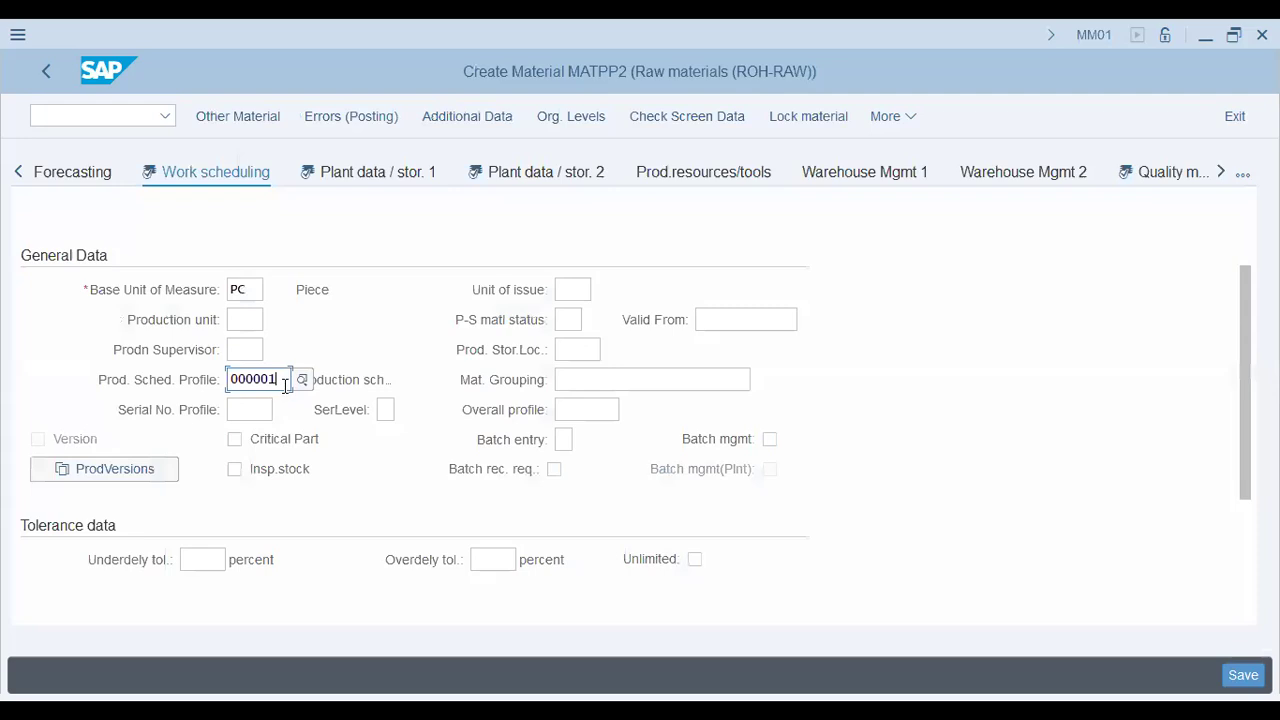
left_click_drag(286, 386, 207, 390)
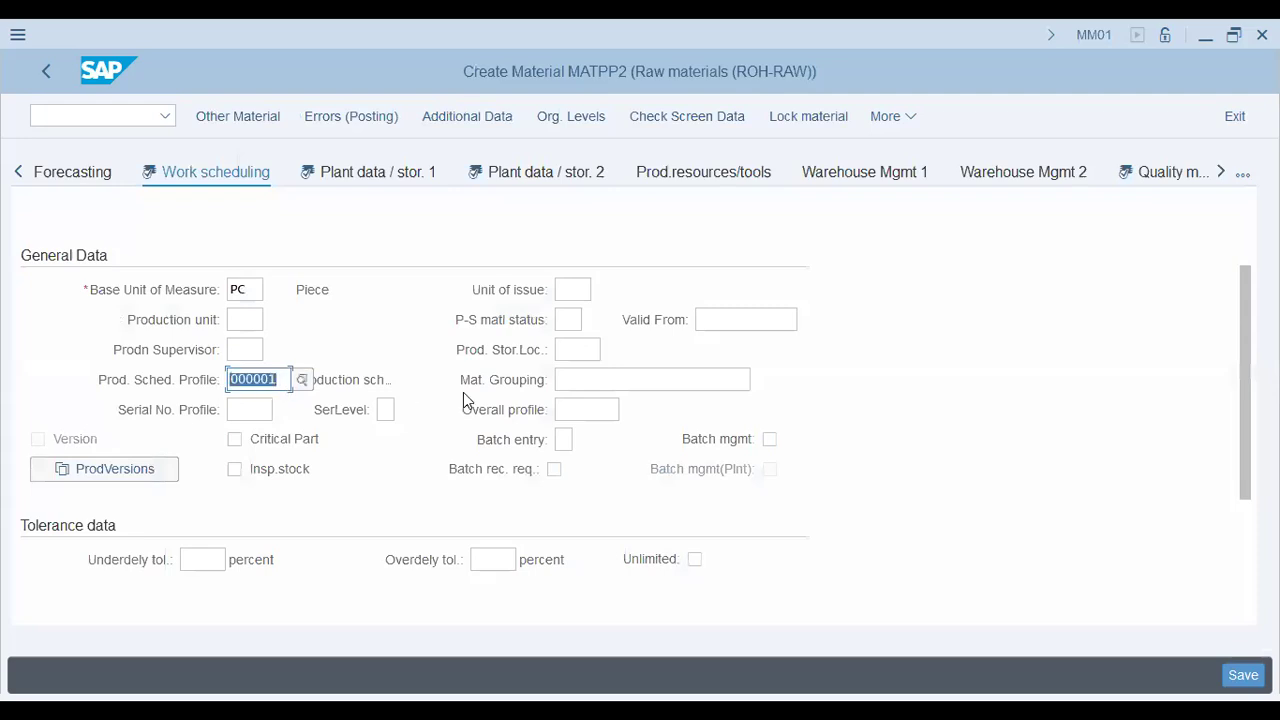